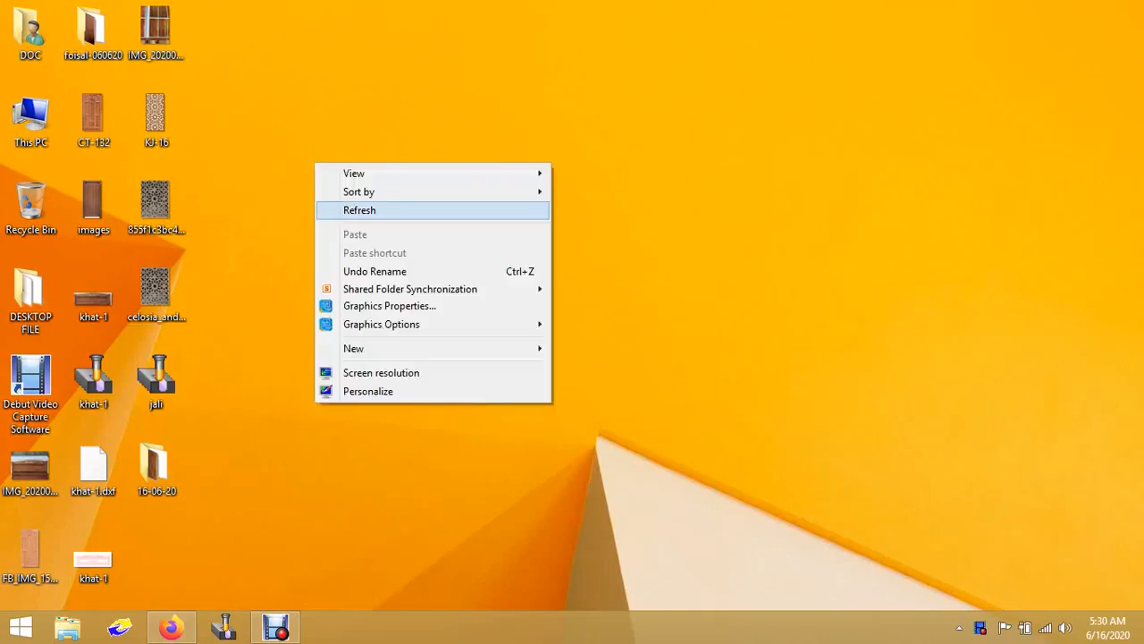
{"action": "right_click", "coordinate": [309, 151]}
{"action": "left_click", "coordinate": [357, 198]}
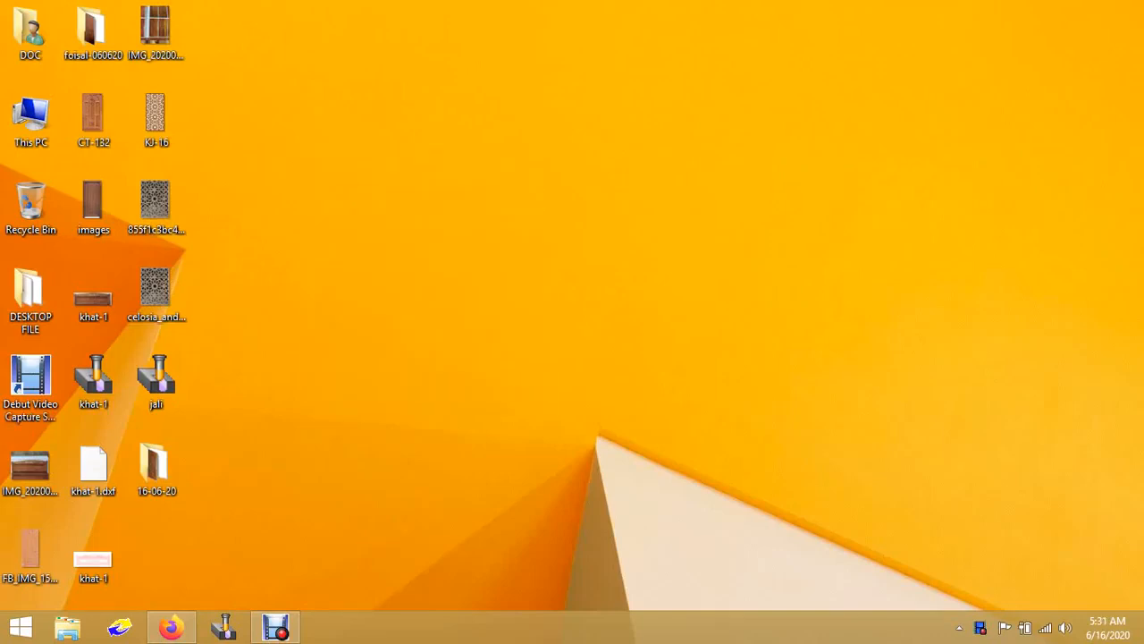
Step: Switch to JDPaint and enable all point snap options
{"action": "left_click", "coordinate": [225, 627]}
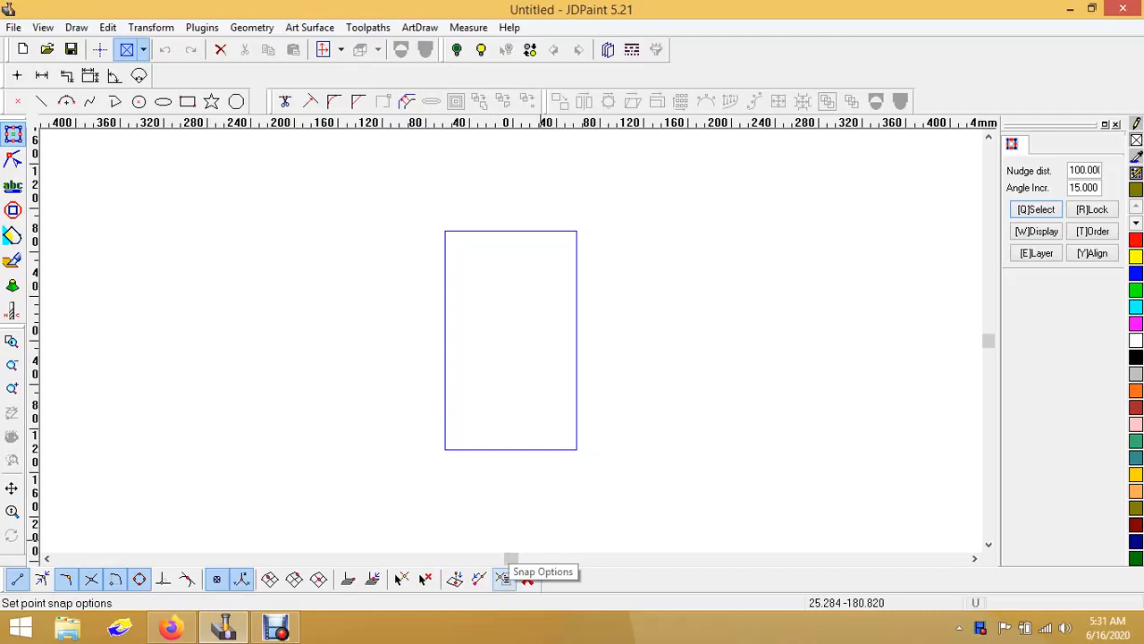
{"action": "left_click", "coordinate": [503, 580]}
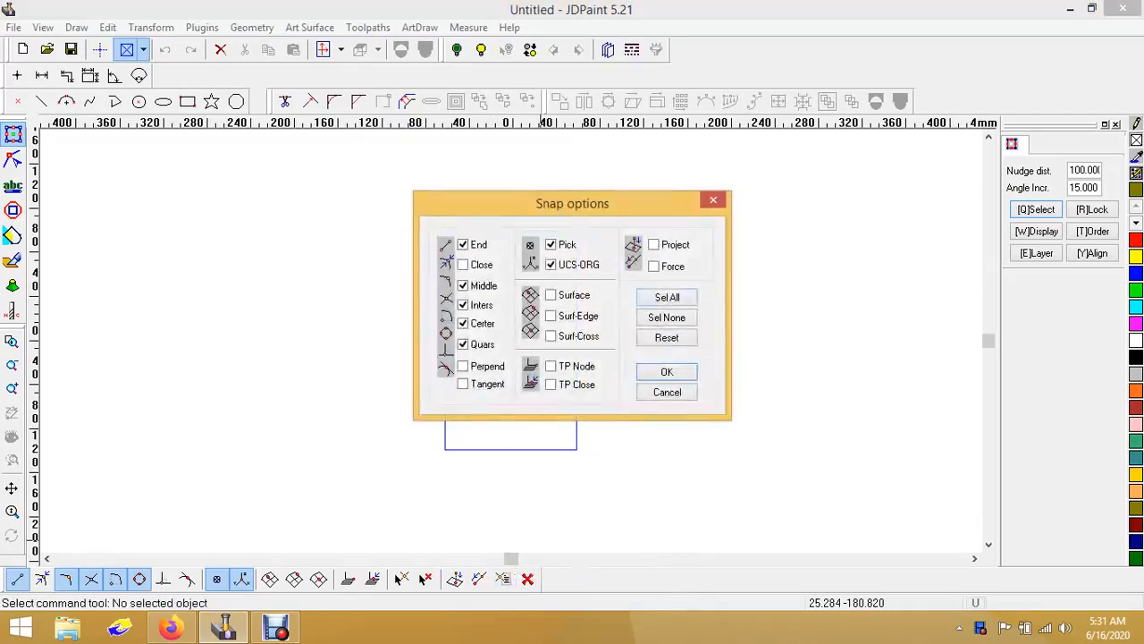
{"action": "left_click", "coordinate": [667, 296]}
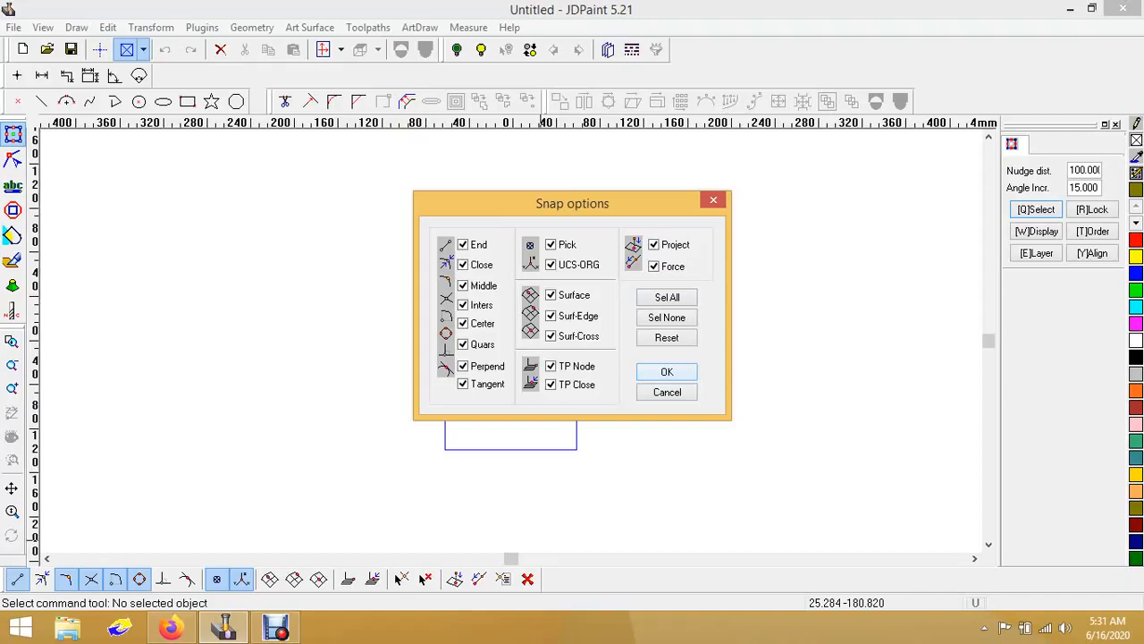
{"action": "left_click", "coordinate": [667, 371]}
Step: Reopen the snap options to check which snaps are enabled, leaving them as they are
{"action": "scroll", "coordinate": [506, 212], "scroll_direction": "down", "scroll_amount": 2}
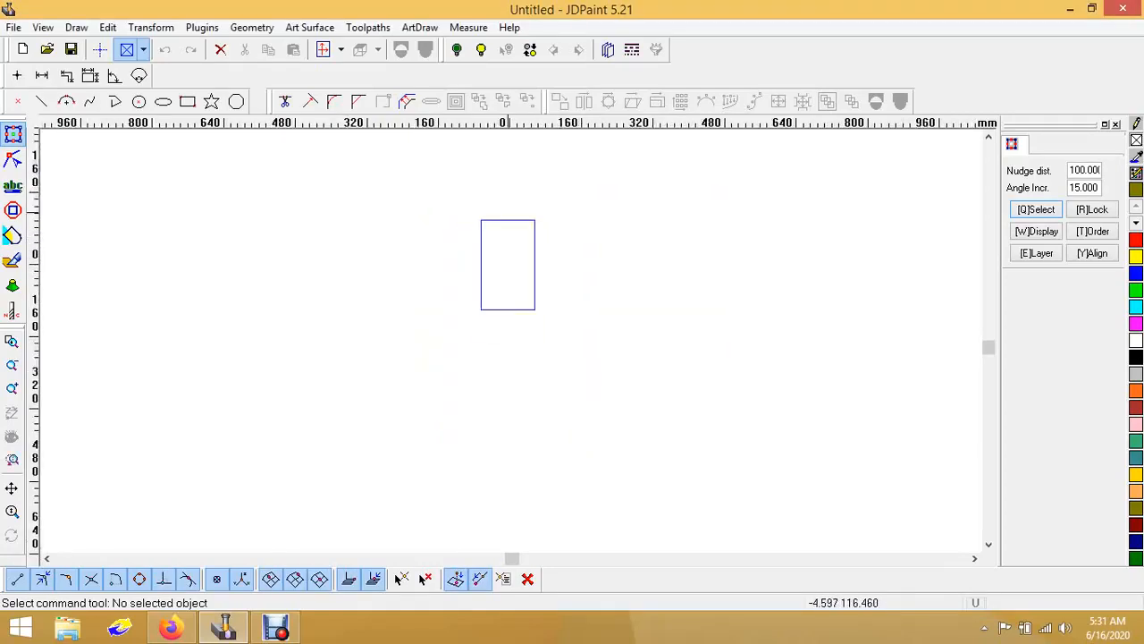
{"action": "scroll", "coordinate": [504, 208], "scroll_direction": "down", "scroll_amount": 3}
{"action": "scroll", "coordinate": [412, 228], "scroll_direction": "up", "scroll_amount": 3}
{"action": "scroll", "coordinate": [498, 264], "scroll_direction": "down", "scroll_amount": 3}
{"action": "scroll", "coordinate": [406, 246], "scroll_direction": "down", "scroll_amount": 2}
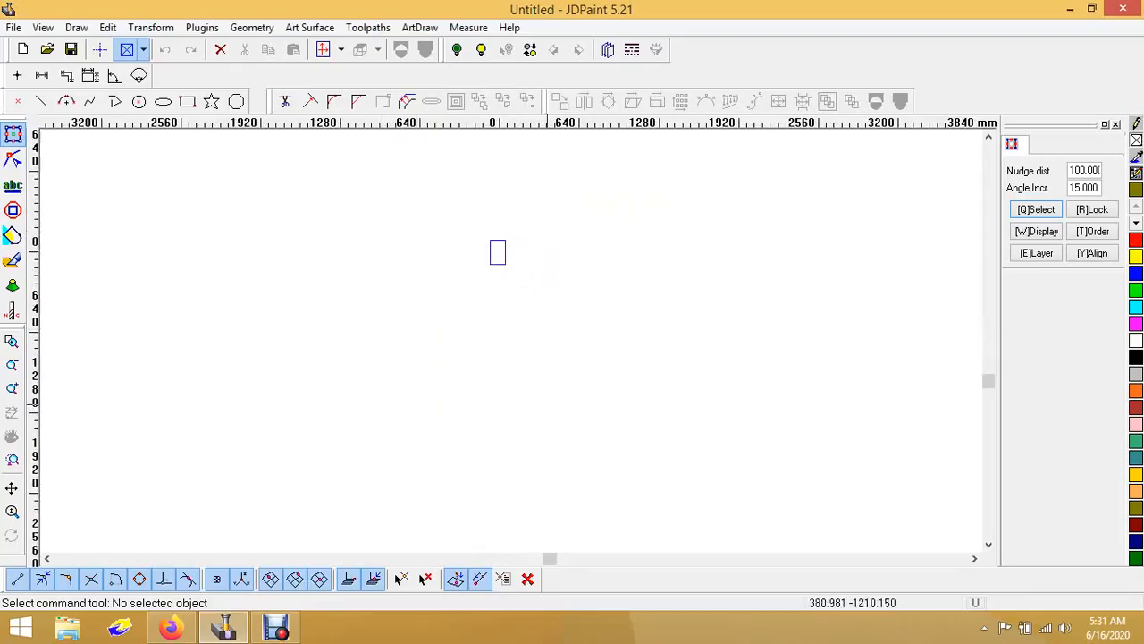
{"action": "left_click", "coordinate": [399, 578]}
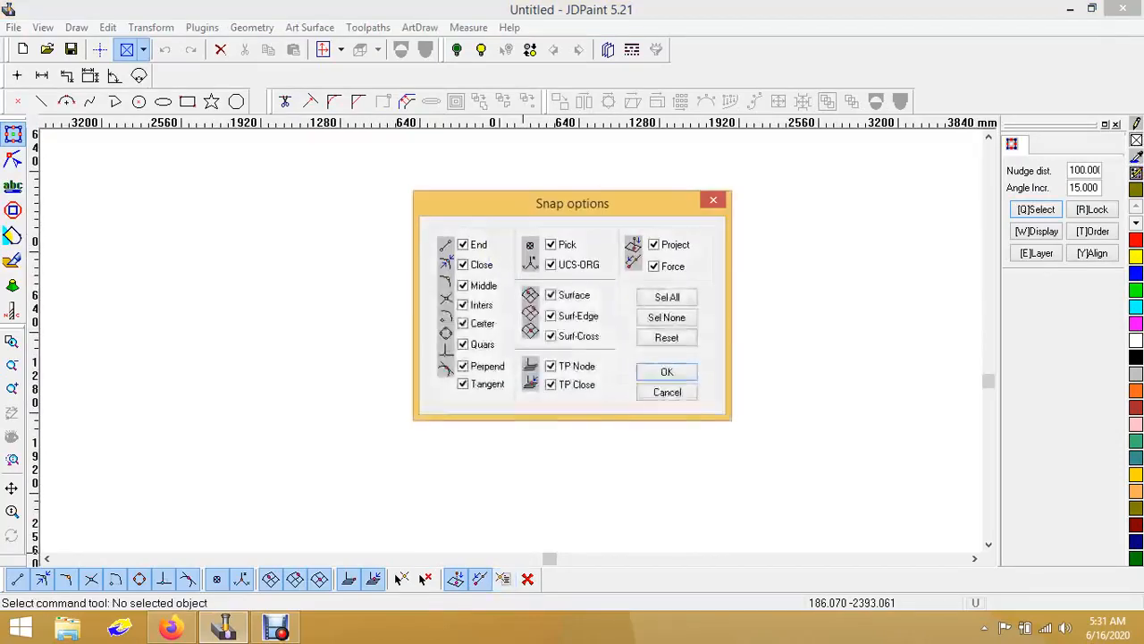
{"action": "left_click", "coordinate": [712, 200]}
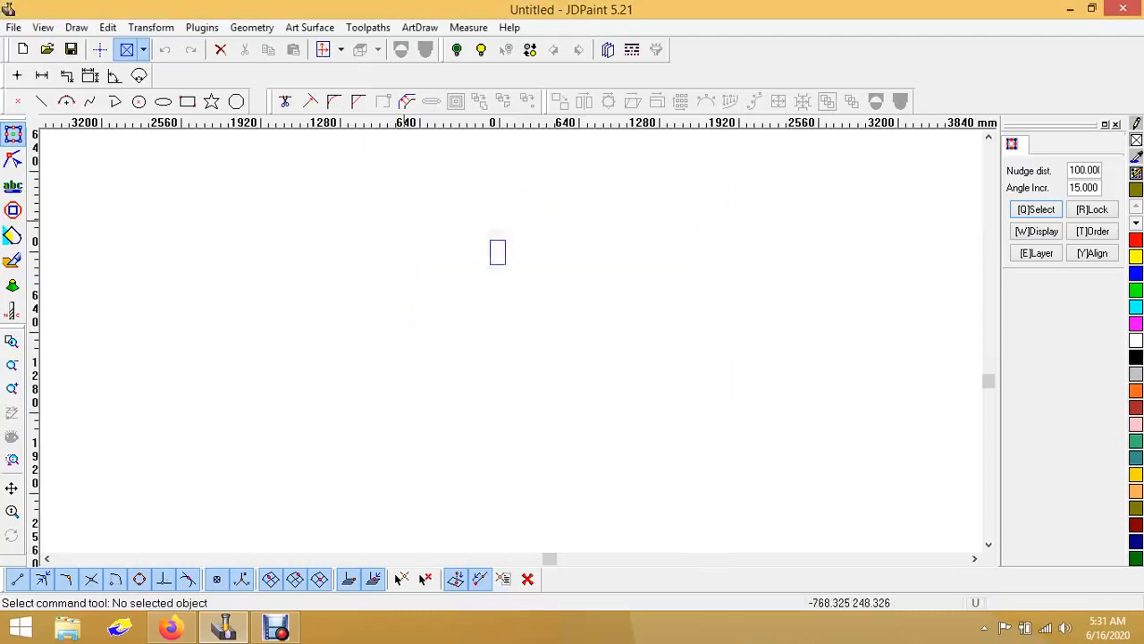
{"action": "scroll", "coordinate": [502, 483], "scroll_direction": "down", "scroll_amount": 1}
{"action": "scroll", "coordinate": [512, 338], "scroll_direction": "up", "scroll_amount": 2}
{"action": "scroll", "coordinate": [505, 340], "scroll_direction": "down", "scroll_amount": 1}
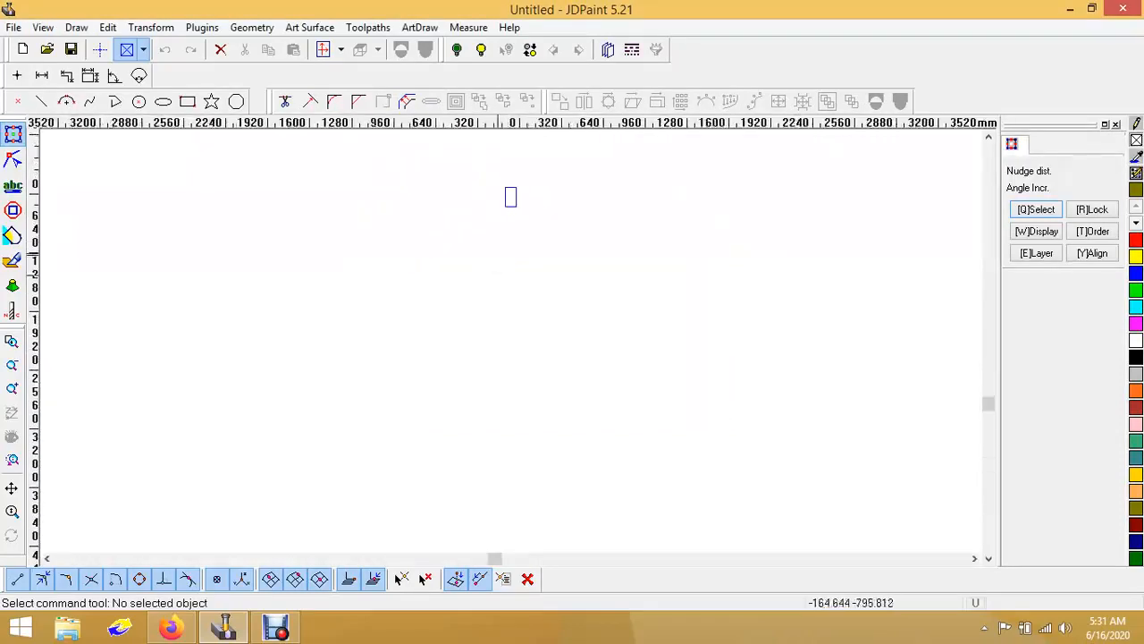
{"action": "scroll", "coordinate": [505, 339], "scroll_direction": "up", "scroll_amount": 1}
{"action": "scroll", "coordinate": [505, 340], "scroll_direction": "down", "scroll_amount": 2}
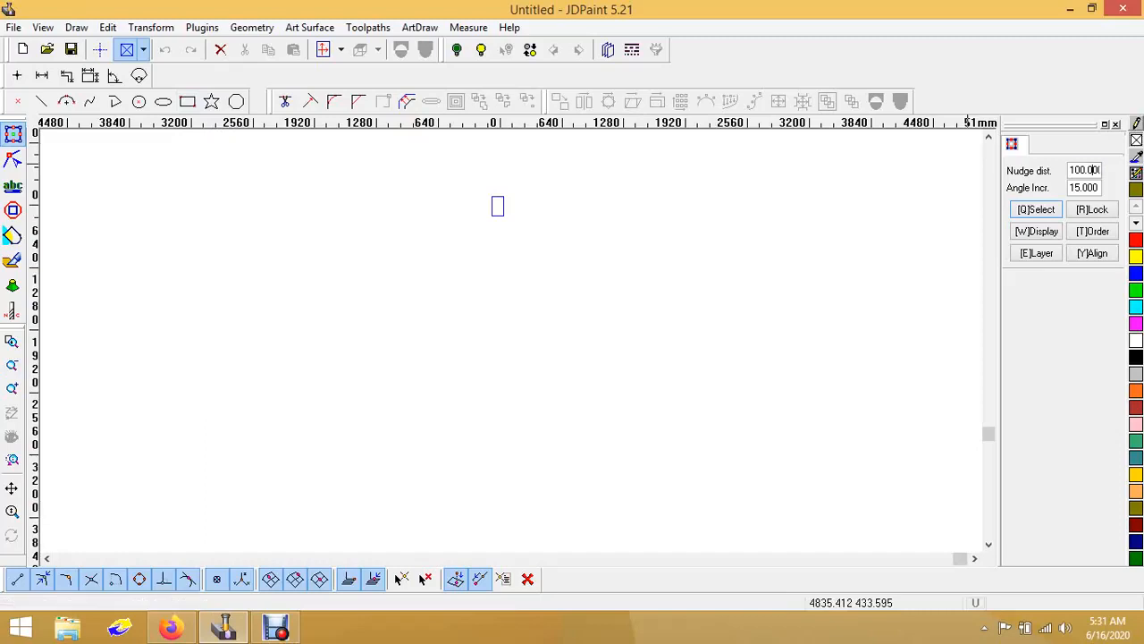
{"action": "double_click", "coordinate": [1092, 170]}
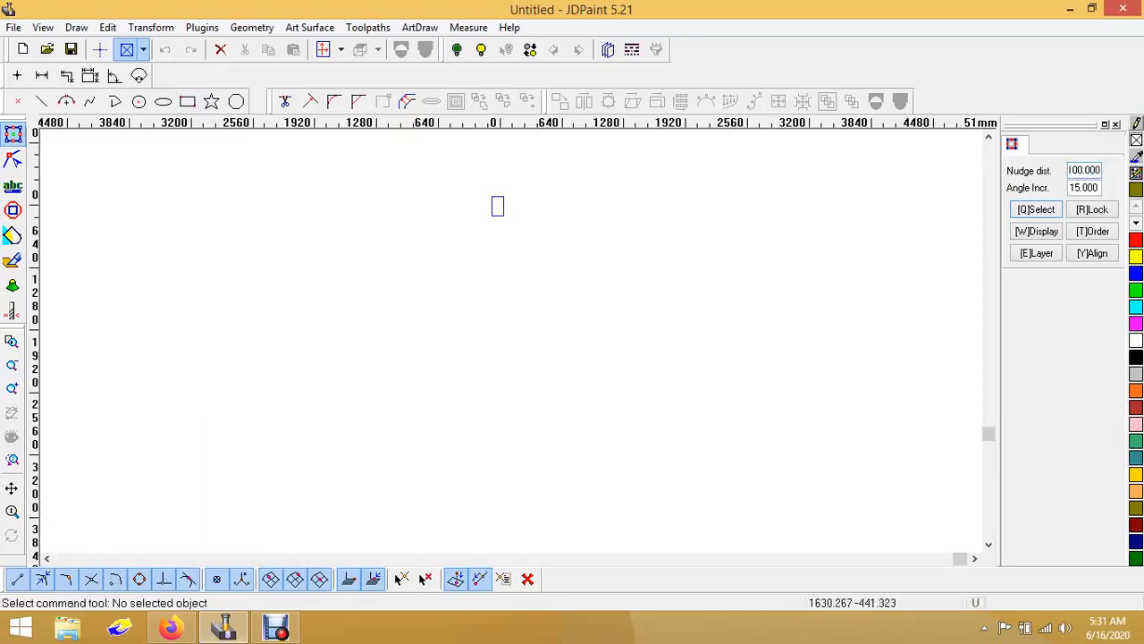
{"action": "scroll", "coordinate": [506, 183], "scroll_direction": "up", "scroll_amount": 1}
{"action": "scroll", "coordinate": [492, 192], "scroll_direction": "up", "scroll_amount": 4}
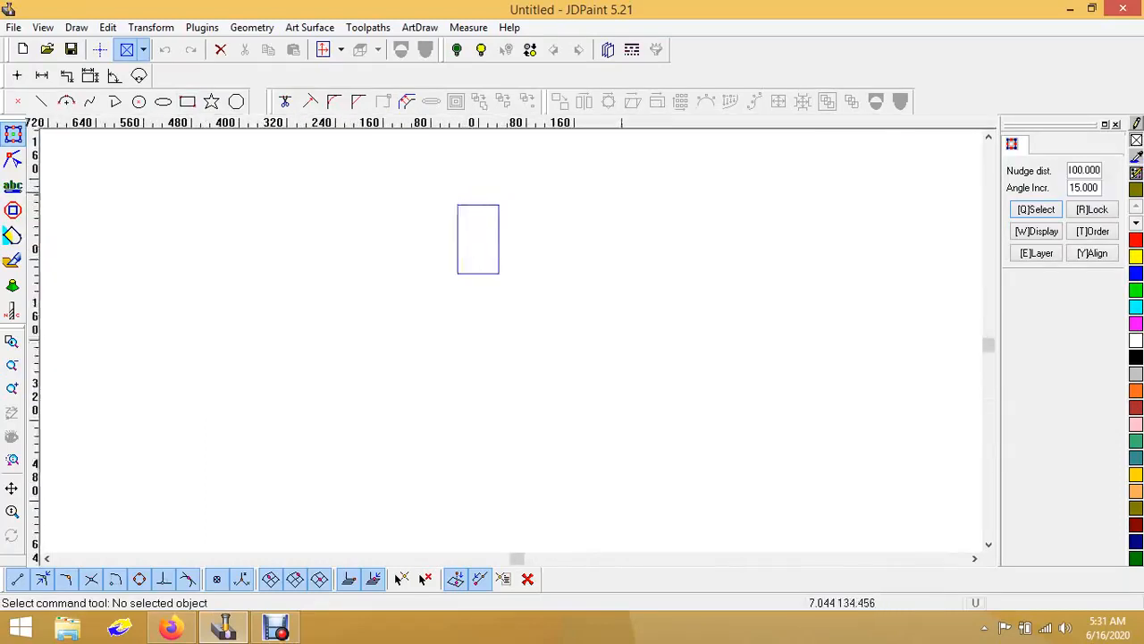
{"action": "scroll", "coordinate": [516, 182], "scroll_direction": "down", "scroll_amount": 6}
{"action": "middle_click_drag", "start_coordinate": [499, 285], "coordinate": [499, 217]}
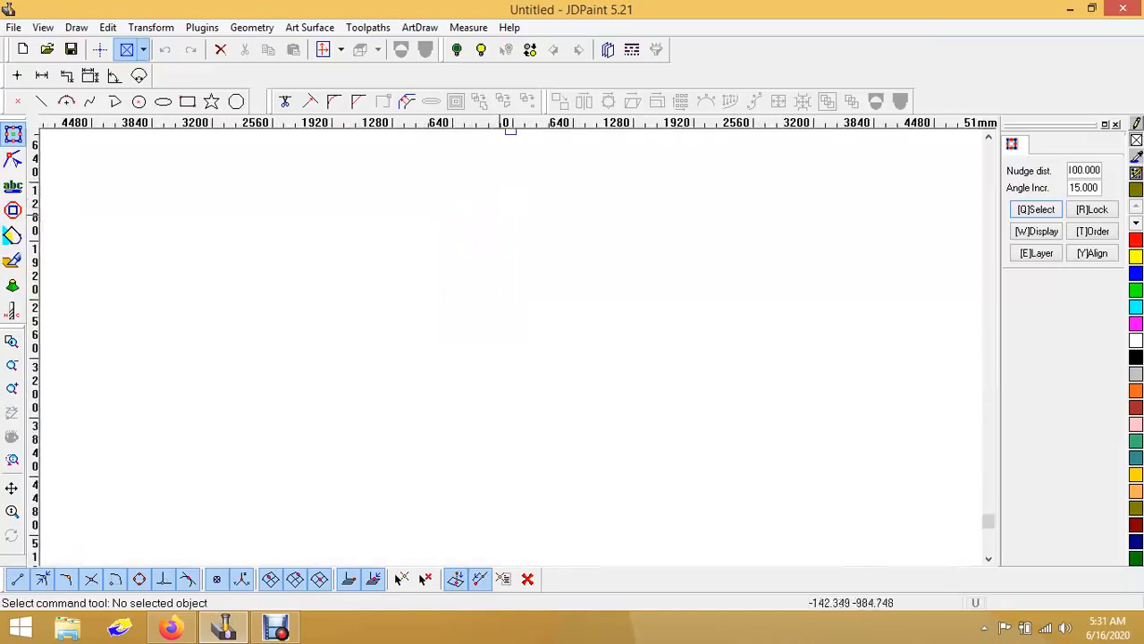
{"action": "middle_click_drag", "start_coordinate": [491, 330], "coordinate": [491, 413]}
{"action": "scroll", "coordinate": [408, 184], "scroll_direction": "up", "scroll_amount": 1}
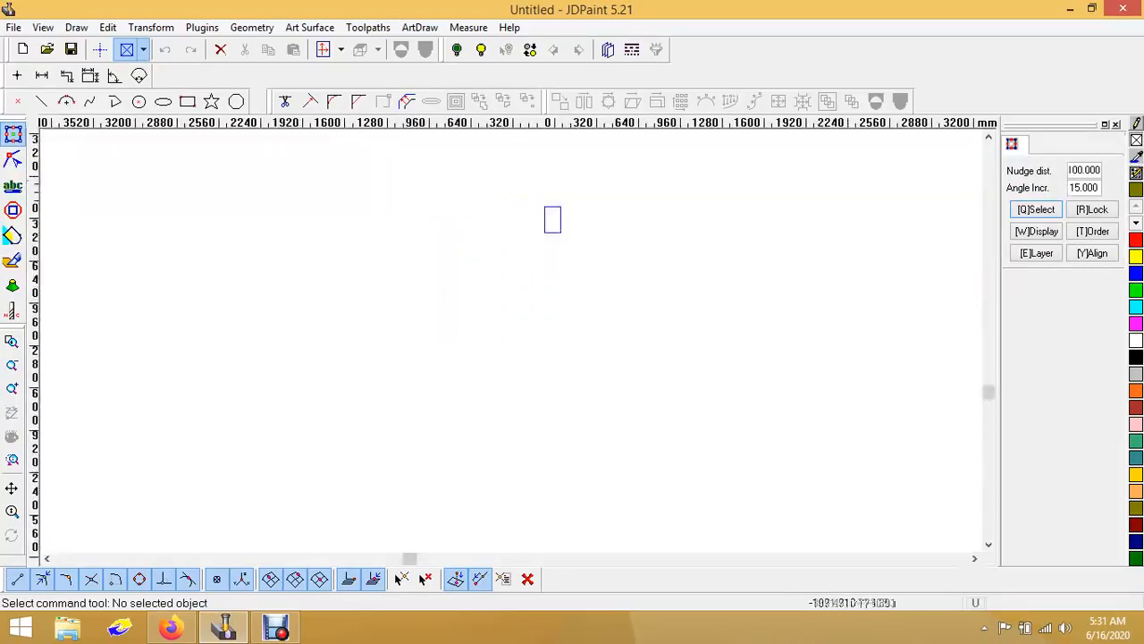
{"action": "scroll", "coordinate": [407, 315], "scroll_direction": "down", "scroll_amount": 1}
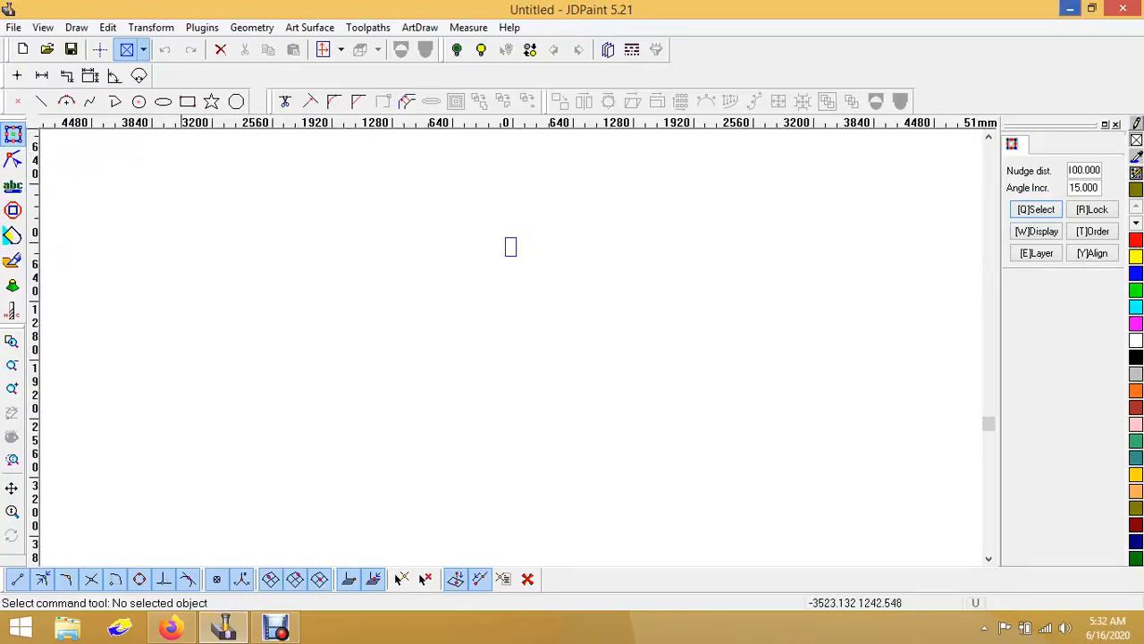
{"action": "left_click", "coordinate": [1070, 8]}
{"action": "double_click", "coordinate": [30, 553]}
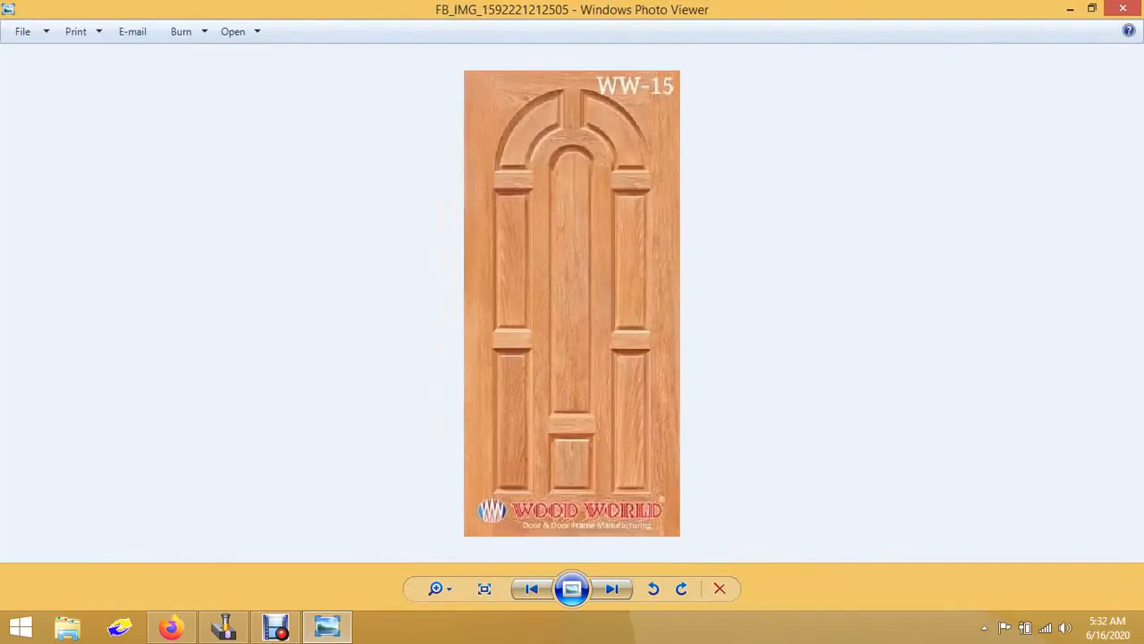
{"action": "left_click", "coordinate": [1122, 8]}
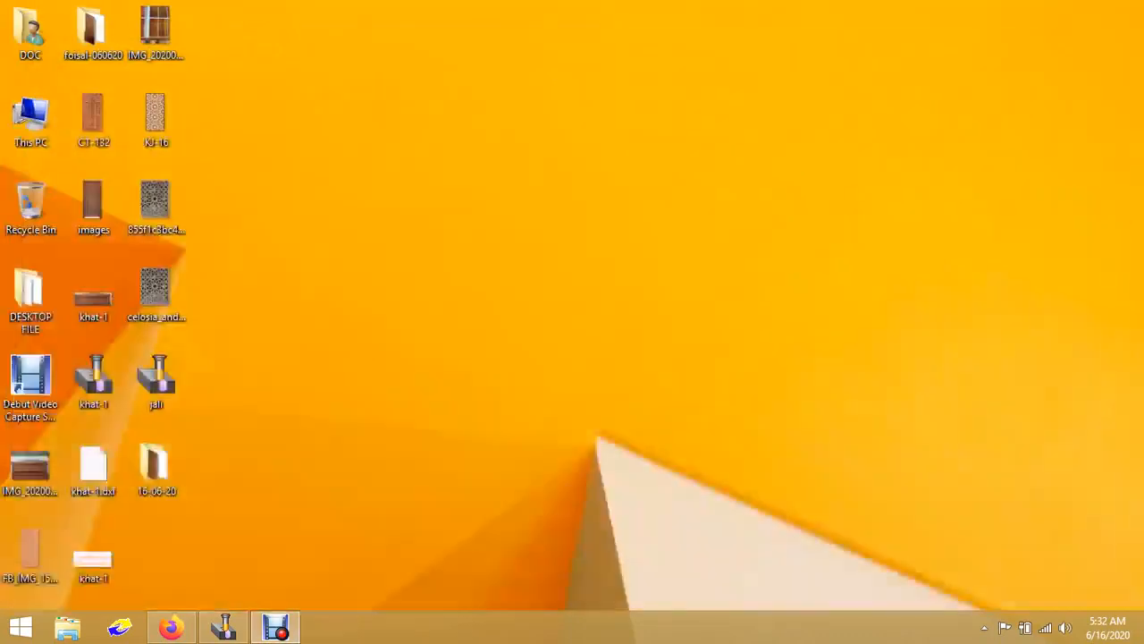
Step: Return to JDPaint and start an image import, browsing the Desktop for JPEG files
{"action": "left_click", "coordinate": [224, 627]}
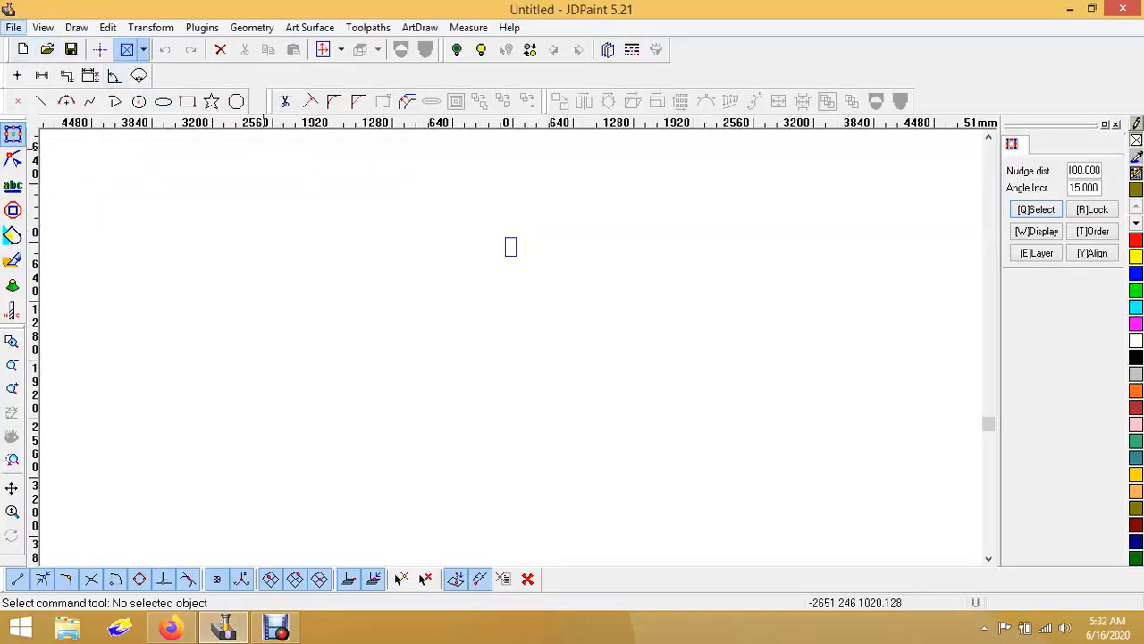
{"action": "left_click", "coordinate": [14, 28]}
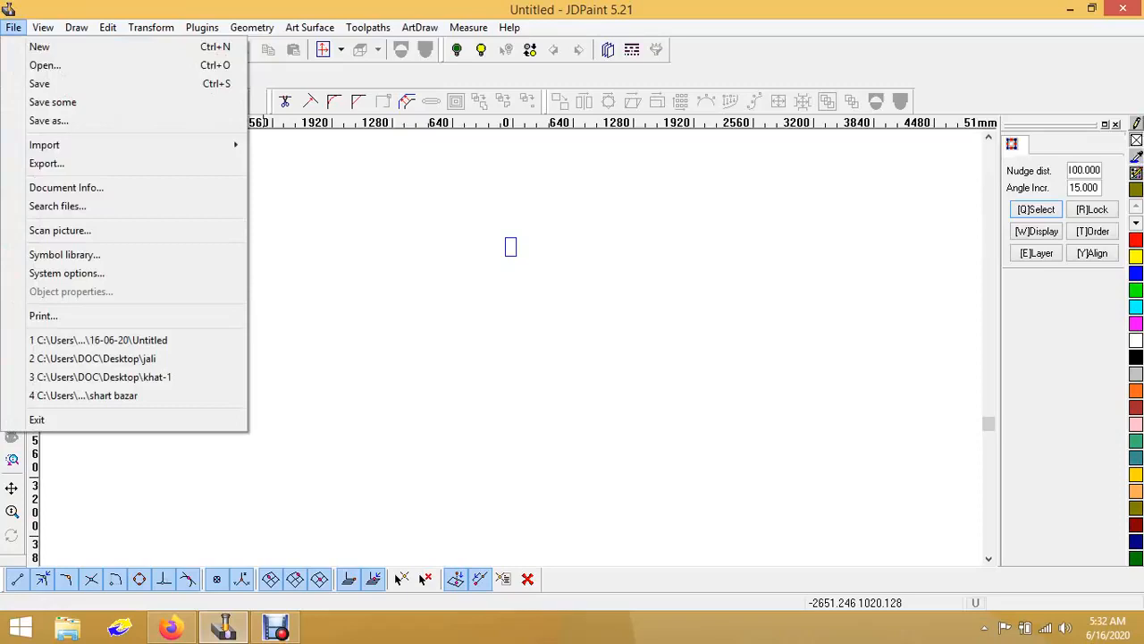
{"action": "mouse_move", "coordinate": [89, 145]}
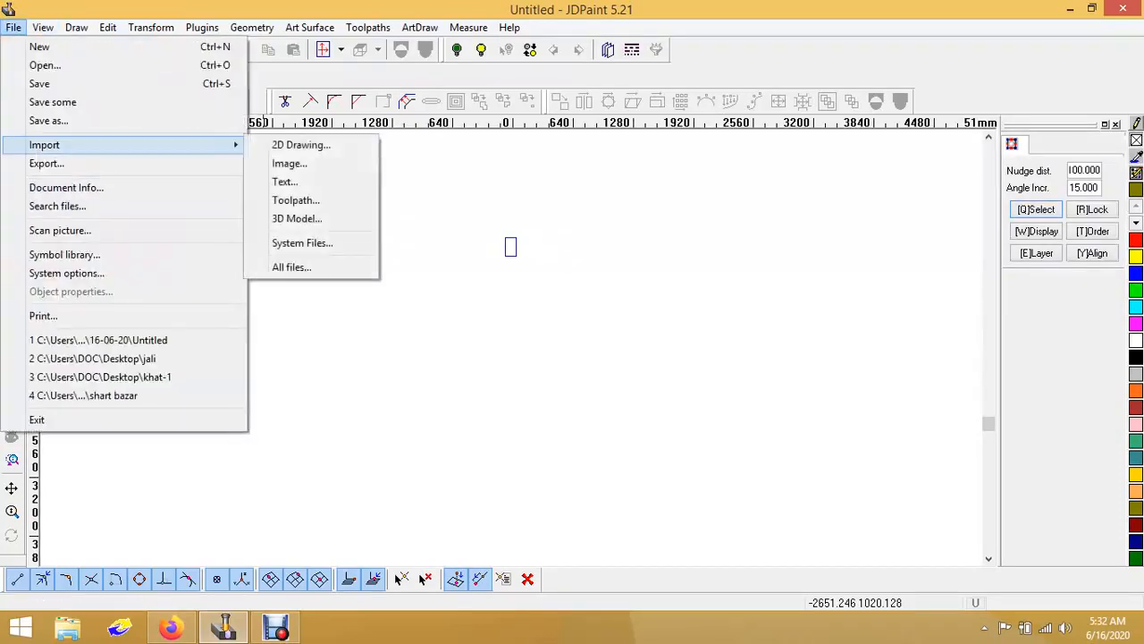
{"action": "left_click", "coordinate": [290, 163]}
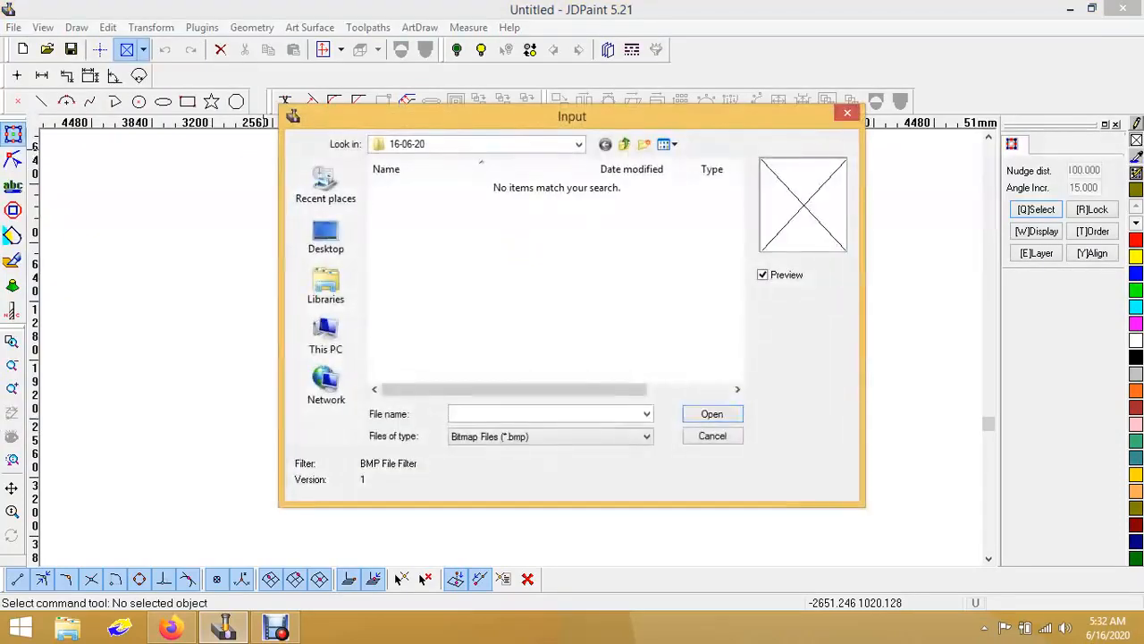
{"action": "left_click", "coordinate": [326, 237]}
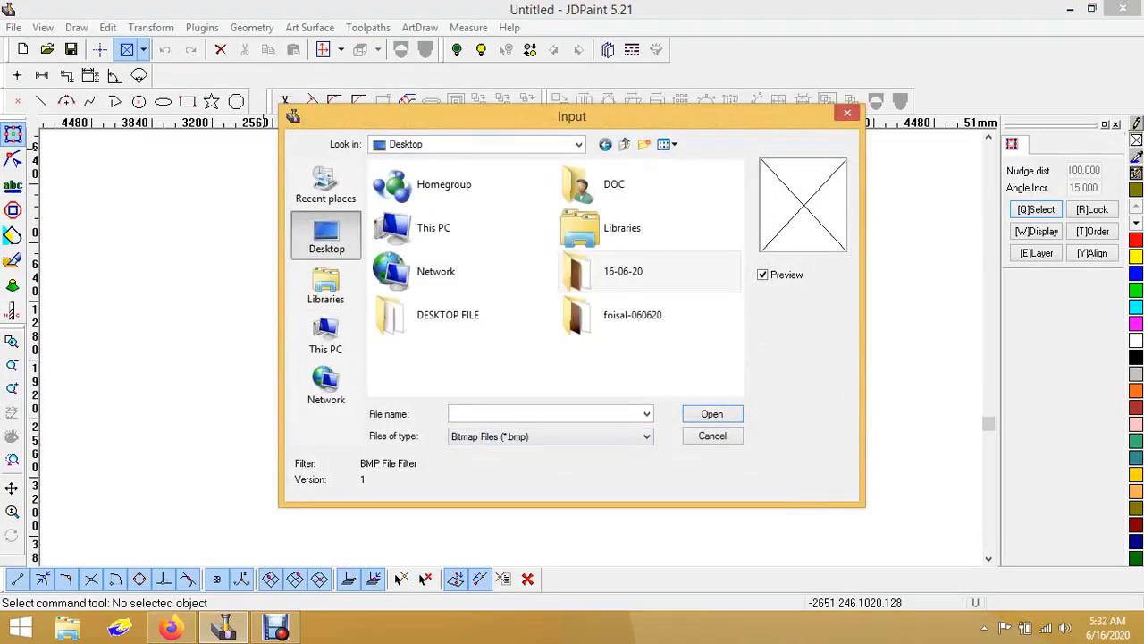
{"action": "left_click", "coordinate": [550, 436]}
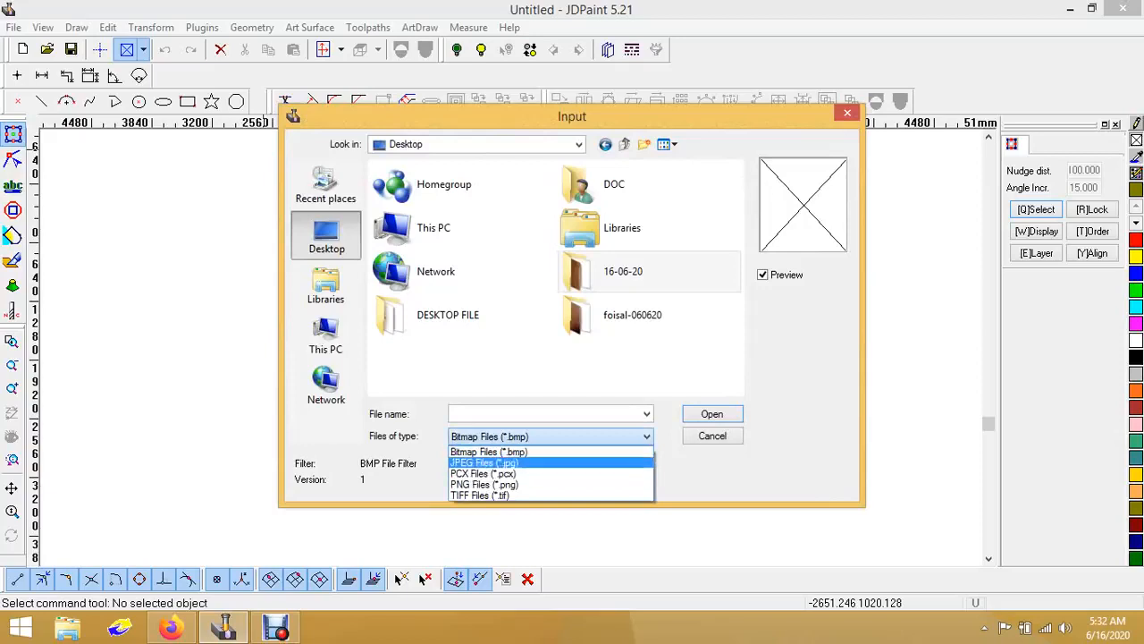
{"action": "left_click", "coordinate": [501, 457]}
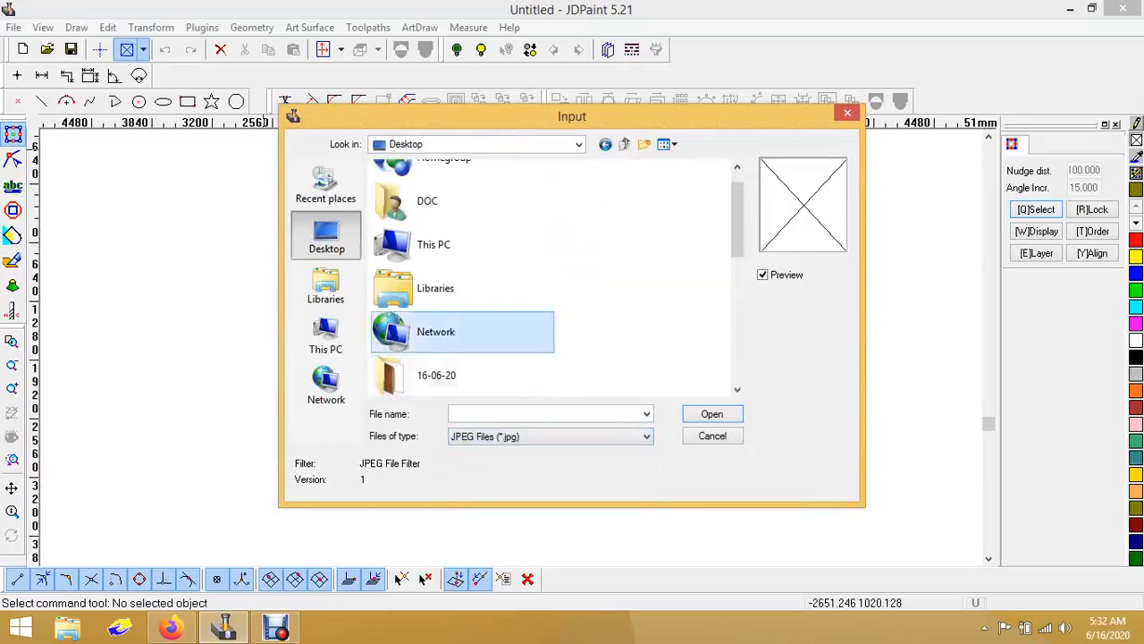
{"action": "scroll", "coordinate": [462, 284], "scroll_direction": "down", "scroll_amount": 3}
{"action": "left_click", "coordinate": [462, 285]}
{"action": "left_click", "coordinate": [462, 327]}
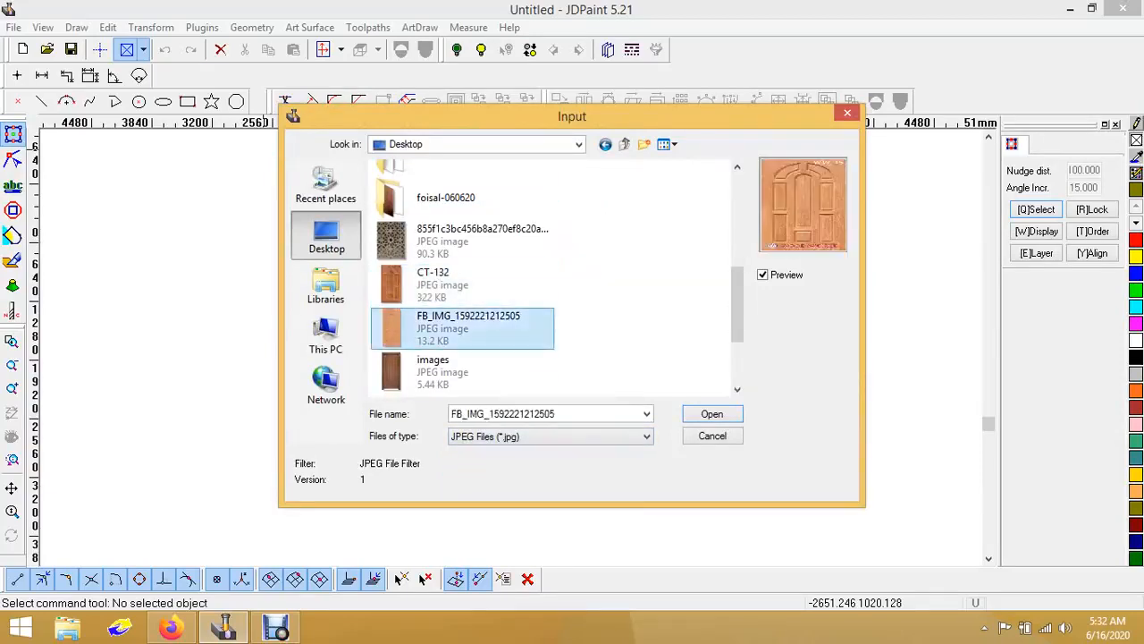
{"action": "left_click", "coordinate": [712, 414]}
{"action": "left_click", "coordinate": [286, 283]}
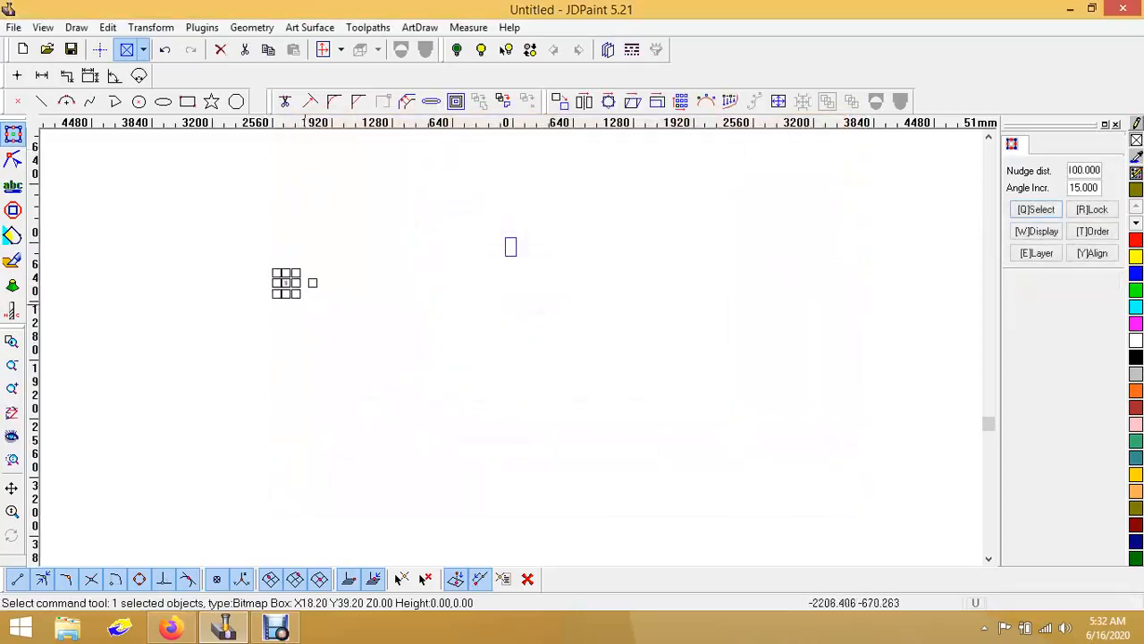
Step: Scale the imported door image to about 927 × 1997 mm and move it below and left of the page frame
{"action": "left_click_drag", "start_coordinate": [298, 293], "coordinate": [414, 545]}
{"action": "scroll", "coordinate": [459, 277], "scroll_direction": "down", "scroll_amount": 2}
{"action": "left_click_drag", "start_coordinate": [369, 334], "coordinate": [315, 282]}
{"action": "scroll", "coordinate": [451, 309], "scroll_direction": "down", "scroll_amount": 1}
{"action": "scroll", "coordinate": [452, 297], "scroll_direction": "down", "scroll_amount": 1}
{"action": "left_click_drag", "start_coordinate": [292, 236], "coordinate": [322, 375]}
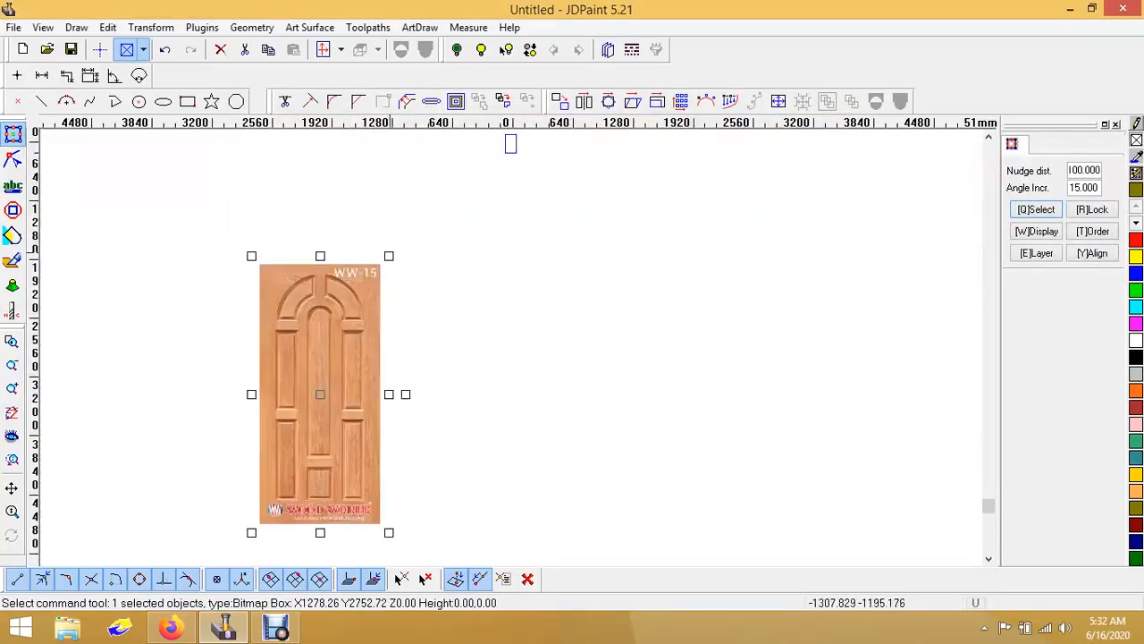
{"action": "left_click_drag", "start_coordinate": [388, 256], "coordinate": [357, 328]}
{"action": "left_click_drag", "start_coordinate": [337, 387], "coordinate": [360, 241]}
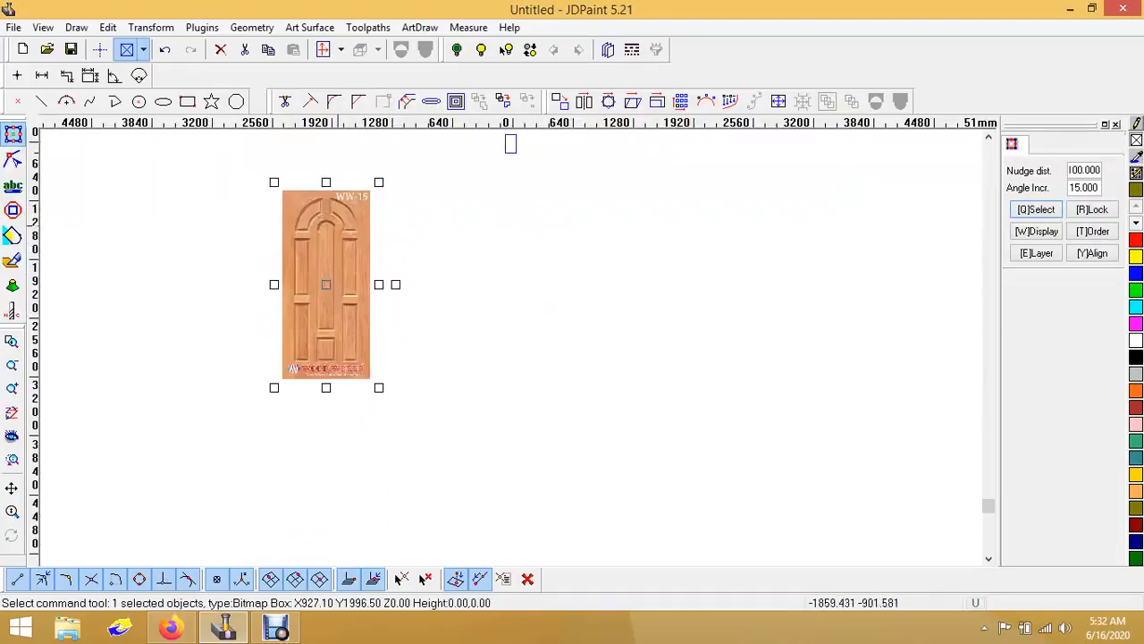
Step: Reposition the door image slightly further left to leave free space between it and the page frame
{"action": "scroll", "coordinate": [322, 225], "scroll_direction": "up", "scroll_amount": 2}
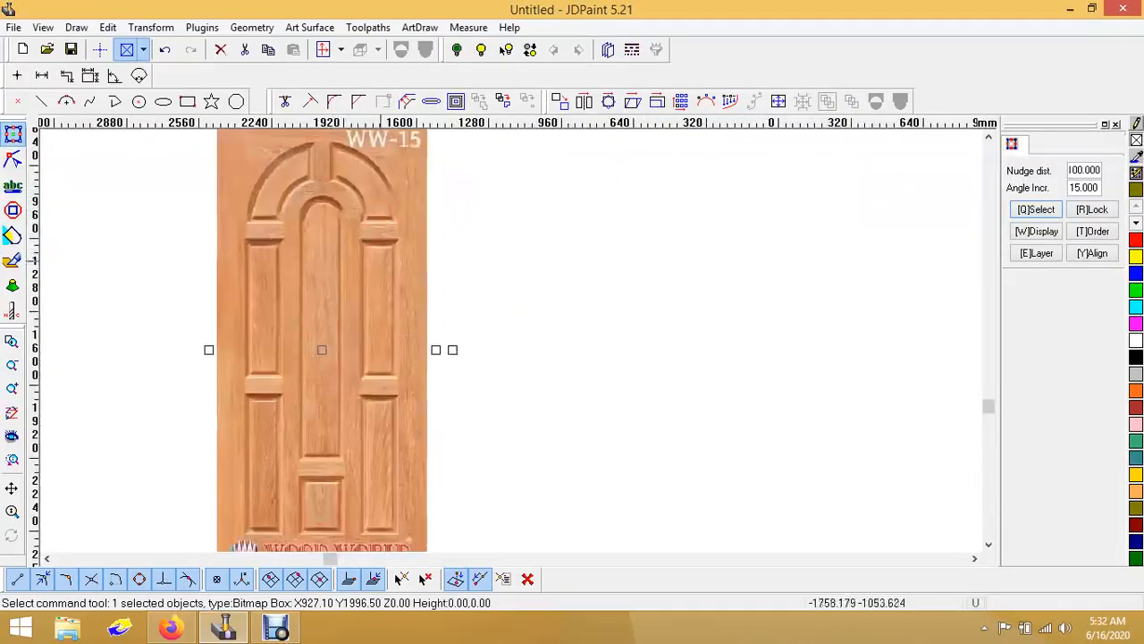
{"action": "scroll", "coordinate": [326, 299], "scroll_direction": "down", "scroll_amount": 5}
{"action": "scroll", "coordinate": [325, 315], "scroll_direction": "up", "scroll_amount": 3}
{"action": "left_click_drag", "start_coordinate": [345, 312], "coordinate": [327, 293]}
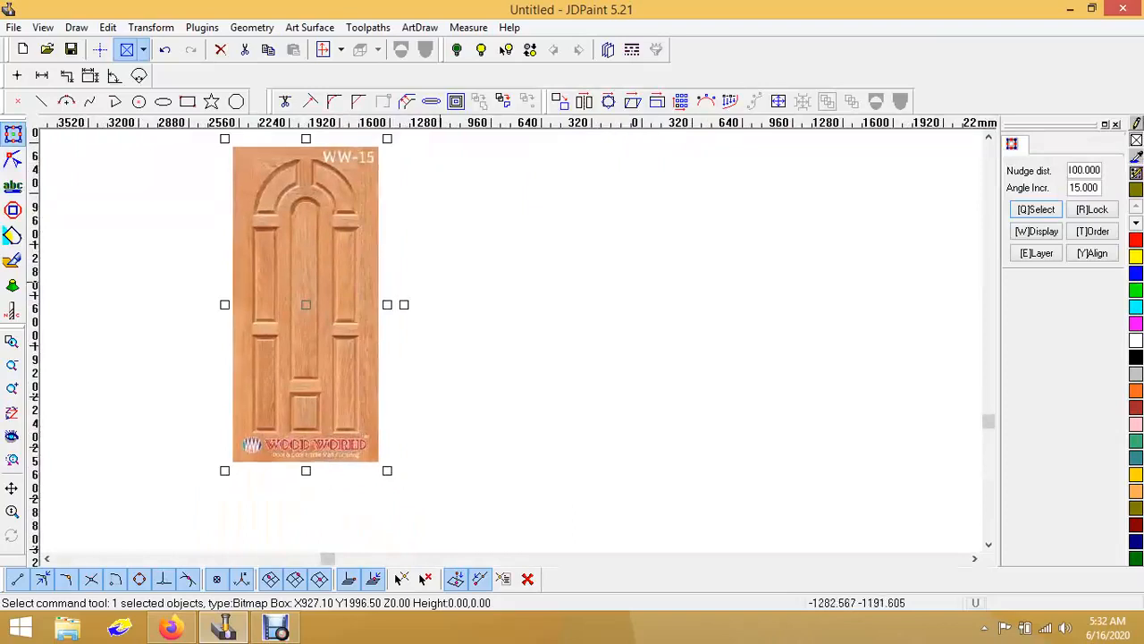
{"action": "scroll", "coordinate": [542, 185], "scroll_direction": "down", "scroll_amount": 2}
{"action": "scroll", "coordinate": [510, 205], "scroll_direction": "down", "scroll_amount": 1}
{"action": "left_click", "coordinate": [510, 207]}
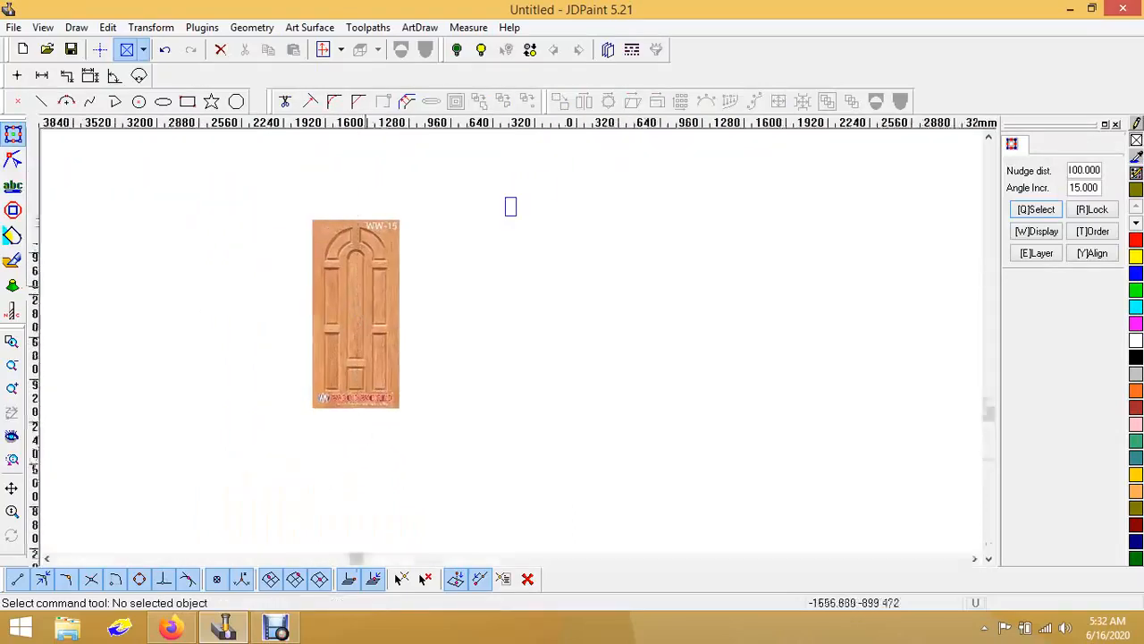
{"action": "scroll", "coordinate": [364, 299], "scroll_direction": "up", "scroll_amount": 2}
{"action": "left_click", "coordinate": [378, 296]}
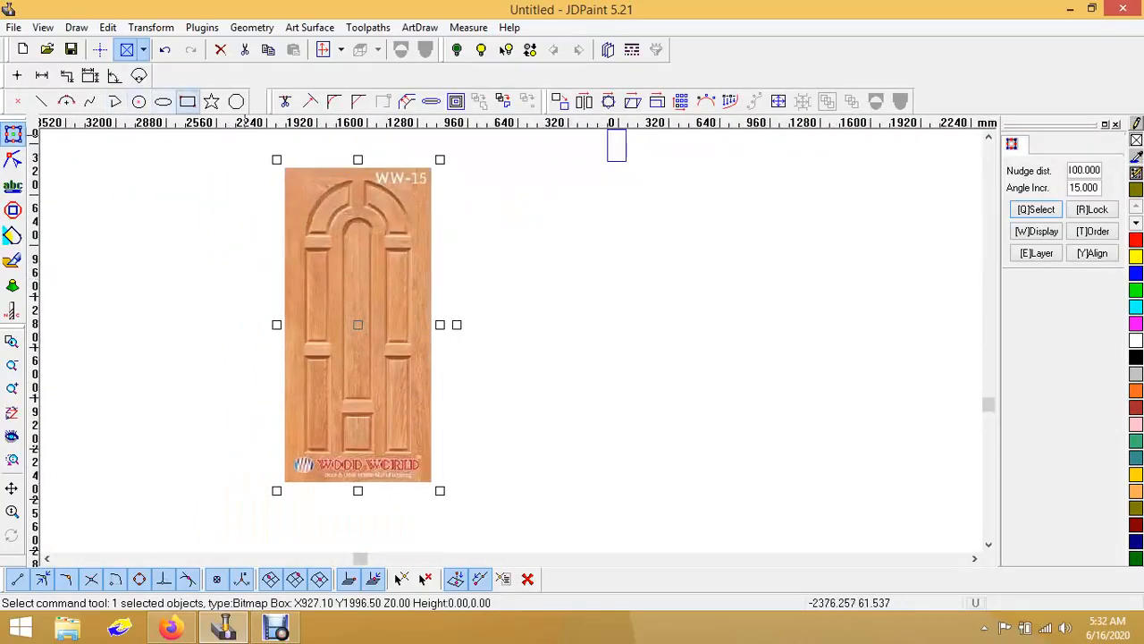
{"action": "left_click_drag", "start_coordinate": [381, 276], "coordinate": [322, 261]}
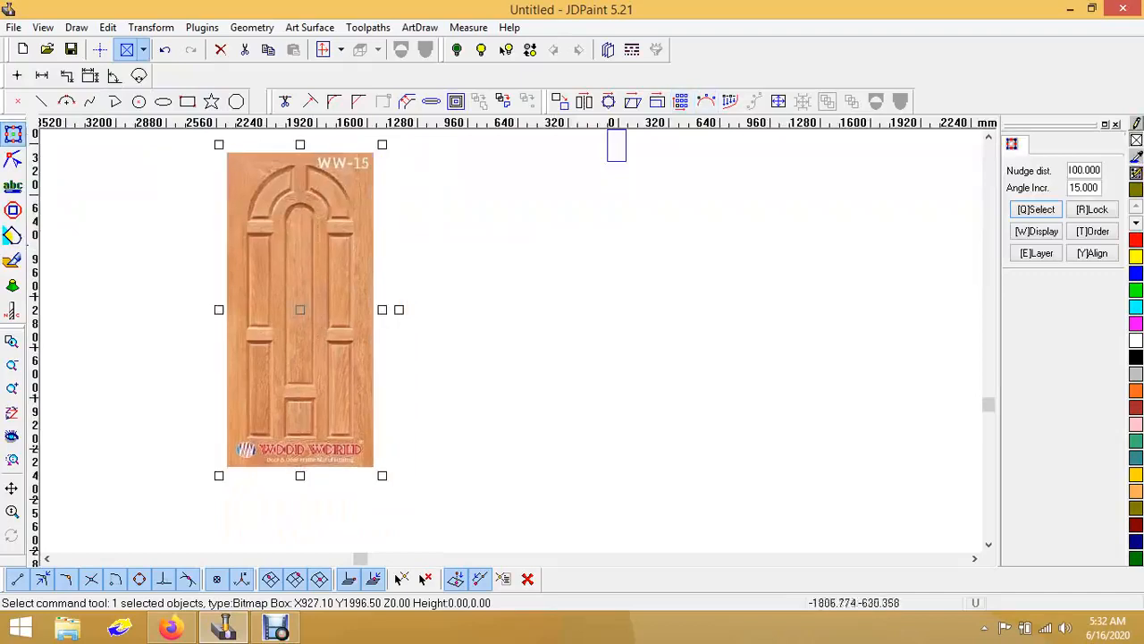
Step: Draw a plain upright rectangle about 840 × 2146 mm to the right of the door image
{"action": "left_click", "coordinate": [187, 101]}
{"action": "scroll", "coordinate": [233, 285], "scroll_direction": "down", "scroll_amount": 2}
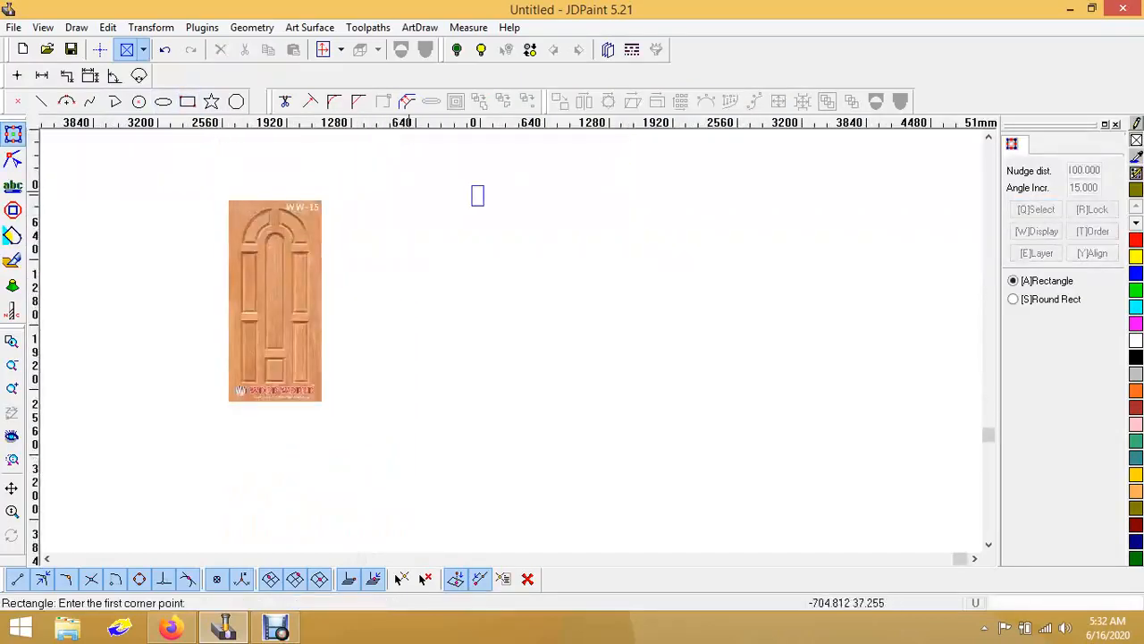
{"action": "left_click", "coordinate": [380, 181]}
{"action": "left_click", "coordinate": [465, 396]}
{"action": "right_click", "coordinate": [466, 396]}
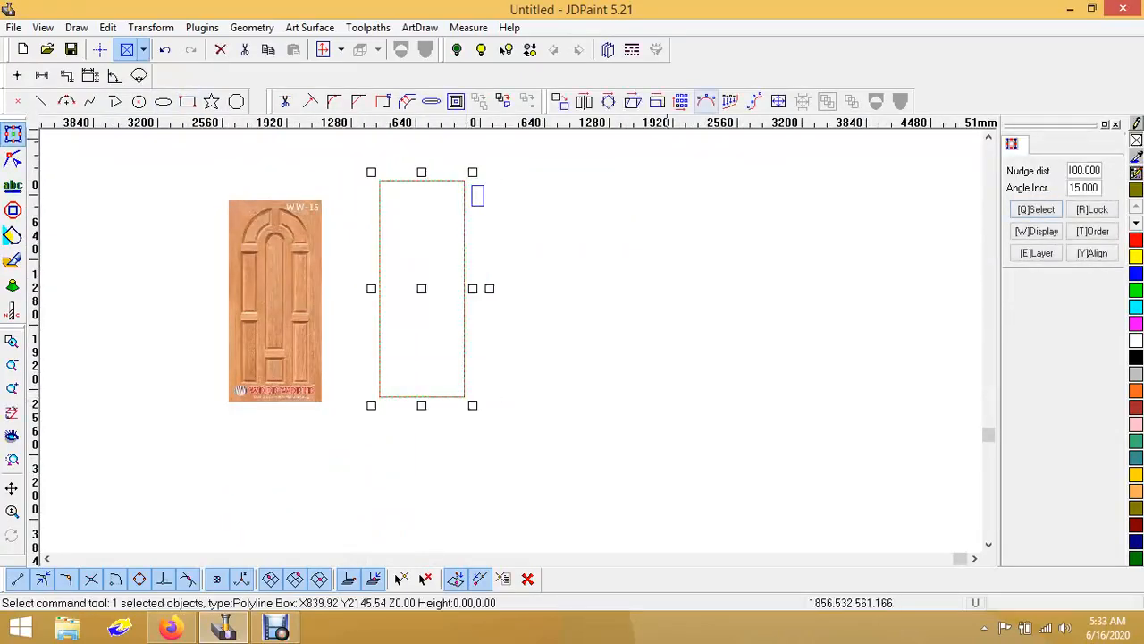
Step: Scale the rectangle about its center to 990 × 2080 mm
{"action": "left_click", "coordinate": [657, 101]}
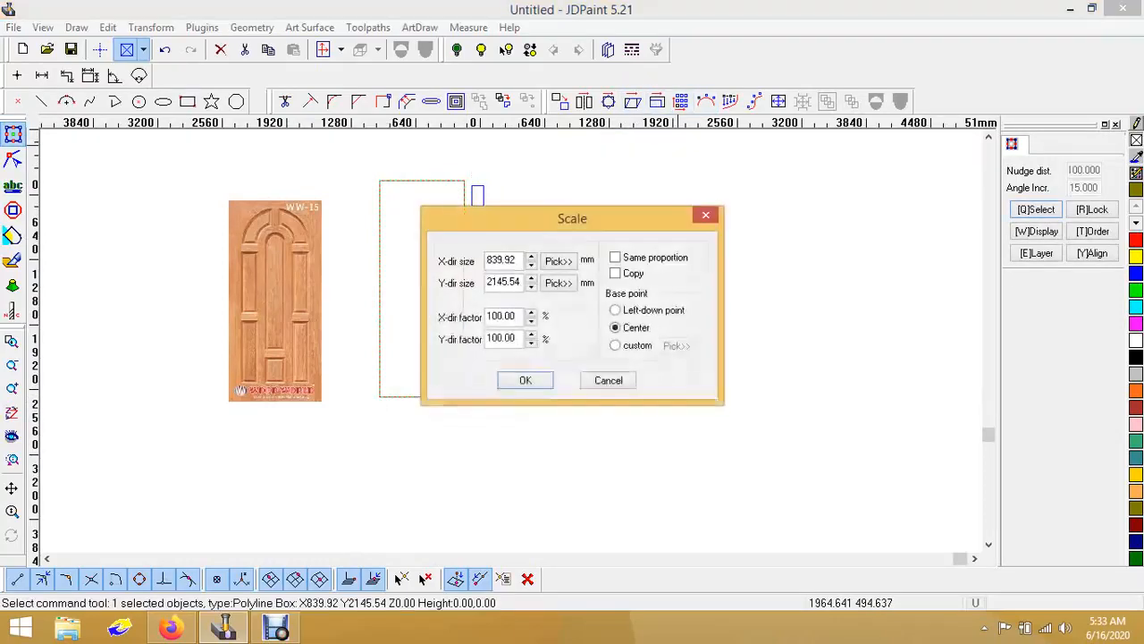
{"action": "type", "text": "990"}
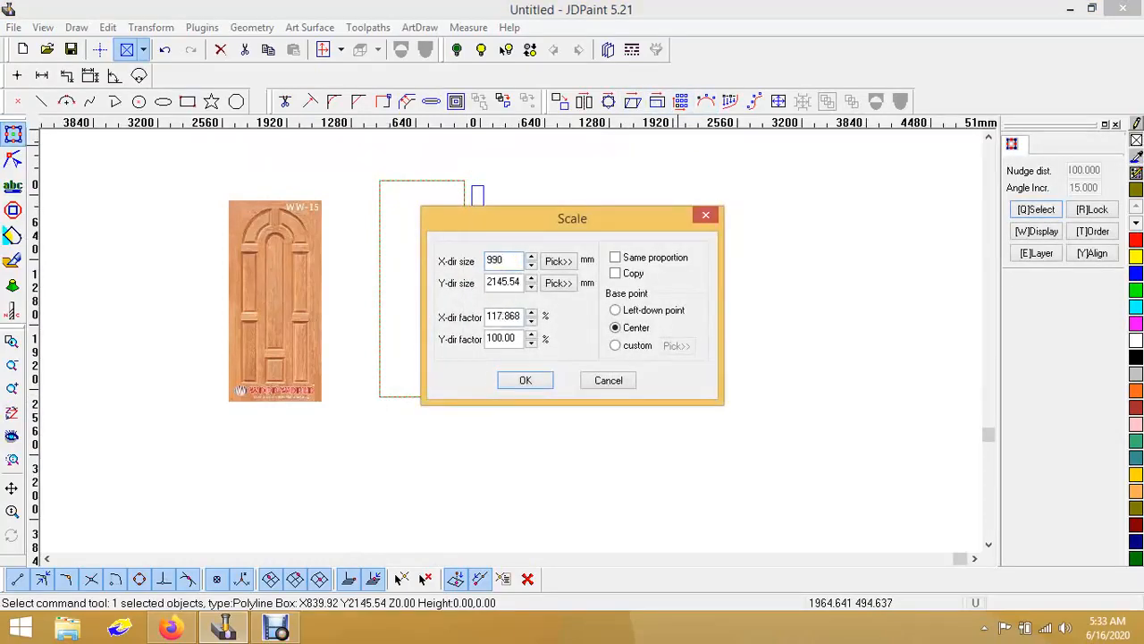
{"action": "key", "text": "Tab"}
{"action": "type", "text": "20"}
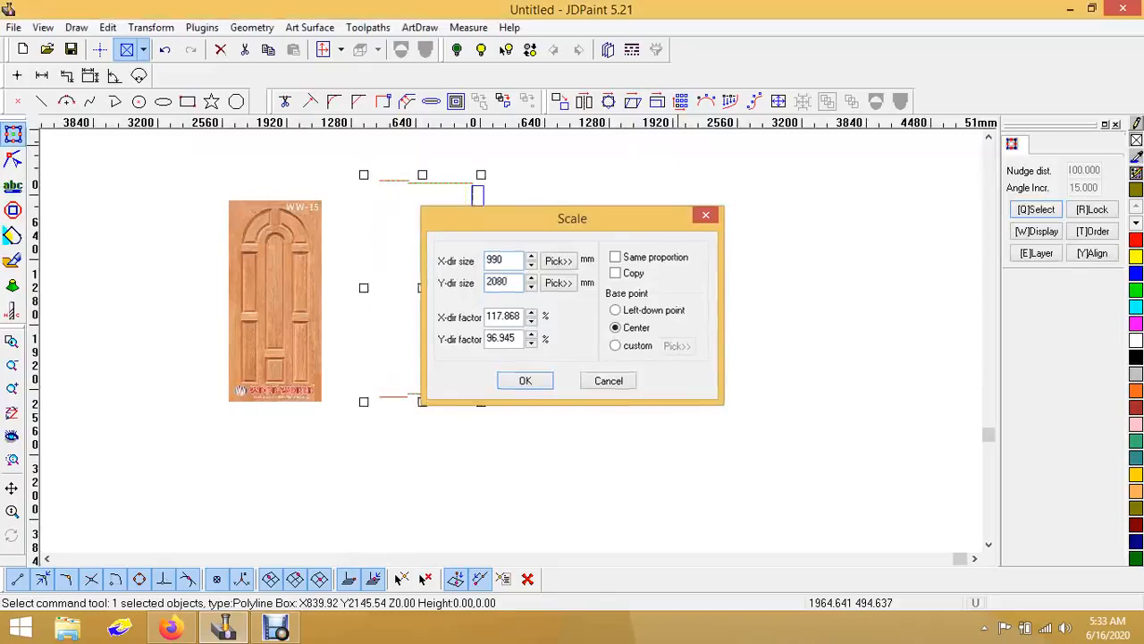
{"action": "key", "text": "Return"}
Step: Move the rectangle left and slightly down so it stands close beside the door image, clear of the blue page frame
{"action": "left_click_drag", "start_coordinate": [473, 237], "coordinate": [451, 245]}
{"action": "left_click", "coordinate": [513, 233]}
{"action": "left_click", "coordinate": [438, 188]}
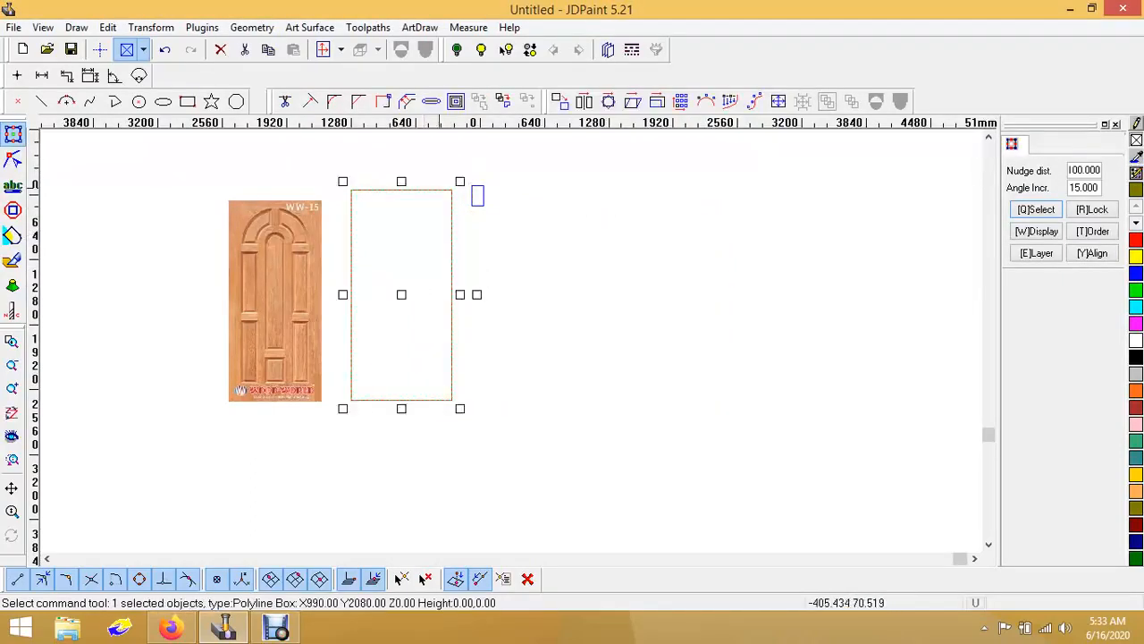
{"action": "left_click_drag", "start_coordinate": [438, 188], "coordinate": [422, 194]}
{"action": "left_click", "coordinate": [468, 215]}
{"action": "scroll", "coordinate": [422, 199], "scroll_direction": "up", "scroll_amount": 2}
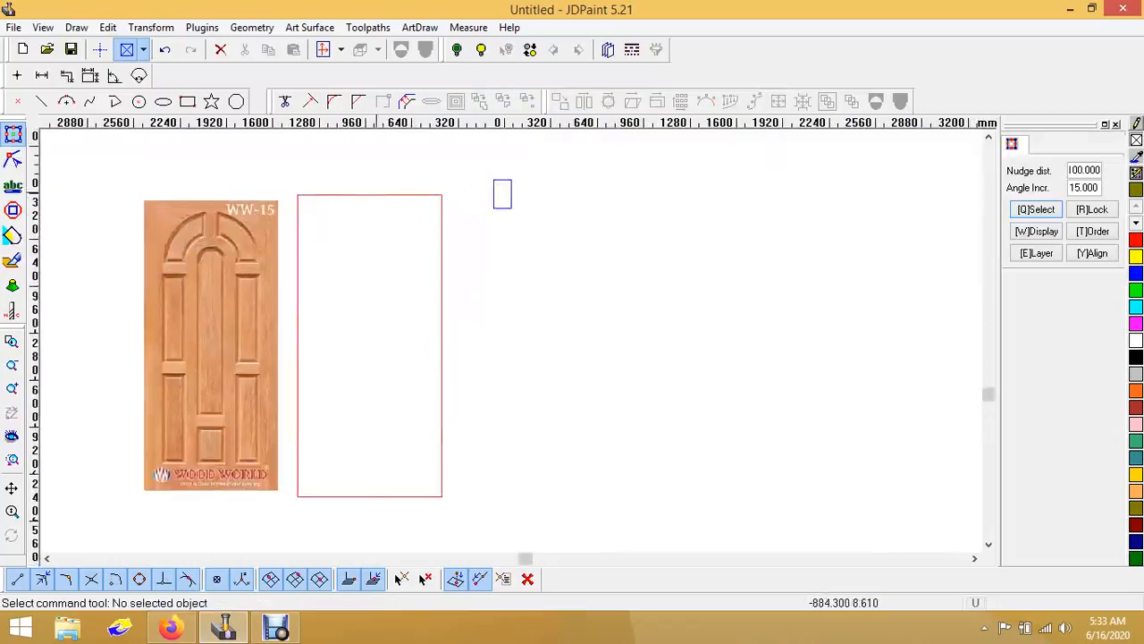
{"action": "left_click", "coordinate": [419, 194]}
{"action": "left_click_drag", "start_coordinate": [442, 201], "coordinate": [444, 209]}
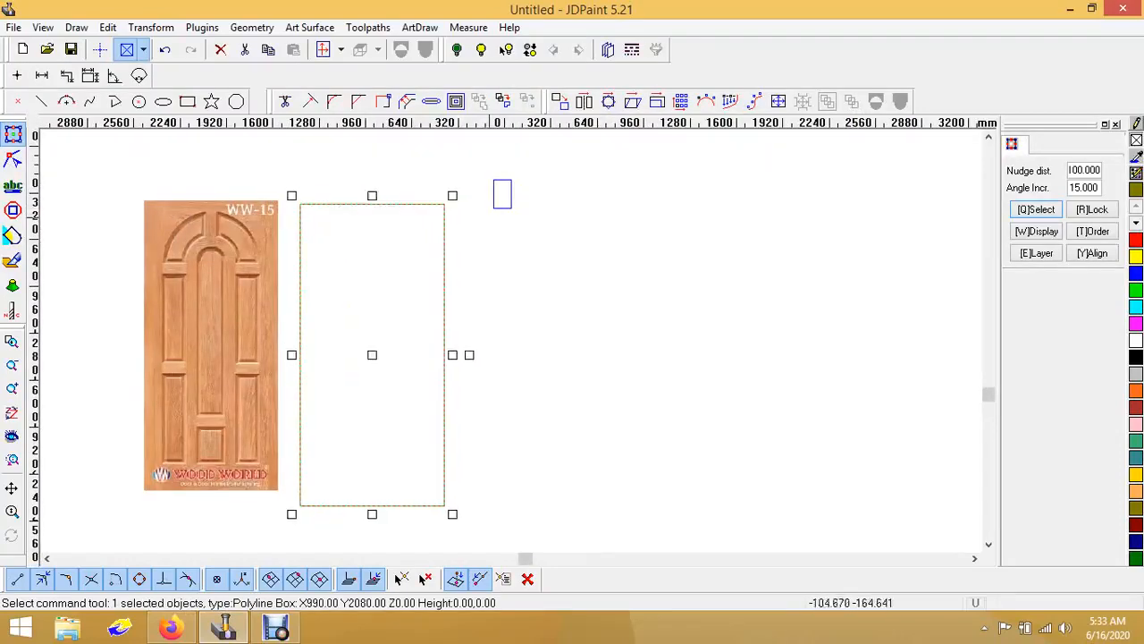
{"action": "left_click", "coordinate": [478, 217]}
{"action": "left_click", "coordinate": [445, 206]}
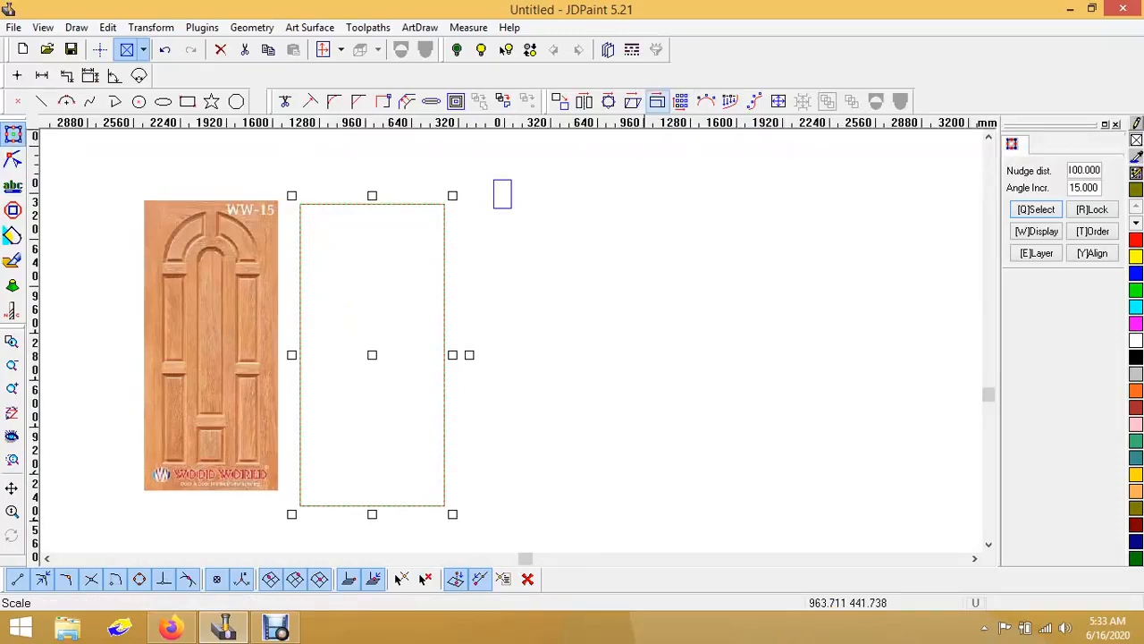
{"action": "left_click", "coordinate": [657, 101]}
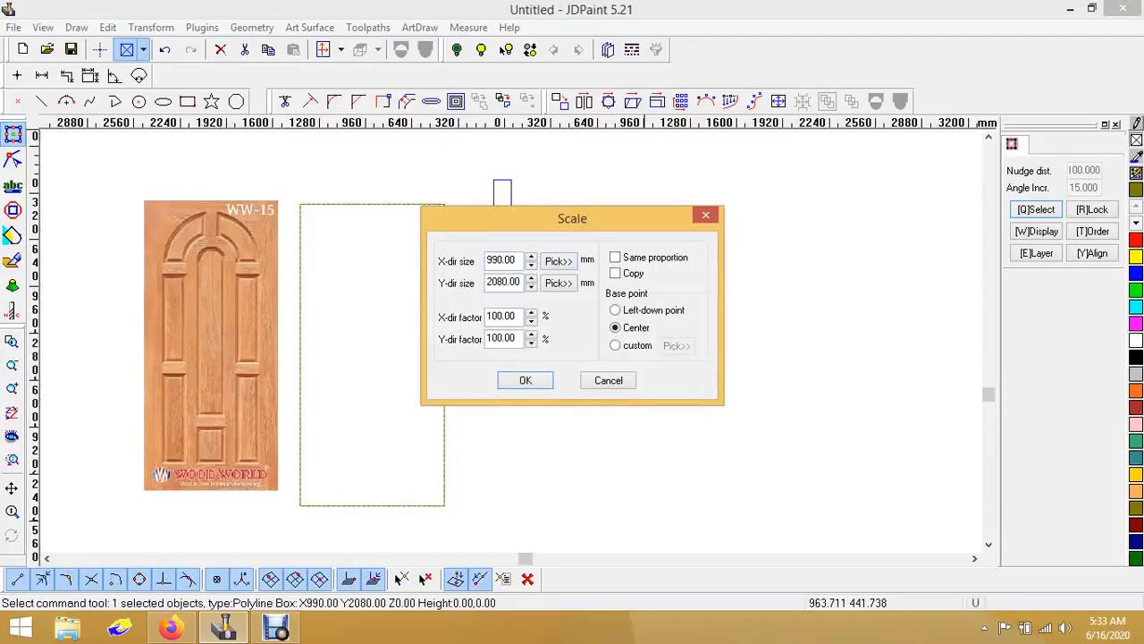
{"action": "left_click", "coordinate": [705, 215]}
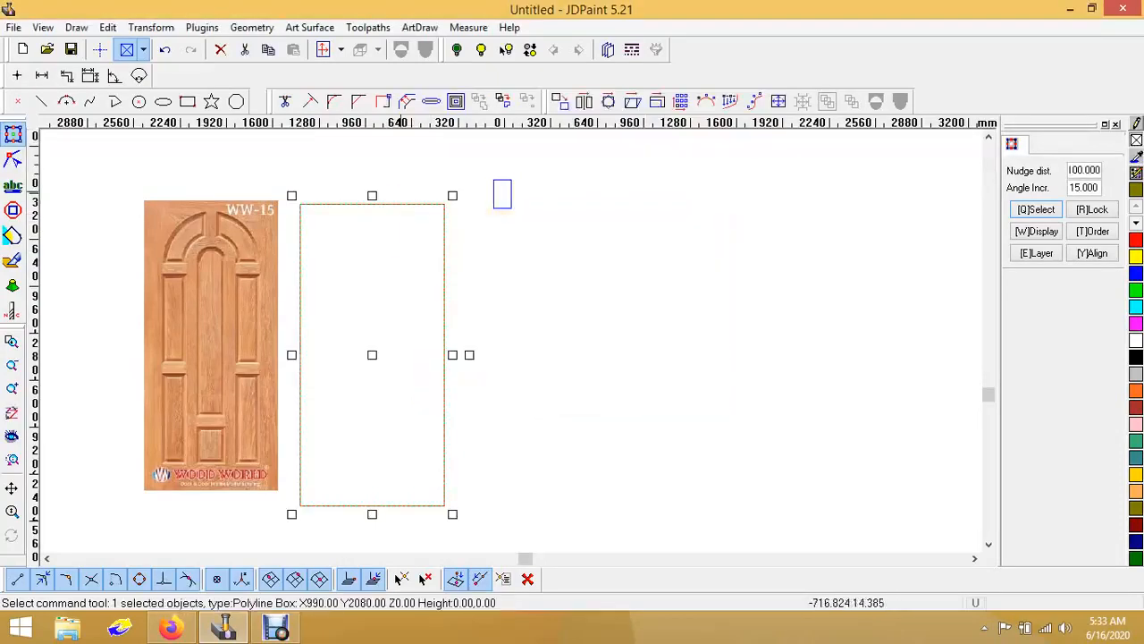
{"action": "left_click_drag", "start_coordinate": [398, 259], "coordinate": [486, 243]}
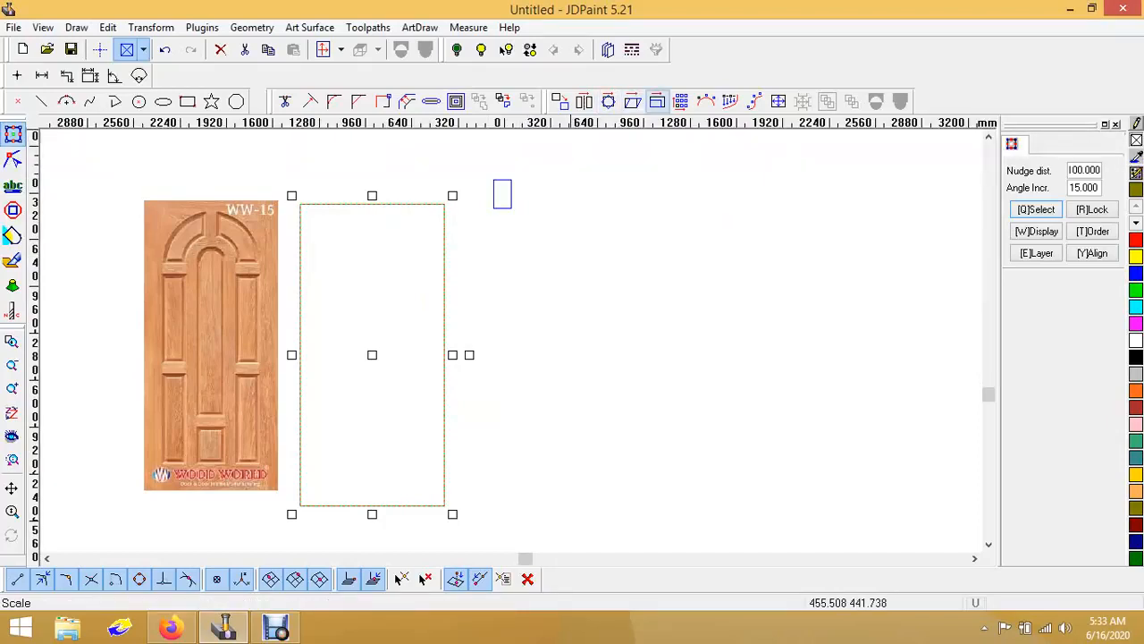
Step: Scale the rectangle about its center to 980 × 2070 mm
{"action": "left_click", "coordinate": [657, 101]}
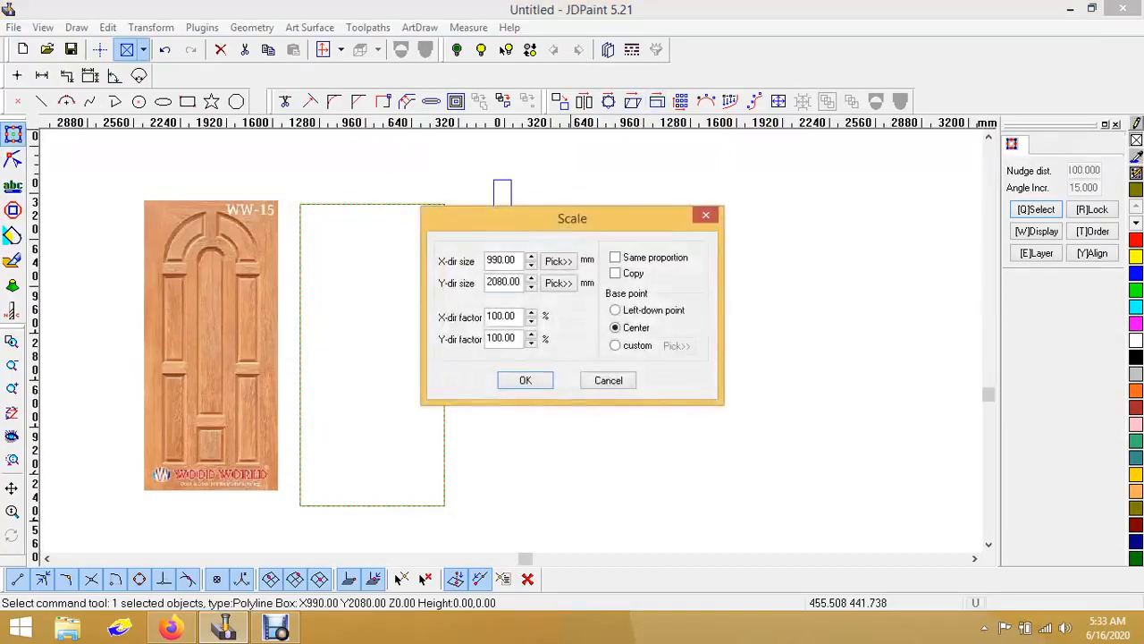
{"action": "double_click", "coordinate": [501, 260]}
{"action": "type", "text": "980"}
{"action": "key", "text": "Tab"}
{"action": "type", "text": "20"}
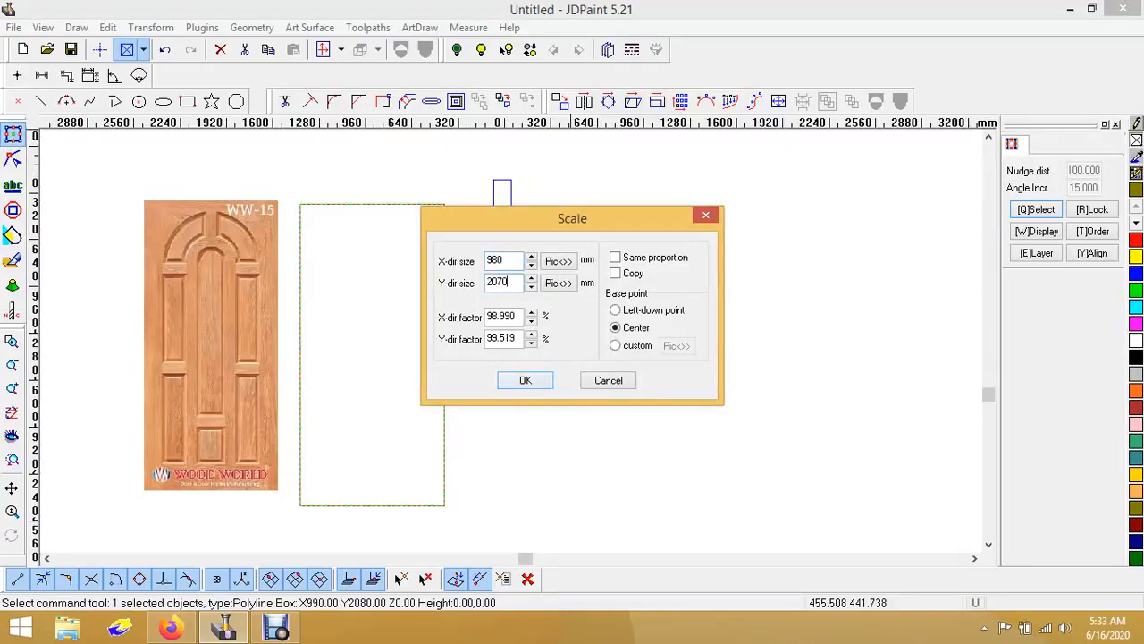
{"action": "left_click", "coordinate": [527, 380]}
Step: Rescale the rectangle about its center to 990 × 2080 mm
{"action": "left_click", "coordinate": [657, 101]}
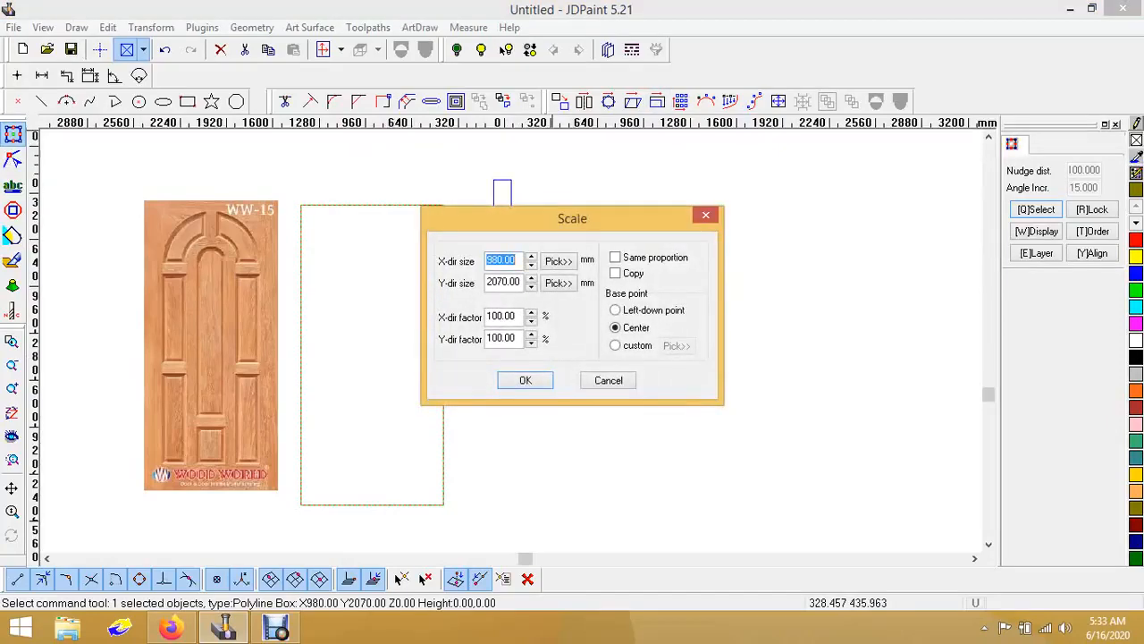
{"action": "type", "text": "990"}
{"action": "key", "text": "Tab"}
{"action": "type", "text": "20"}
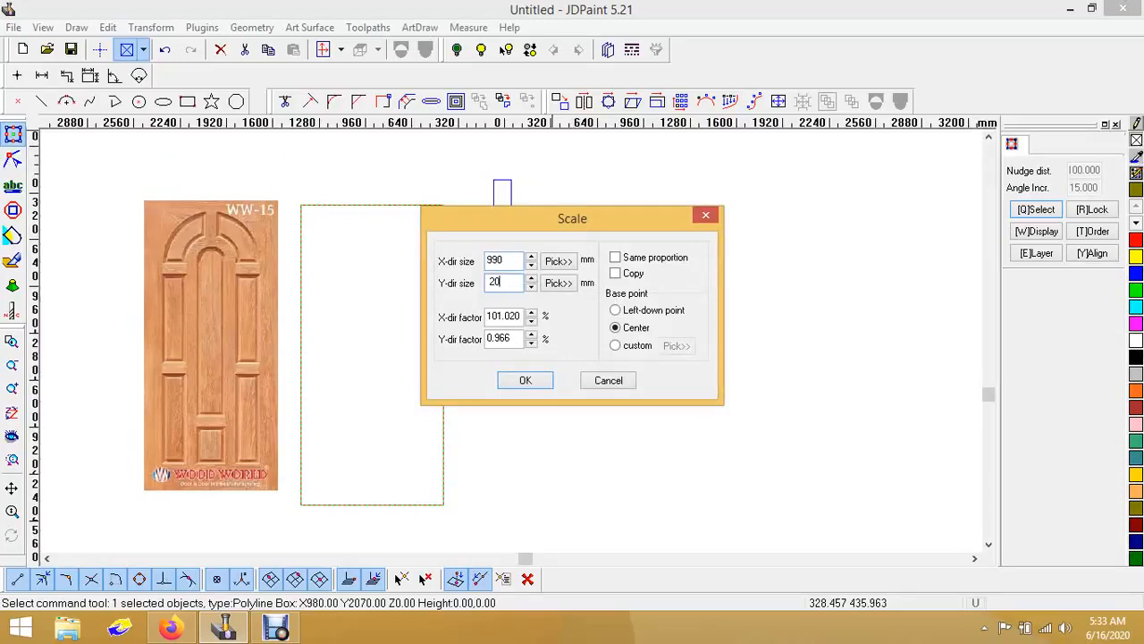
{"action": "key", "text": "Return"}
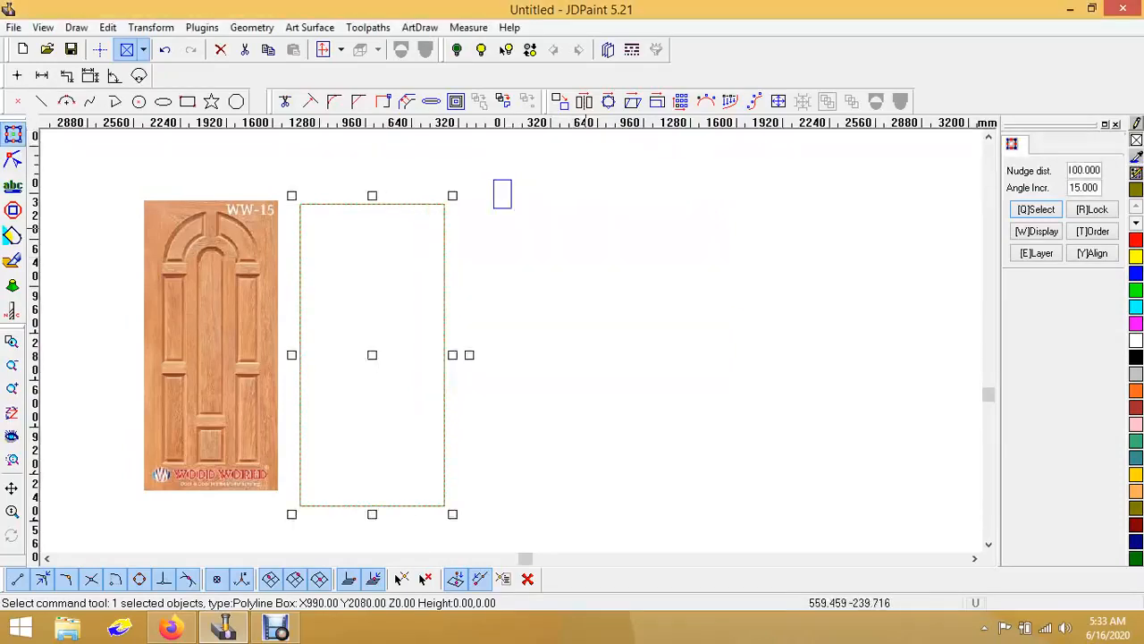
{"action": "key", "text": "Escape"}
Step: Scale the door image about its center to 990 × 2080 mm to match the rectangle
{"action": "left_click", "coordinate": [147, 308]}
{"action": "scroll", "coordinate": [202, 273], "scroll_direction": "up", "scroll_amount": 1}
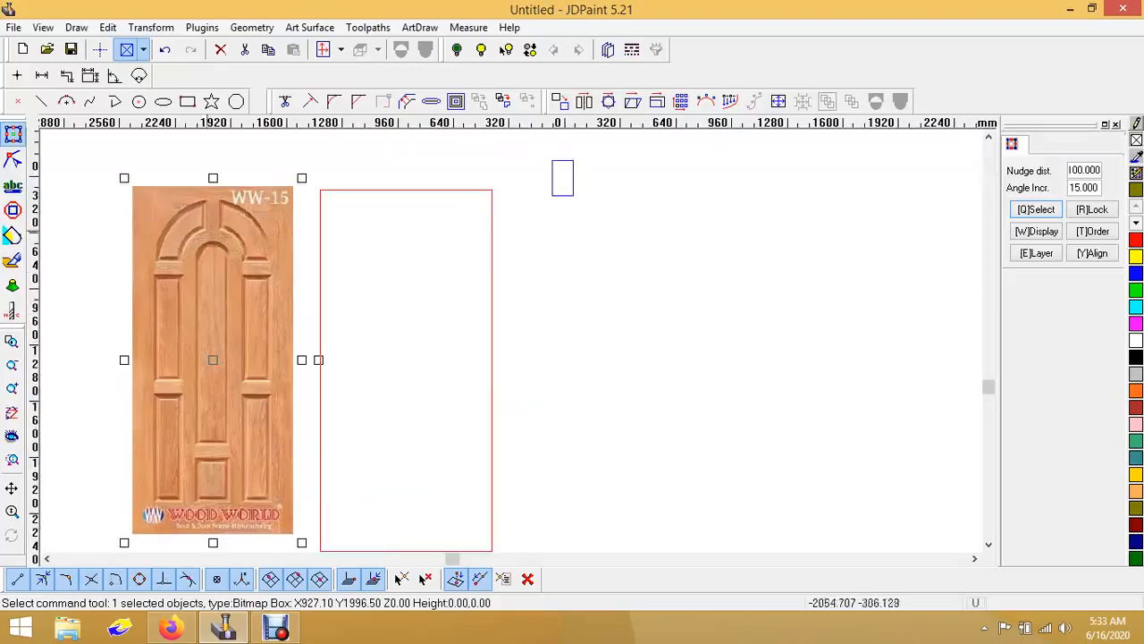
{"action": "left_click", "coordinate": [657, 101]}
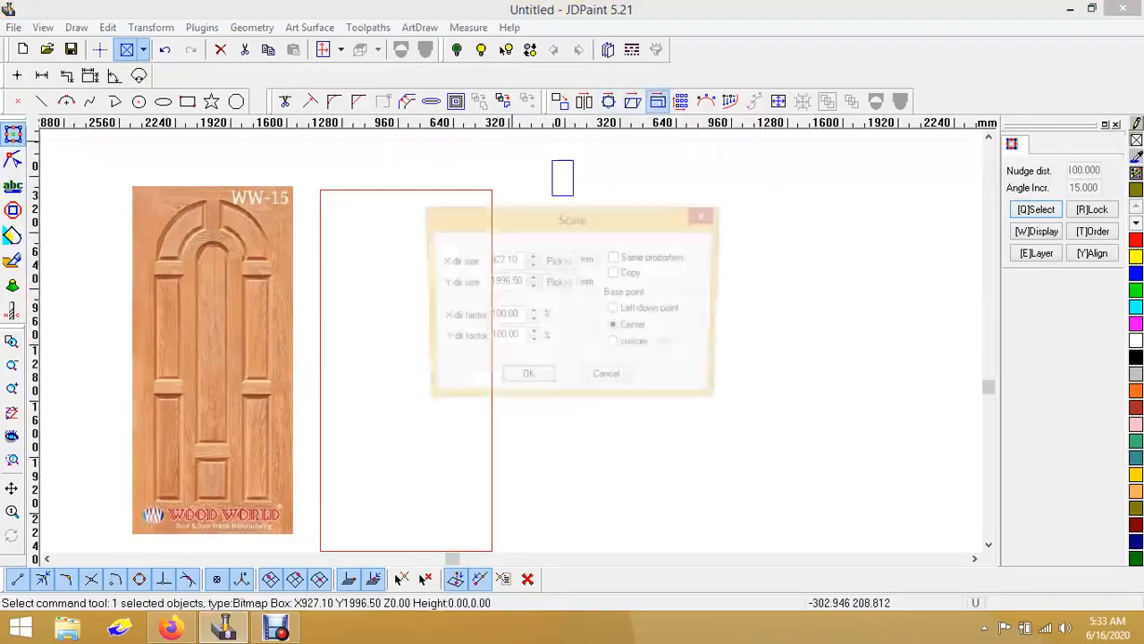
{"action": "double_click", "coordinate": [504, 261]}
{"action": "type", "text": "990"}
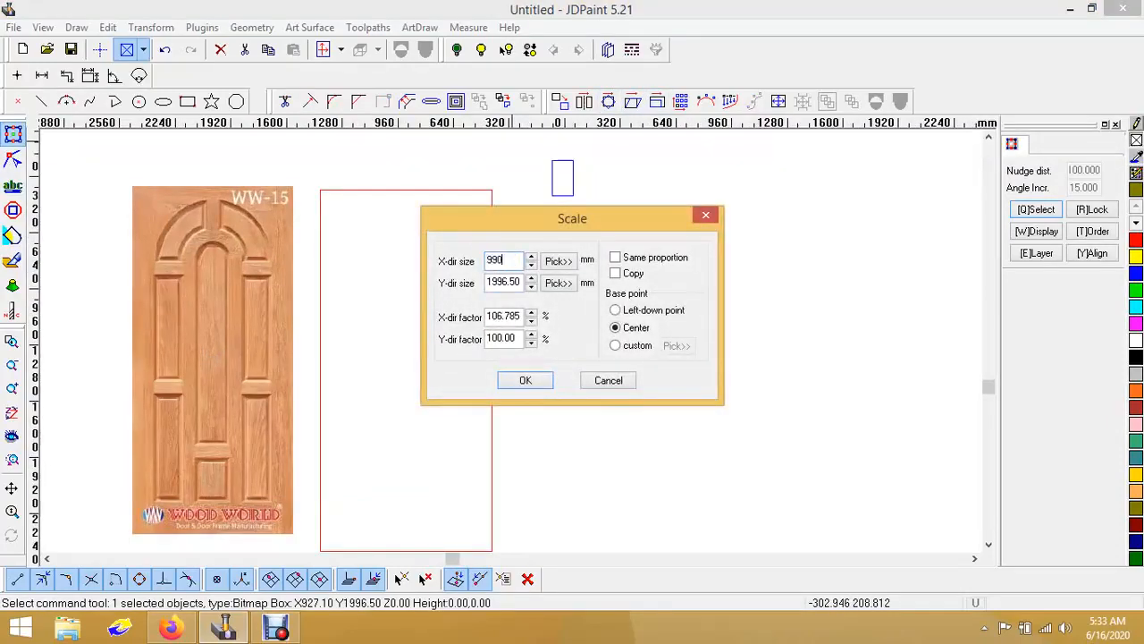
{"action": "key", "text": "Tab"}
{"action": "type", "text": "2080"}
{"action": "key", "text": "Return"}
{"action": "left_click", "coordinate": [399, 236]}
Step: Select the door image and the rectangle in turn to compare their sizes
{"action": "left_click", "coordinate": [216, 285]}
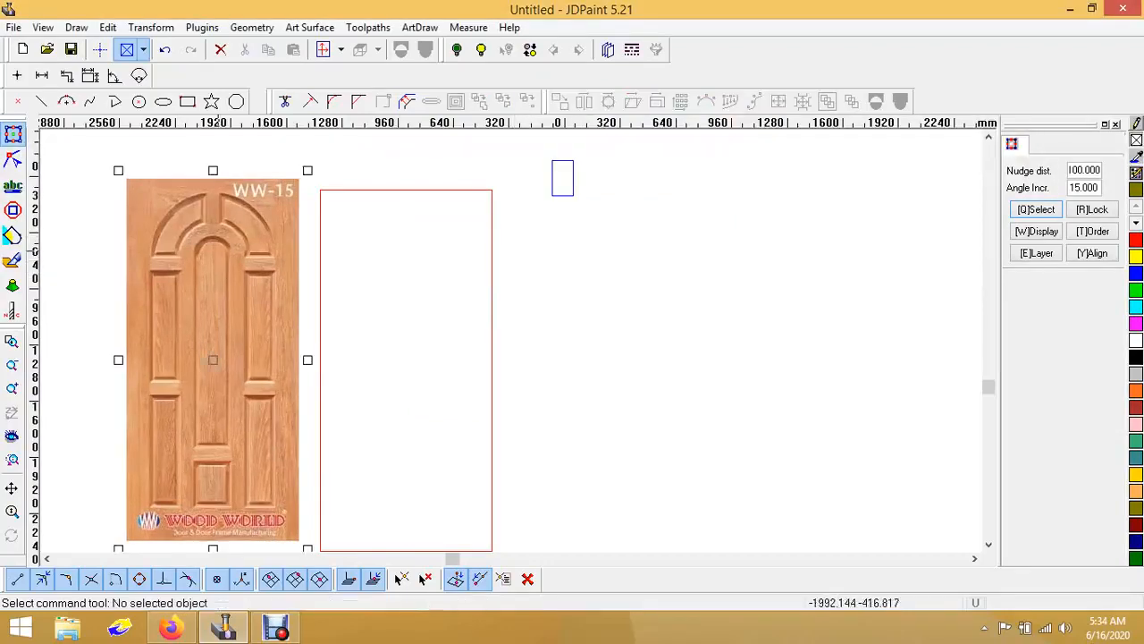
{"action": "scroll", "coordinate": [249, 232], "scroll_direction": "down", "scroll_amount": 1}
{"action": "left_click", "coordinate": [326, 276]}
{"action": "left_click", "coordinate": [273, 250]}
{"action": "left_click", "coordinate": [366, 199]}
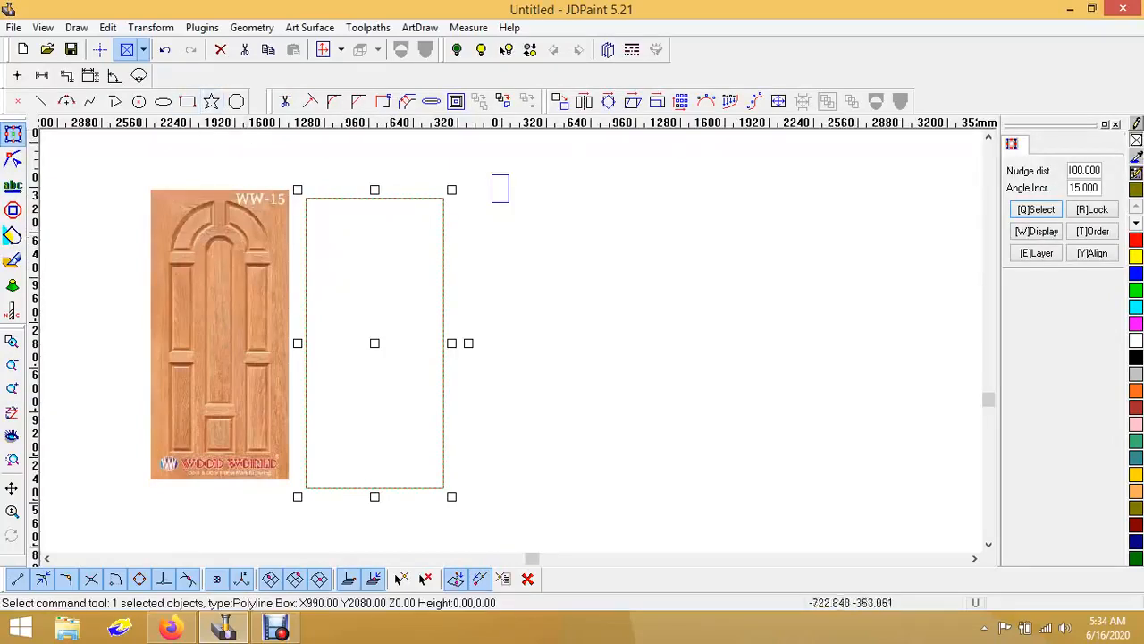
{"action": "left_click", "coordinate": [235, 261]}
{"action": "left_click", "coordinate": [371, 257]}
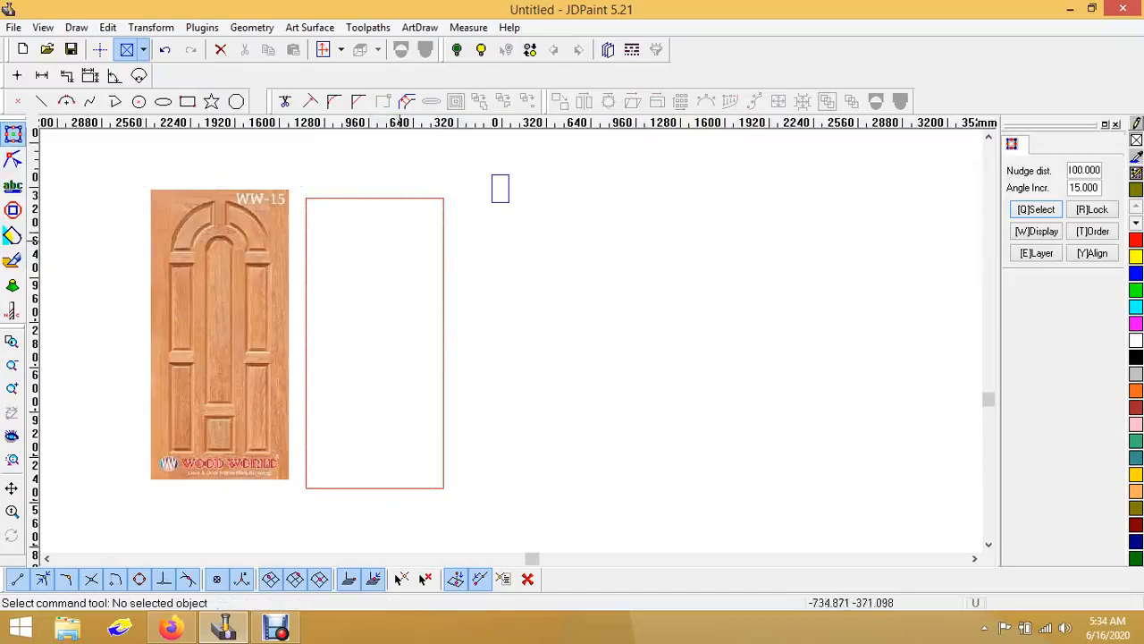
{"action": "left_click", "coordinate": [382, 198]}
Step: Move the door image further left to widen the gap to the rectangle
{"action": "left_click", "coordinate": [282, 261]}
{"action": "left_click_drag", "start_coordinate": [280, 285], "coordinate": [245, 286]}
{"action": "left_click", "coordinate": [332, 291]}
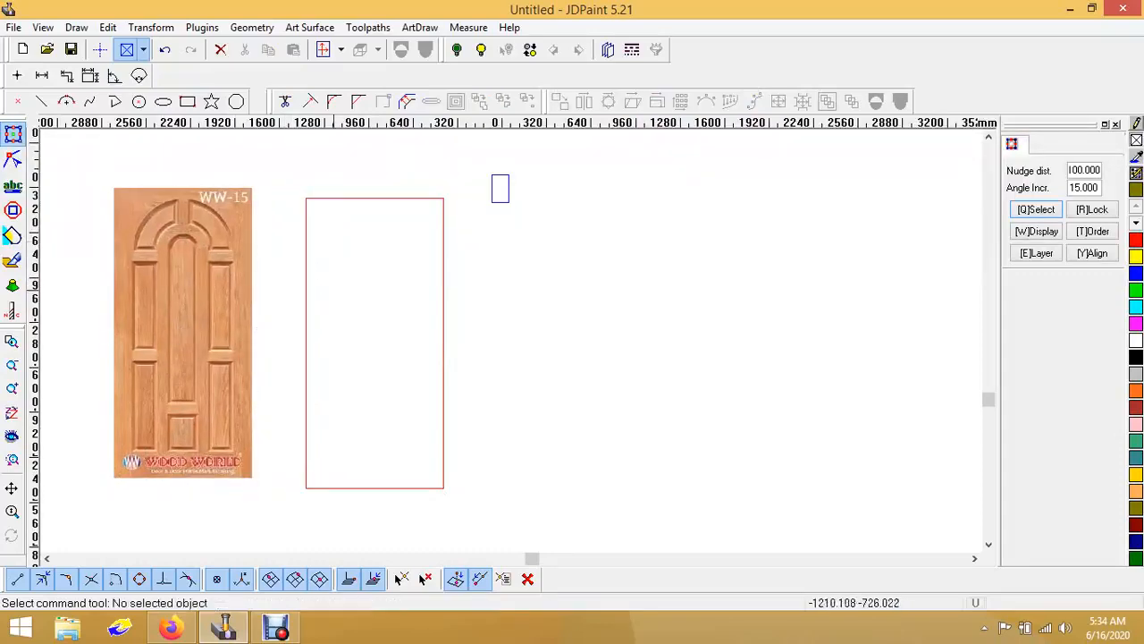
Step: Align the door image to the rectangle, centered both horizontally and vertically, with the rectangle as the reference object
{"action": "left_click", "coordinate": [207, 236]}
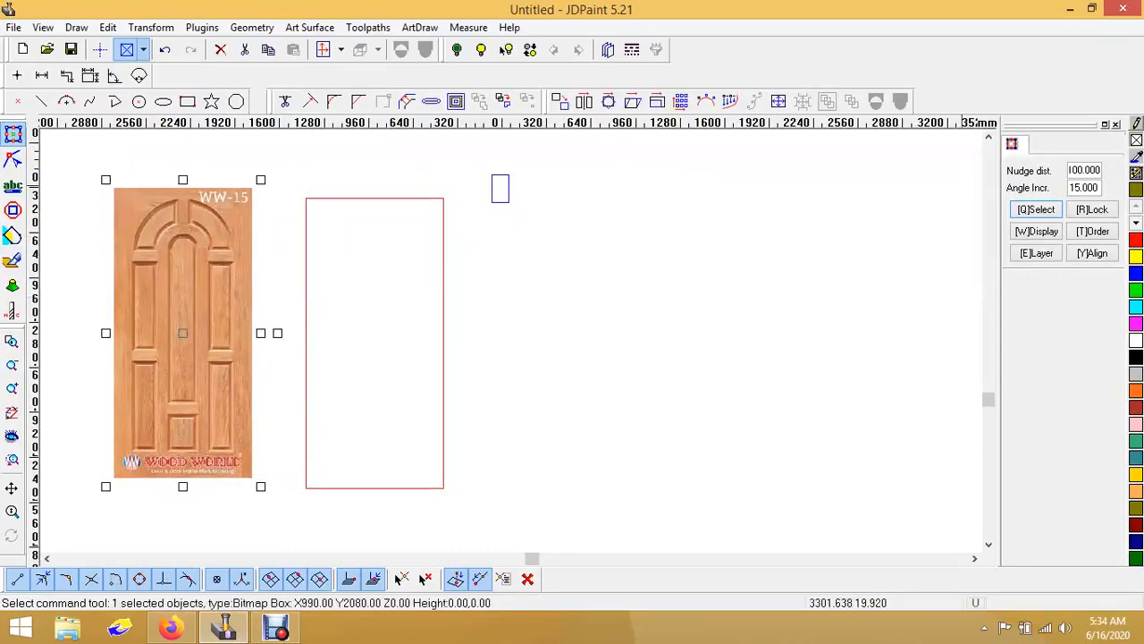
{"action": "key", "text": "y"}
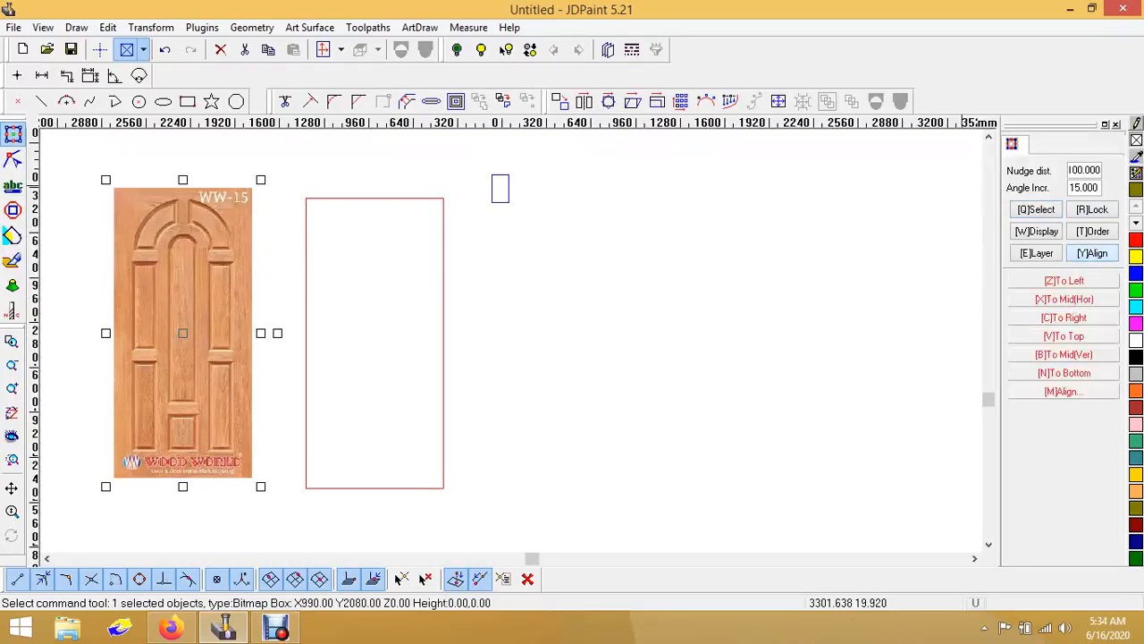
{"action": "key", "text": "m"}
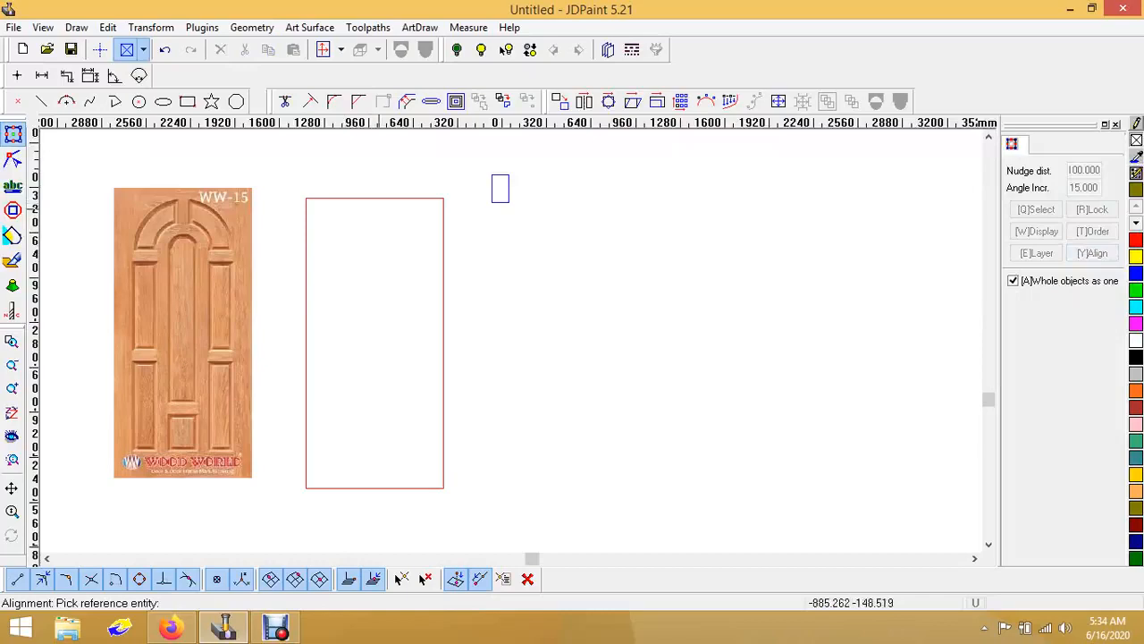
{"action": "left_click", "coordinate": [382, 198]}
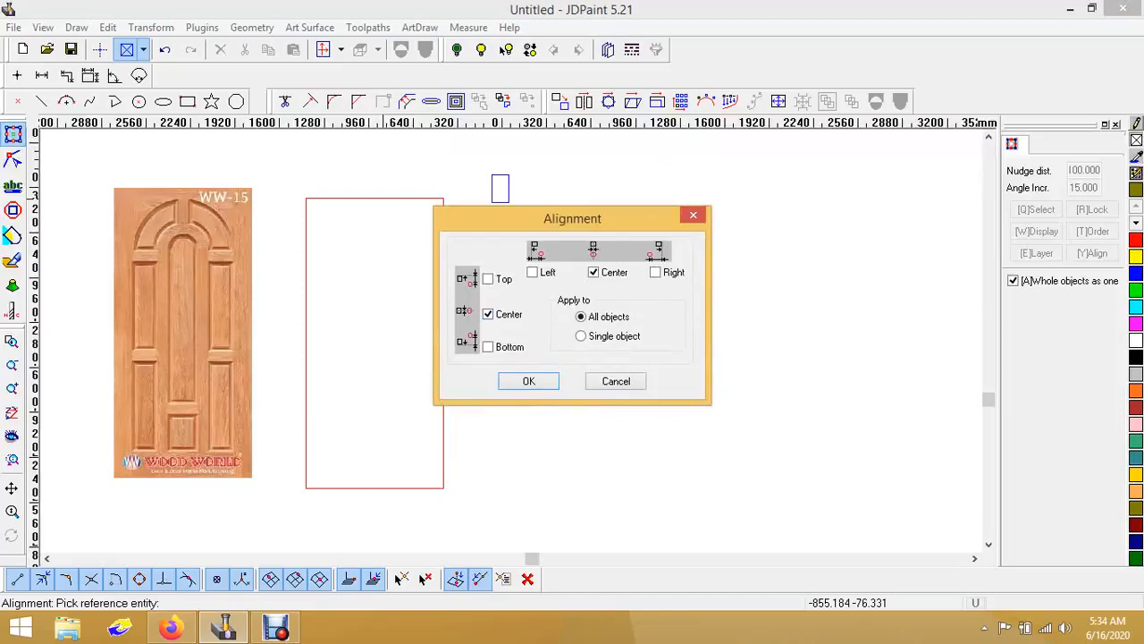
{"action": "key", "text": "Return"}
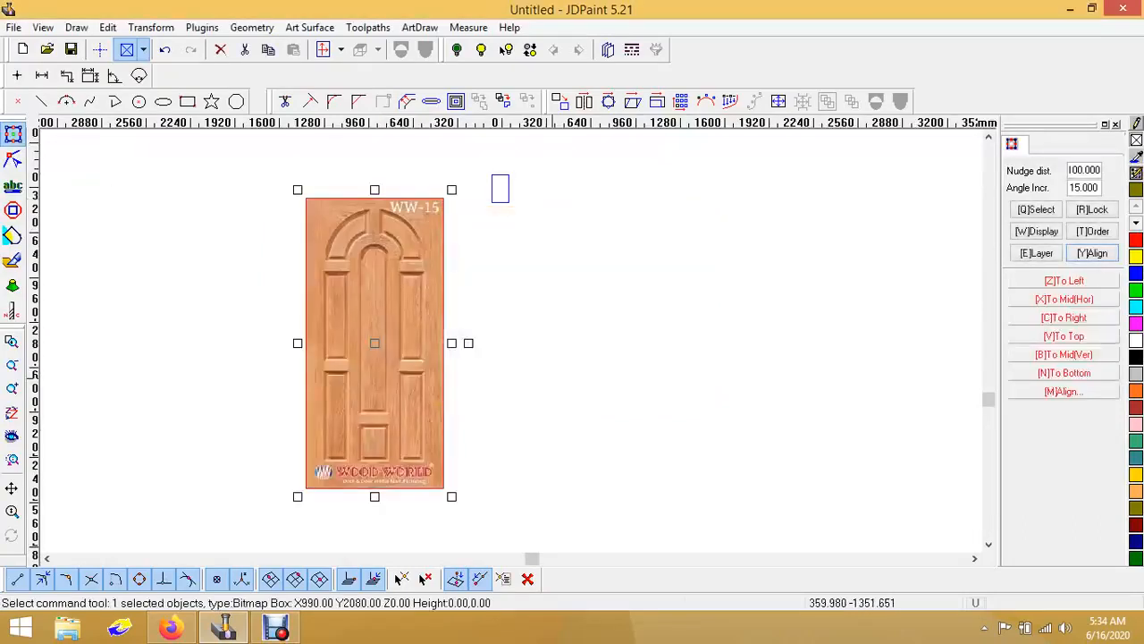
{"action": "left_click", "coordinate": [544, 376]}
{"action": "left_click", "coordinate": [347, 434]}
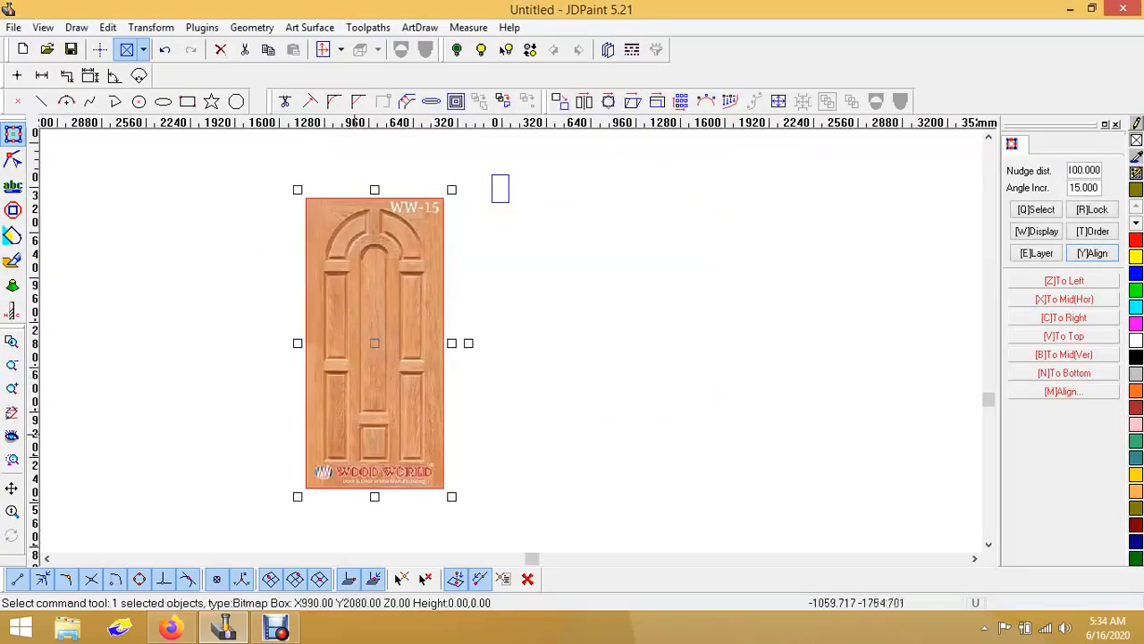
{"action": "scroll", "coordinate": [350, 434], "scroll_direction": "up", "scroll_amount": 2}
{"action": "scroll", "coordinate": [526, 135], "scroll_direction": "down", "scroll_amount": 1}
{"action": "scroll", "coordinate": [507, 174], "scroll_direction": "down", "scroll_amount": 1}
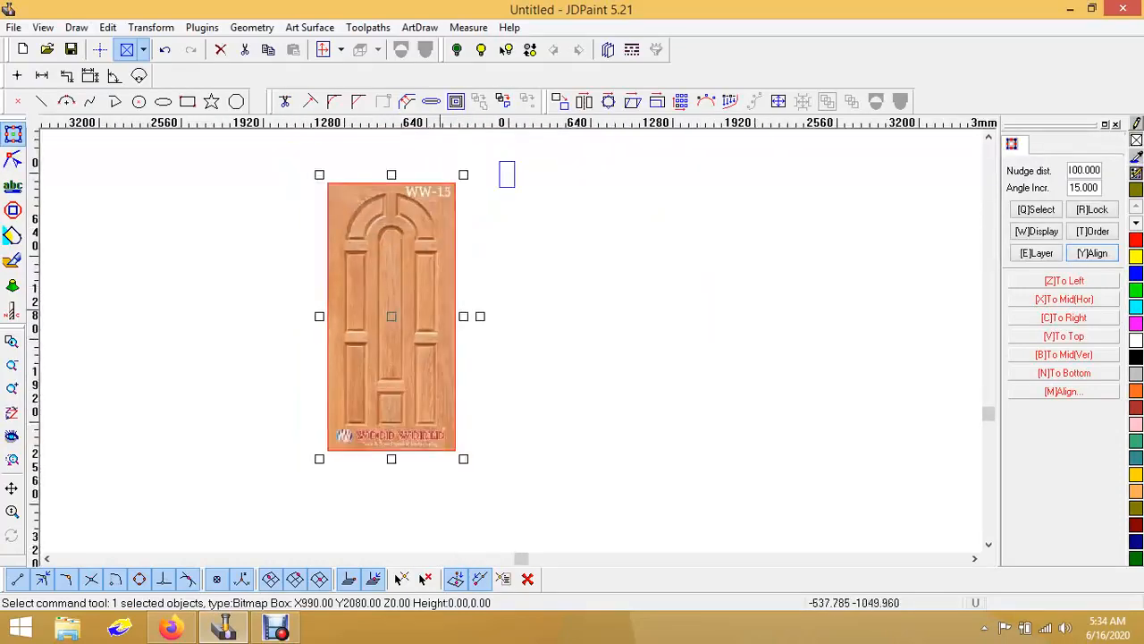
{"action": "left_click", "coordinate": [470, 213]}
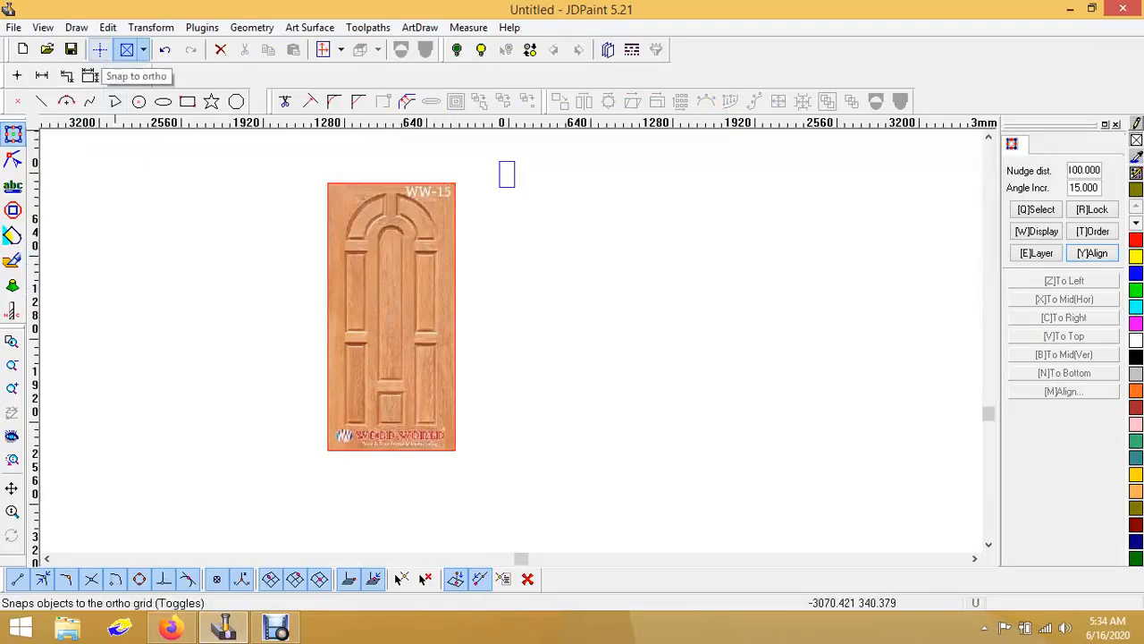
Step: Draw a trial open polyline of three slanted segments, about 1012 × 1795 mm, in the empty space right of the door, and delete it
{"action": "left_click", "coordinate": [41, 101]}
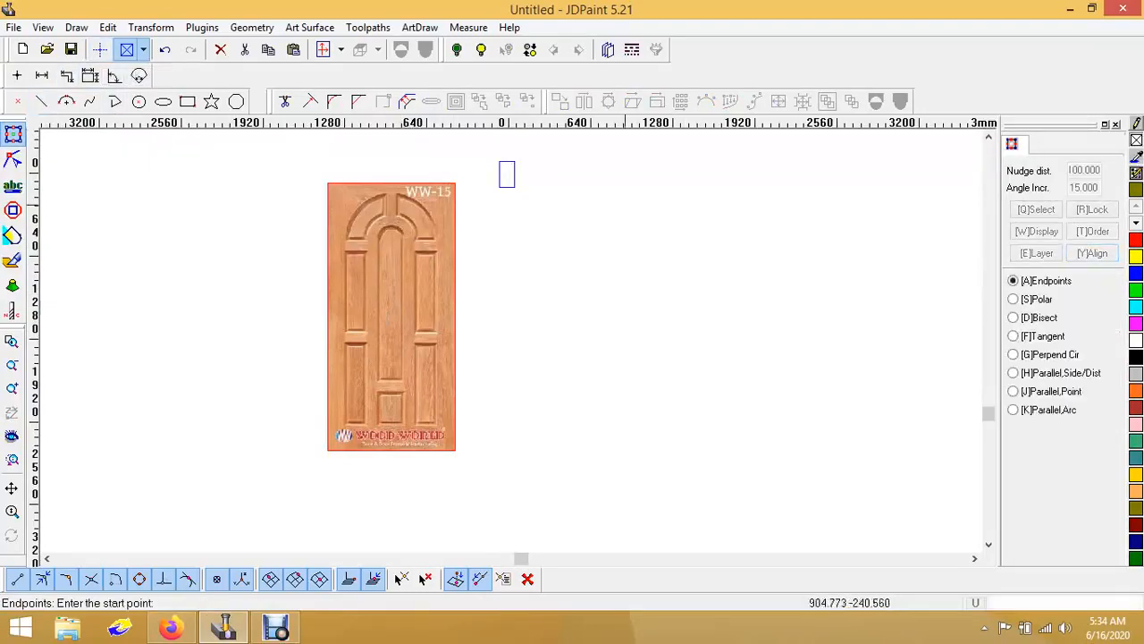
{"action": "left_click", "coordinate": [616, 192]}
{"action": "left_click", "coordinate": [577, 397]}
{"action": "left_click", "coordinate": [705, 421]}
{"action": "left_click", "coordinate": [699, 312]}
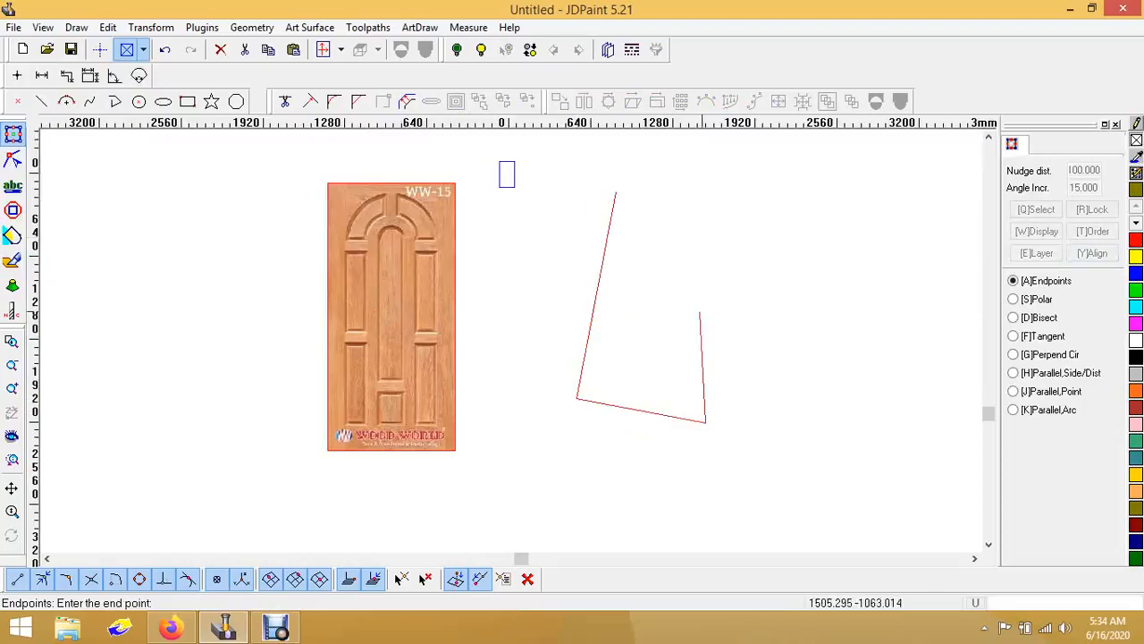
{"action": "right_click", "coordinate": [688, 315]}
{"action": "right_click", "coordinate": [636, 300]}
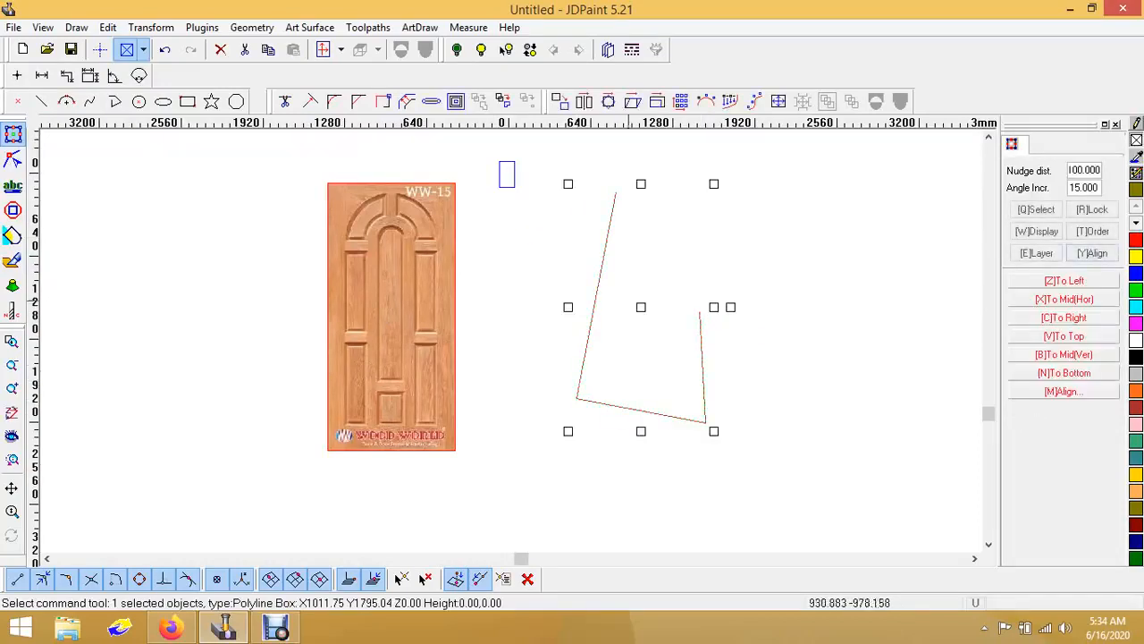
{"action": "key", "text": "Delete"}
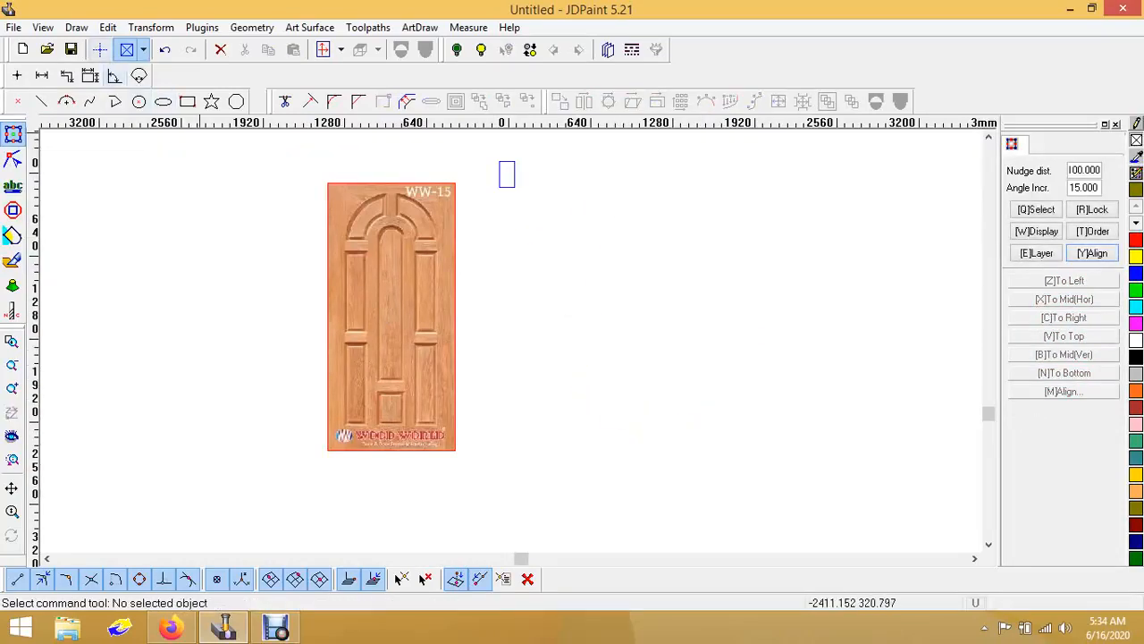
Step: Turn on snapping to ortho for drawing straight horizontal and vertical lines
{"action": "left_click", "coordinate": [100, 50]}
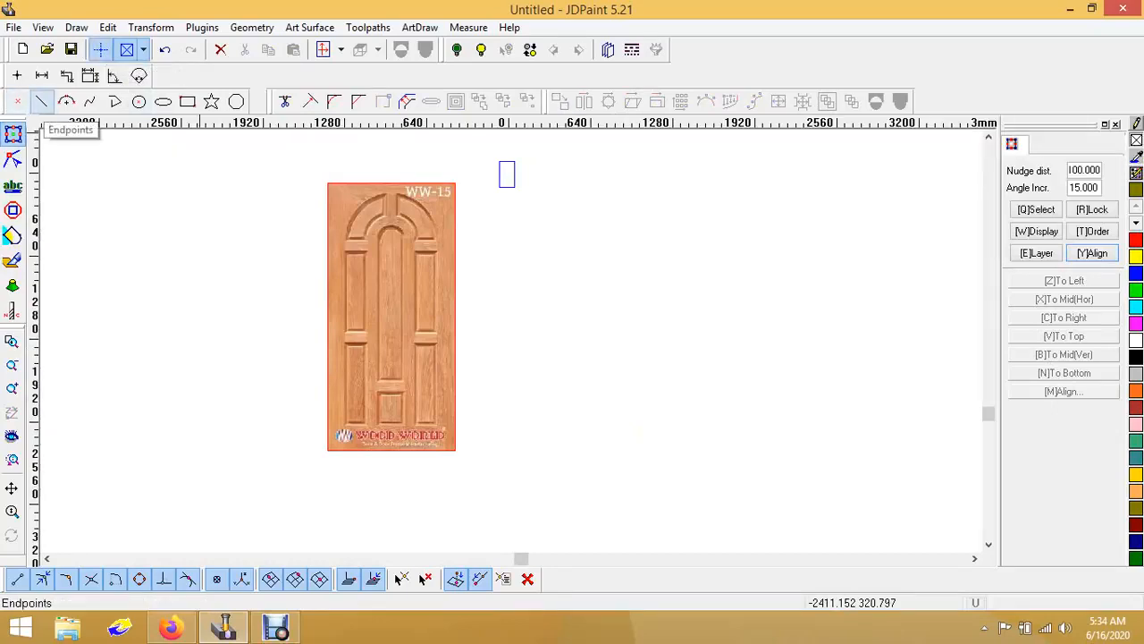
Step: Draw a vertical centre line through the door rectangle from its top edge midpoint to its bottom edge midpoint
{"action": "left_click", "coordinate": [41, 101]}
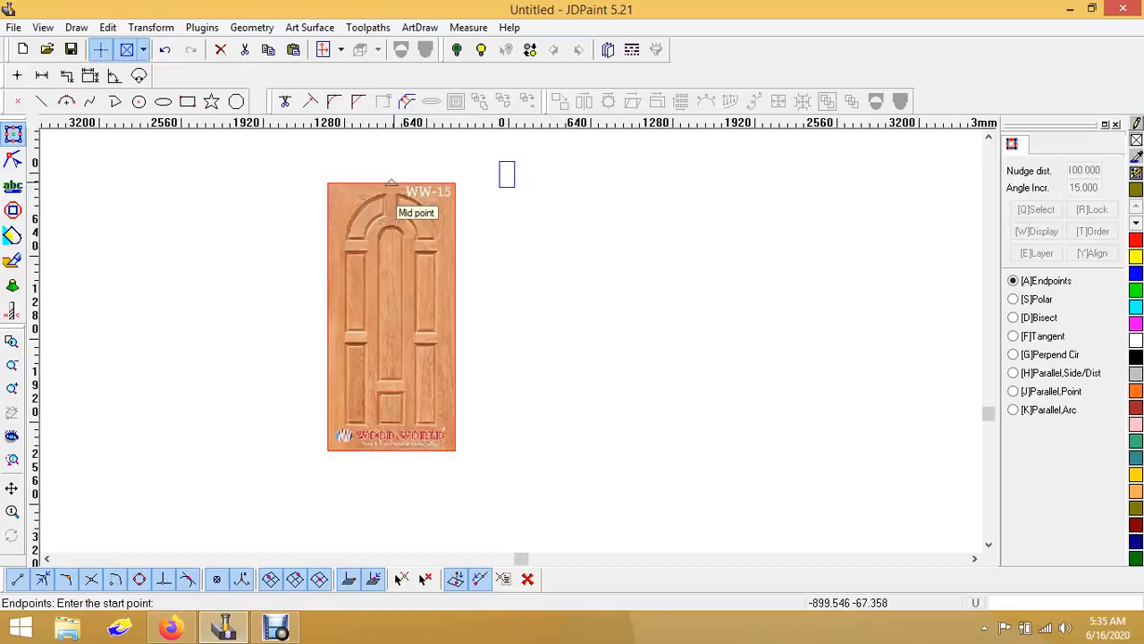
{"action": "left_click", "coordinate": [391, 182]}
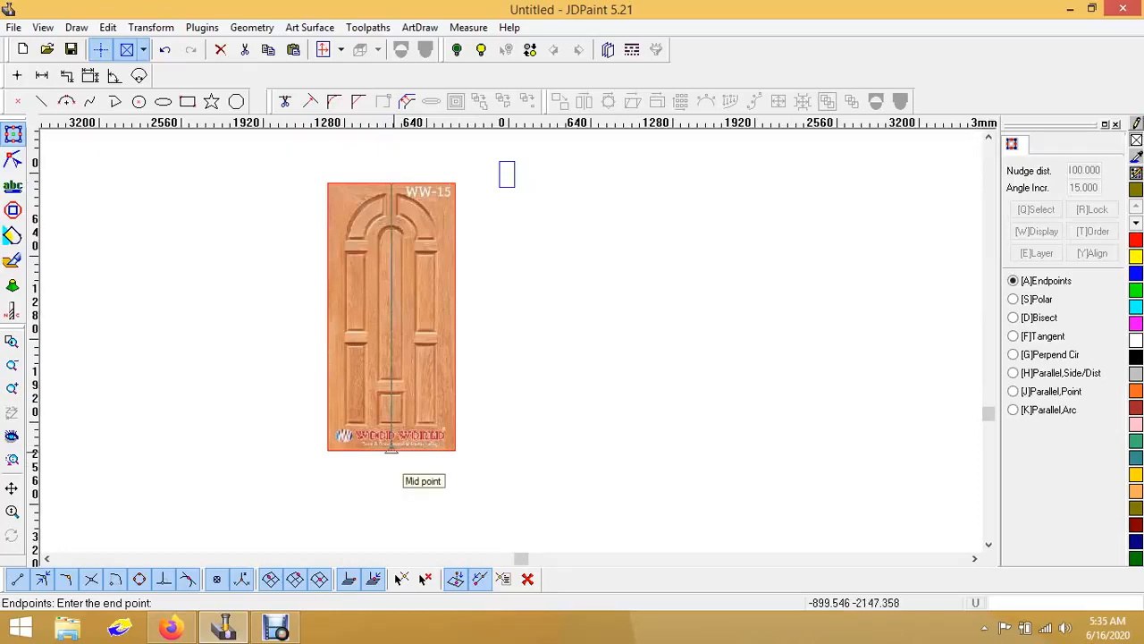
{"action": "left_click", "coordinate": [391, 451]}
{"action": "right_click", "coordinate": [391, 451]}
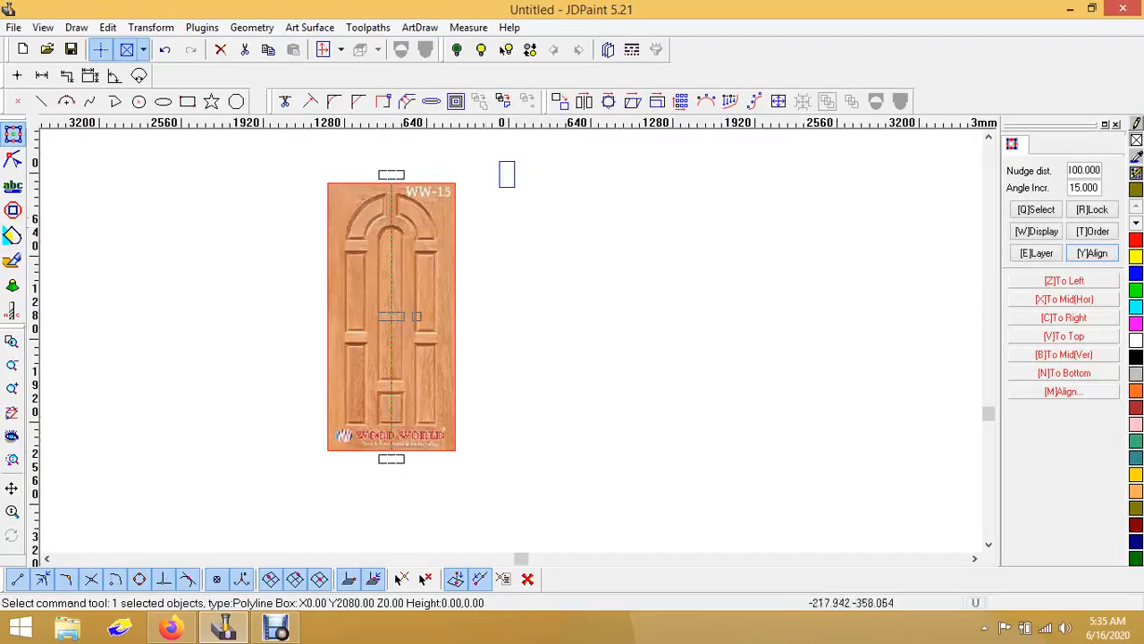
{"action": "scroll", "coordinate": [464, 215], "scroll_direction": "up", "scroll_amount": 2}
{"action": "left_click", "coordinate": [399, 150]}
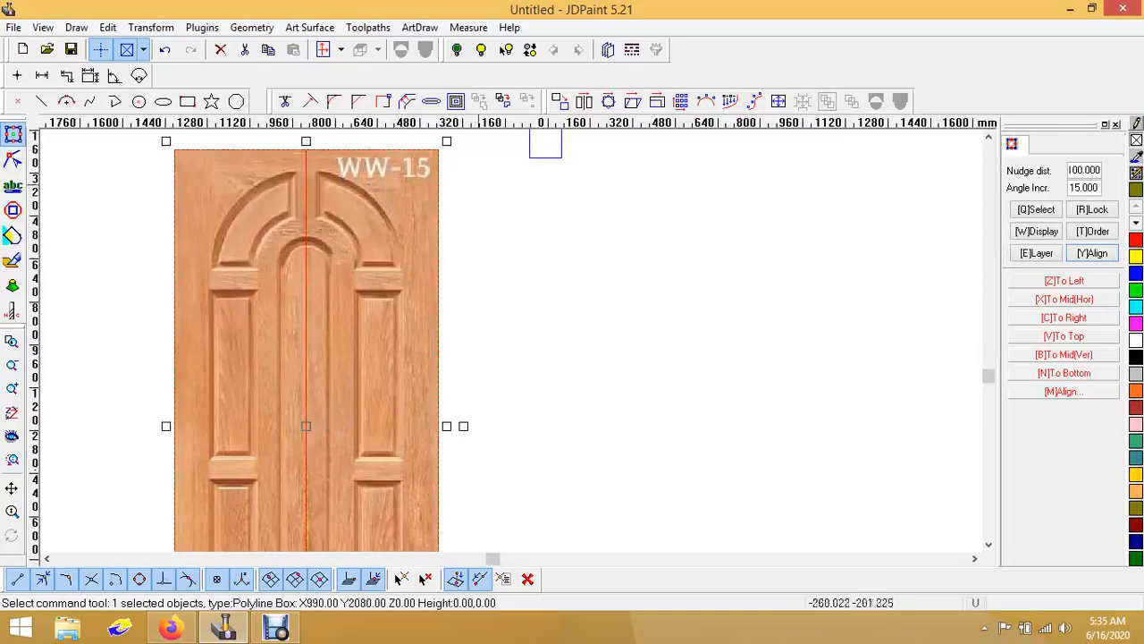
{"action": "scroll", "coordinate": [520, 204], "scroll_direction": "down", "scroll_amount": 2}
{"action": "scroll", "coordinate": [324, 229], "scroll_direction": "up", "scroll_amount": 2}
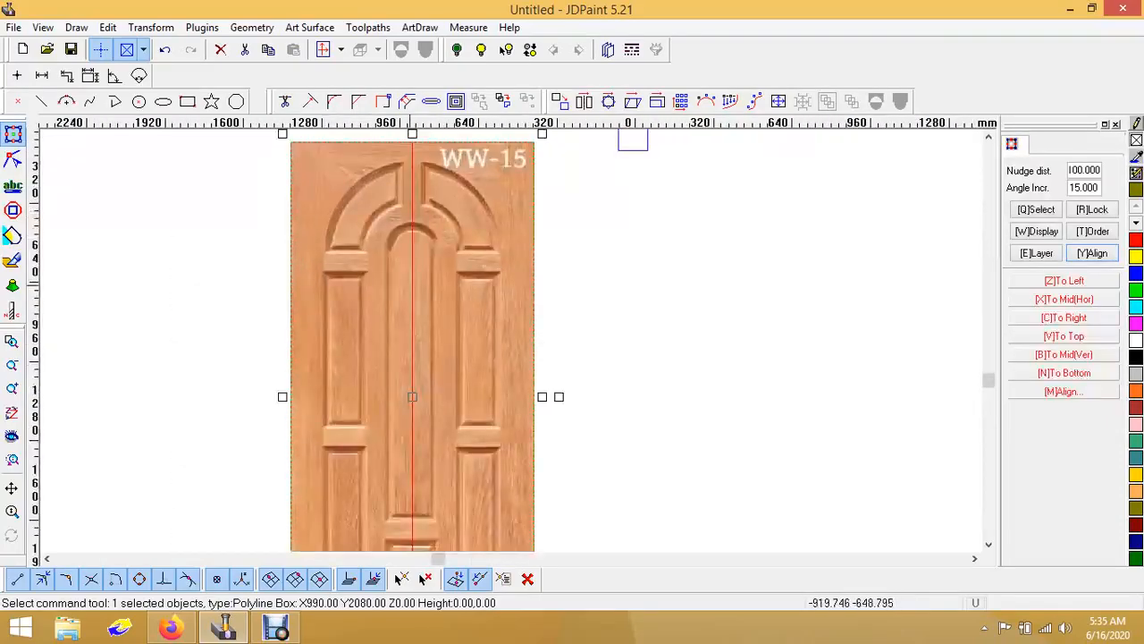
{"action": "scroll", "coordinate": [411, 357], "scroll_direction": "down", "scroll_amount": 1}
{"action": "scroll", "coordinate": [402, 357], "scroll_direction": "up", "scroll_amount": 1}
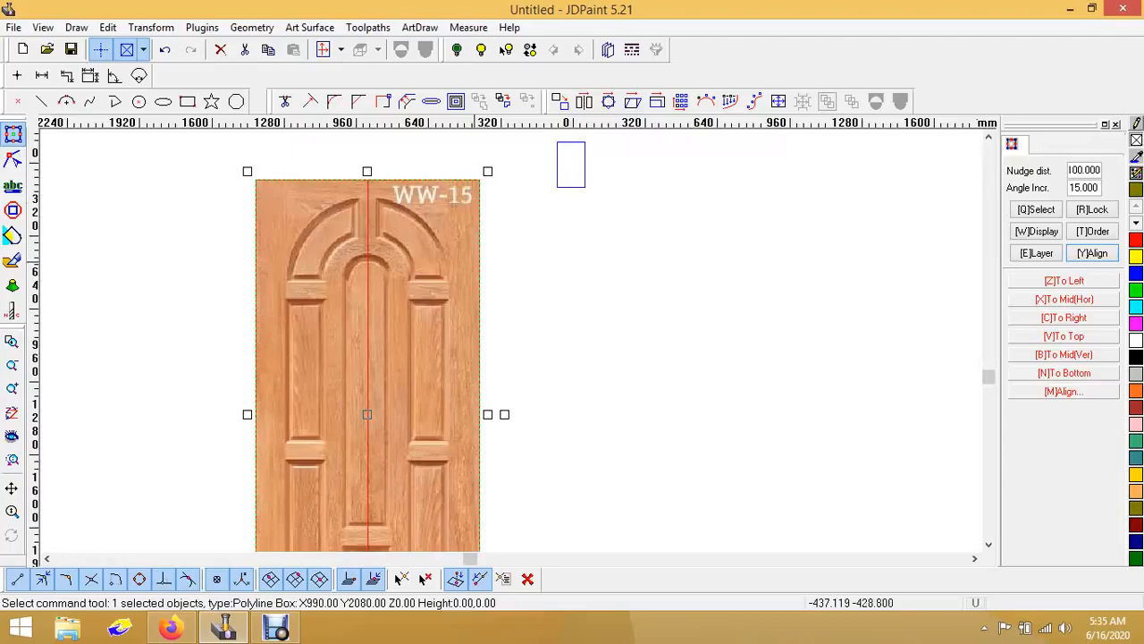
{"action": "scroll", "coordinate": [328, 204], "scroll_direction": "up", "scroll_amount": 1}
{"action": "scroll", "coordinate": [358, 215], "scroll_direction": "down", "scroll_amount": 1}
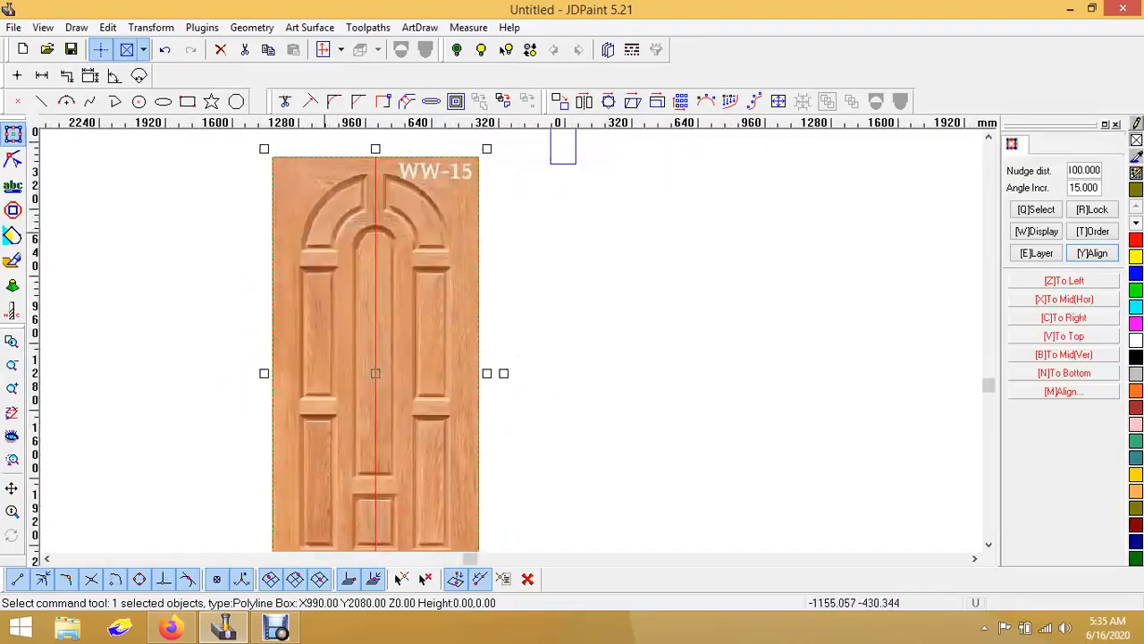
Step: Measure the door's side frame width with a temporary horizontal line from the rectangle's left edge to the upper-left panel, and delete it
{"action": "scroll", "coordinate": [286, 312], "scroll_direction": "up", "scroll_amount": 3}
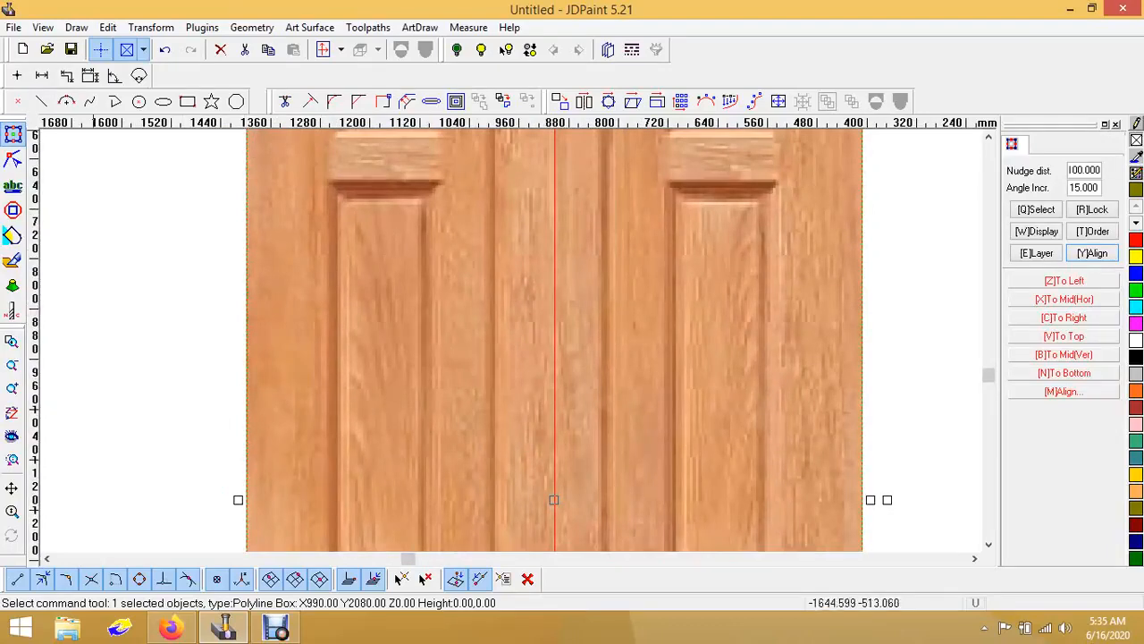
{"action": "left_click", "coordinate": [41, 101]}
{"action": "left_click", "coordinate": [248, 288]}
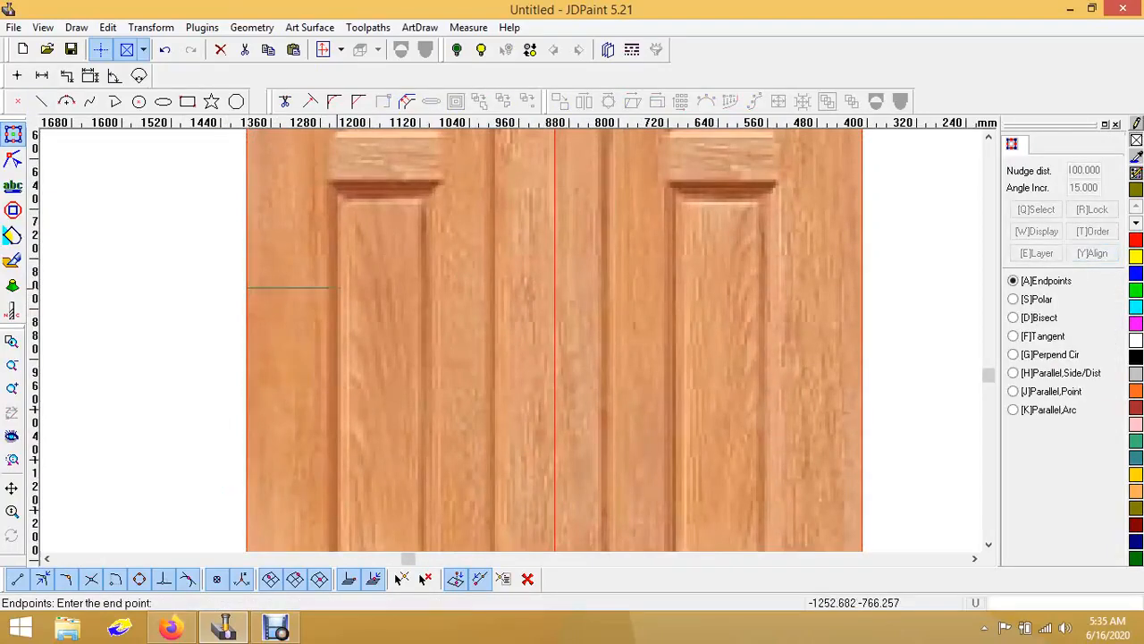
{"action": "left_click", "coordinate": [337, 287]}
{"action": "right_click", "coordinate": [339, 328]}
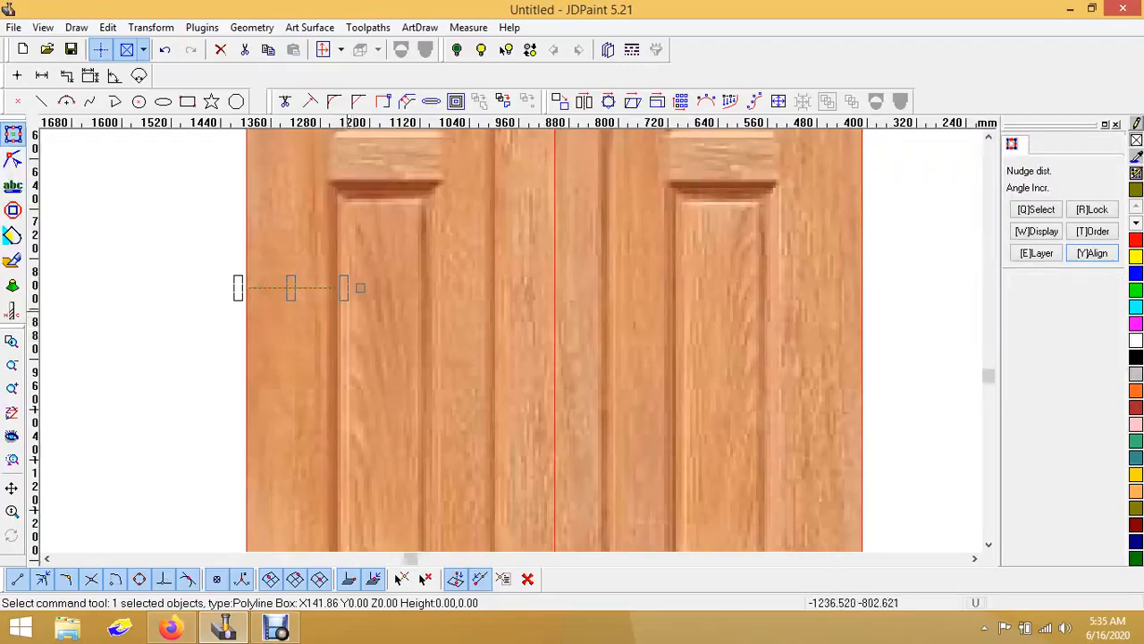
{"action": "scroll", "coordinate": [346, 326], "scroll_direction": "down", "scroll_amount": 3}
{"action": "scroll", "coordinate": [355, 309], "scroll_direction": "up", "scroll_amount": 2}
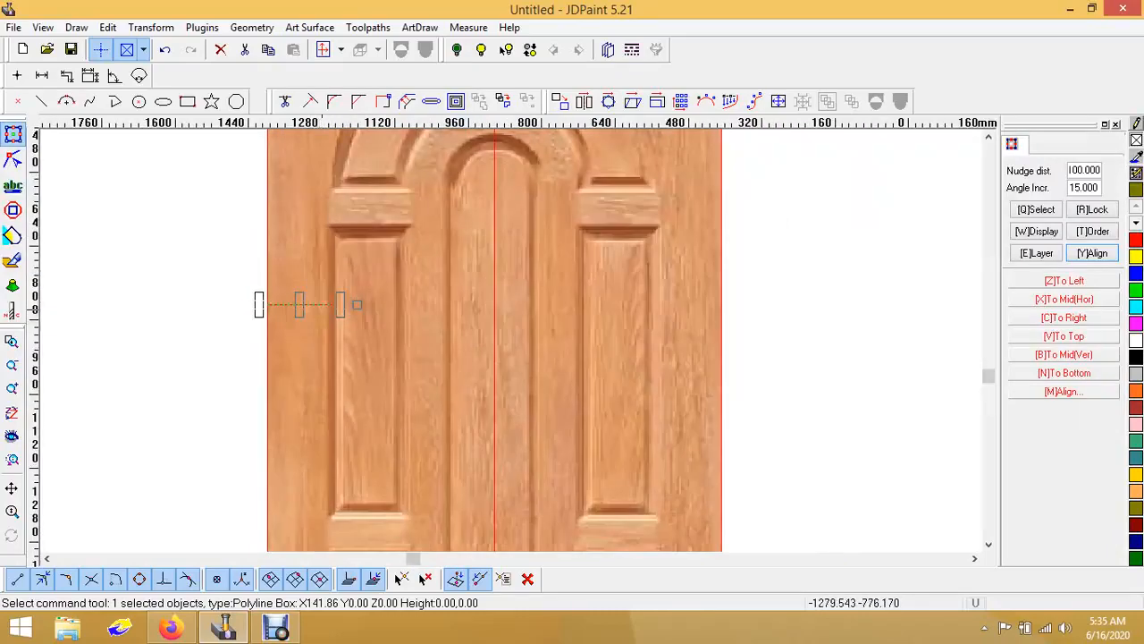
{"action": "key", "text": "Delete"}
{"action": "scroll", "coordinate": [330, 305], "scroll_direction": "down", "scroll_amount": 3}
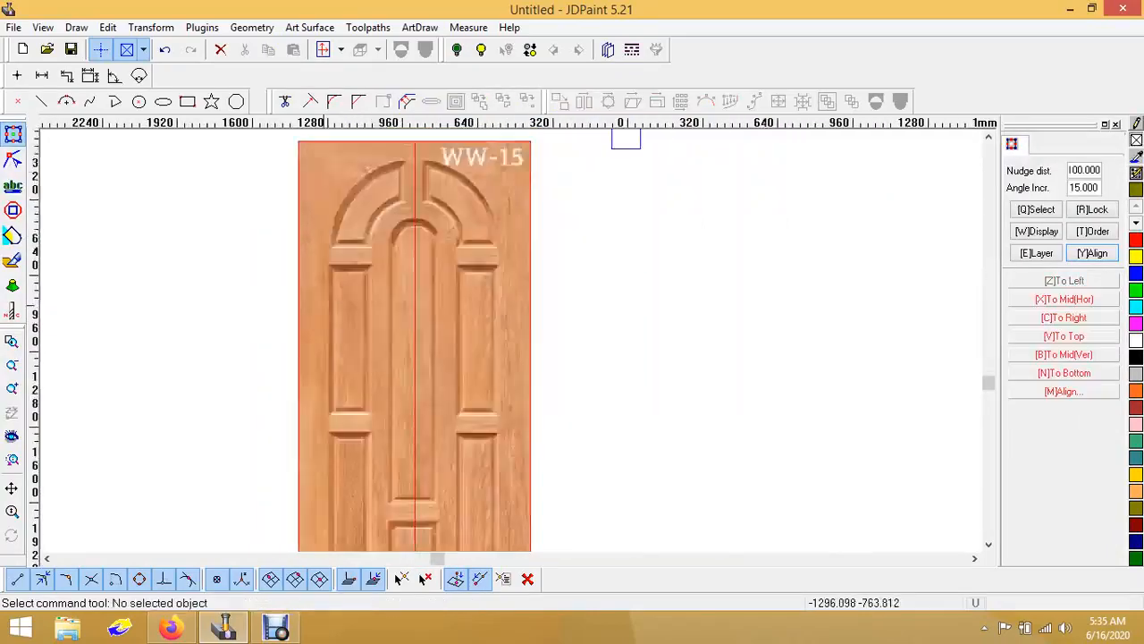
{"action": "scroll", "coordinate": [322, 312], "scroll_direction": "down", "scroll_amount": 1}
{"action": "scroll", "coordinate": [322, 313], "scroll_direction": "up", "scroll_amount": 2}
{"action": "scroll", "coordinate": [321, 313], "scroll_direction": "down", "scroll_amount": 2}
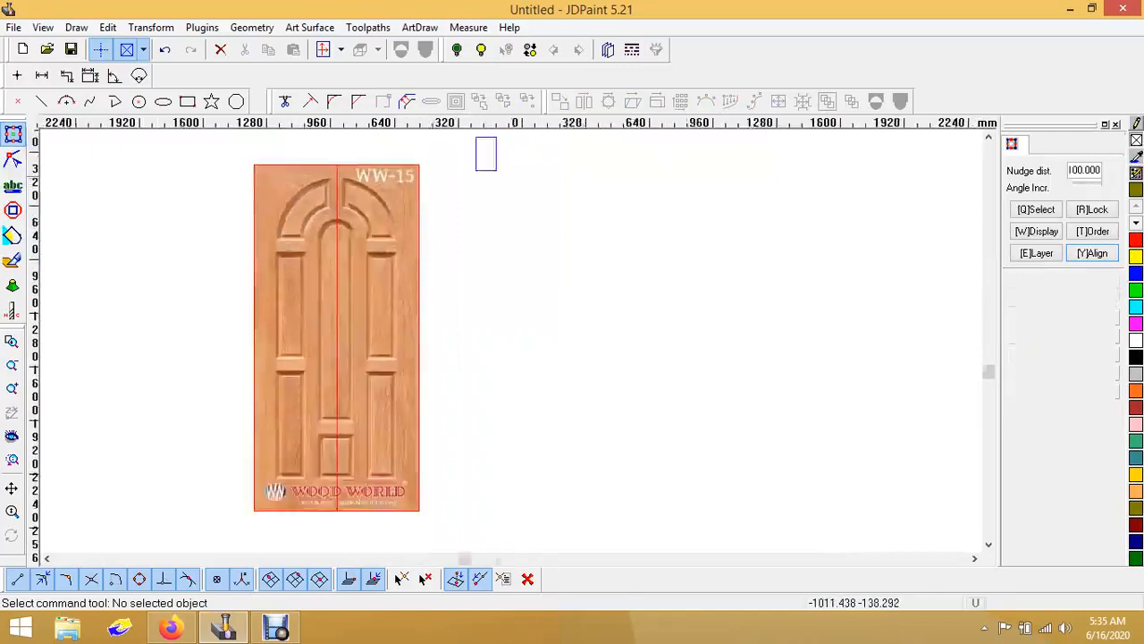
{"action": "scroll", "coordinate": [321, 177], "scroll_direction": "up", "scroll_amount": 3}
{"action": "left_click", "coordinate": [323, 155]}
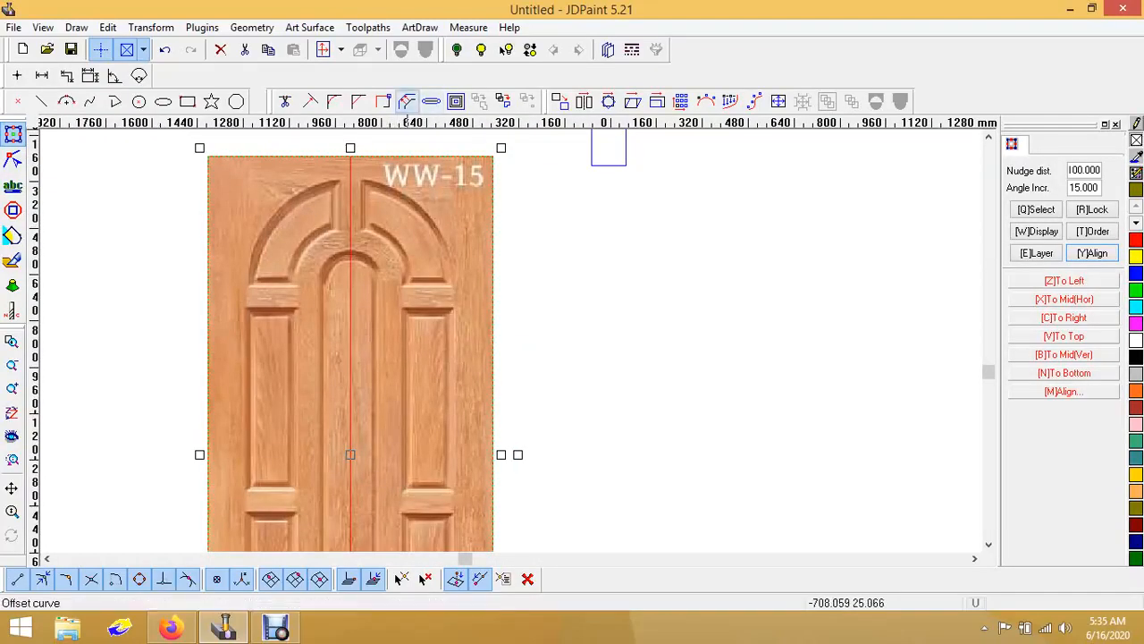
{"action": "left_click", "coordinate": [407, 101]}
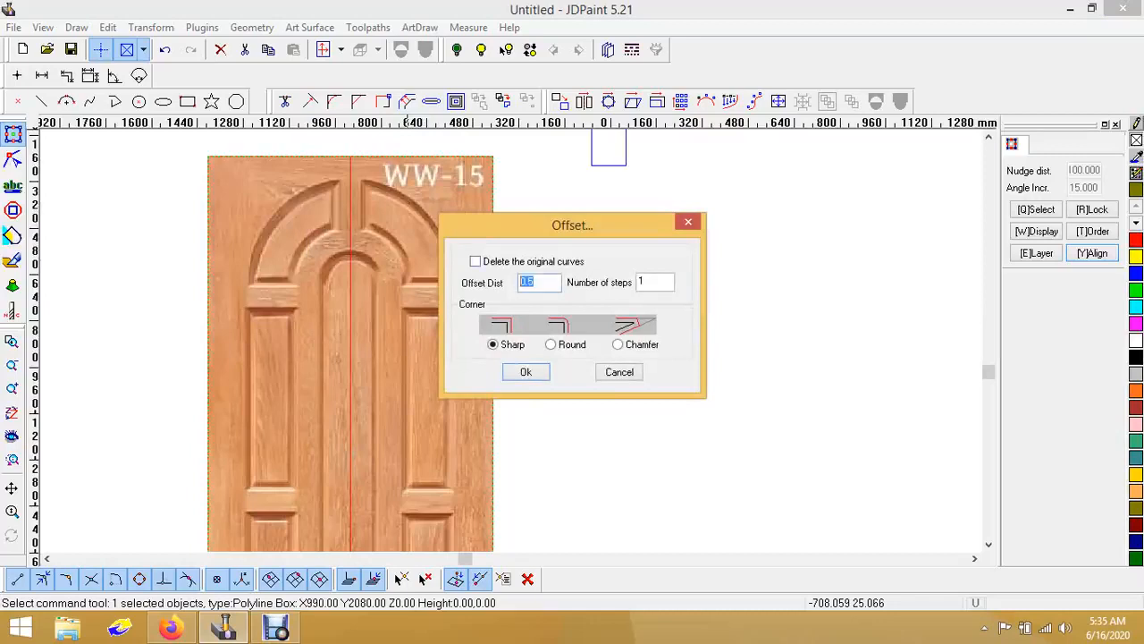
{"action": "key", "text": "Return"}
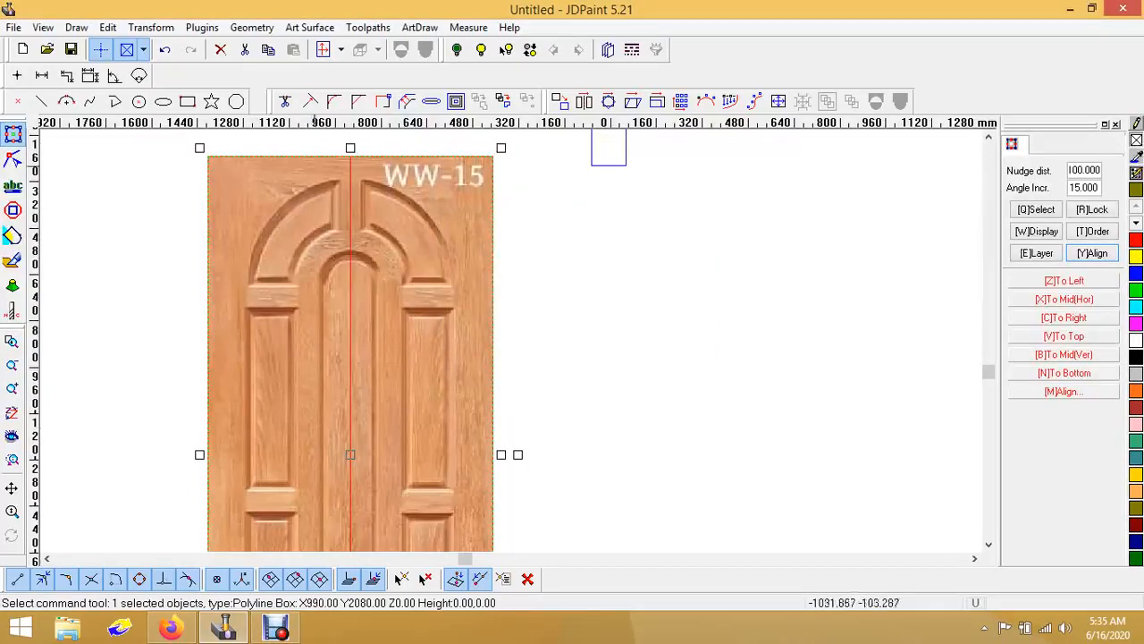
{"action": "scroll", "coordinate": [297, 148], "scroll_direction": "up", "scroll_amount": 1}
{"action": "scroll", "coordinate": [297, 149], "scroll_direction": "down", "scroll_amount": 2}
{"action": "scroll", "coordinate": [297, 148], "scroll_direction": "up", "scroll_amount": 1}
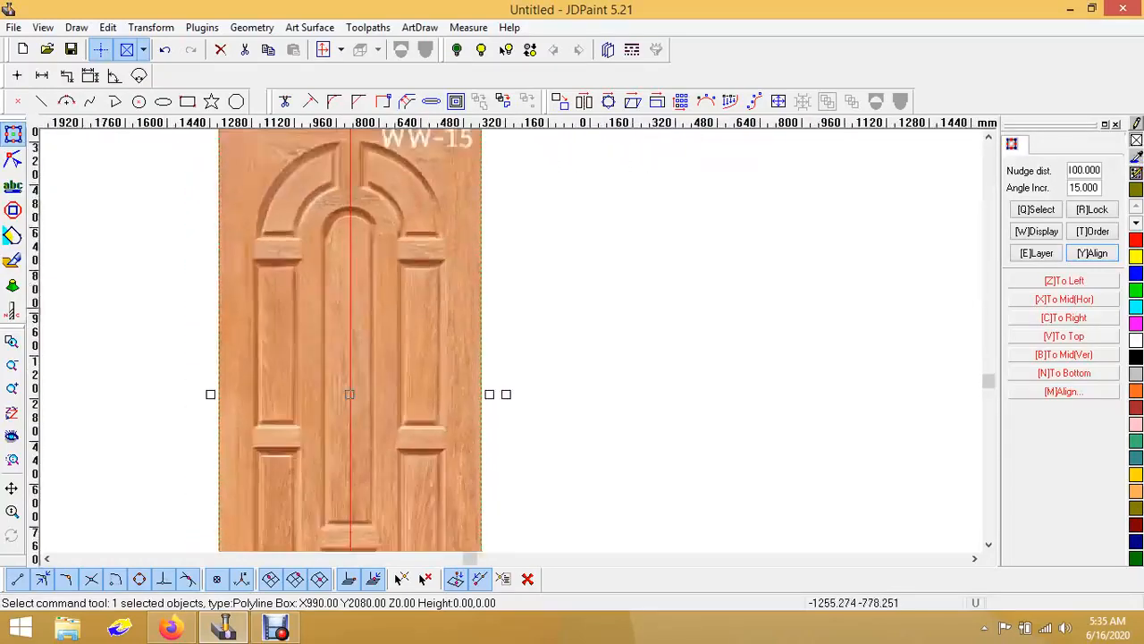
{"action": "scroll", "coordinate": [297, 148], "scroll_direction": "down", "scroll_amount": 1}
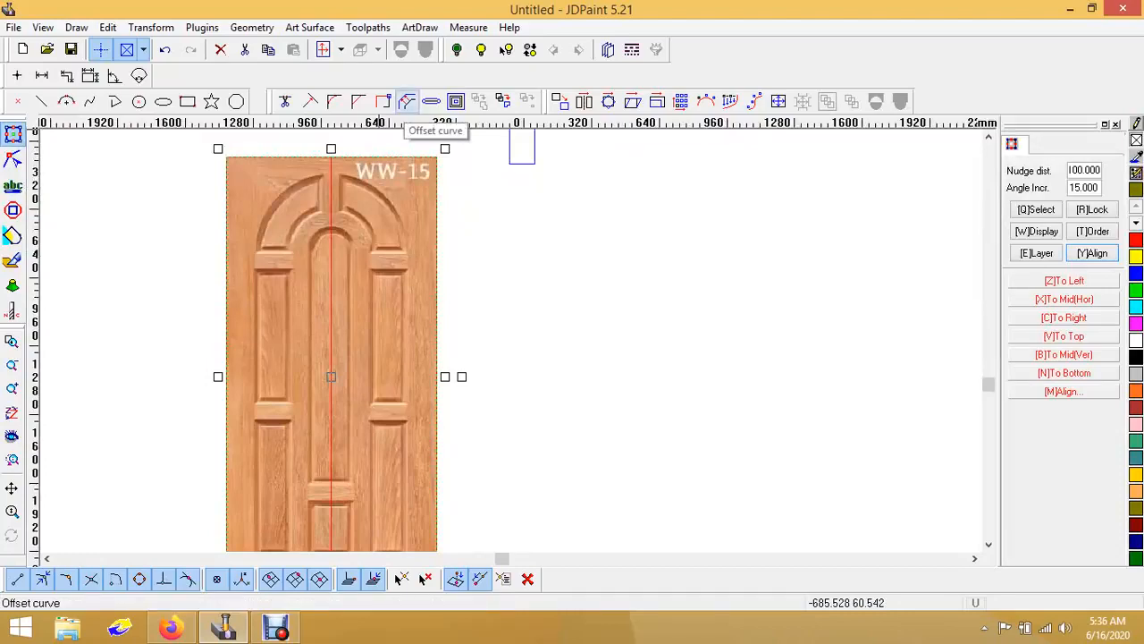
Step: Offset the outer door rectangle inward by 150 mm in one step with sharp corners, keeping the original curve
{"action": "left_click", "coordinate": [407, 101]}
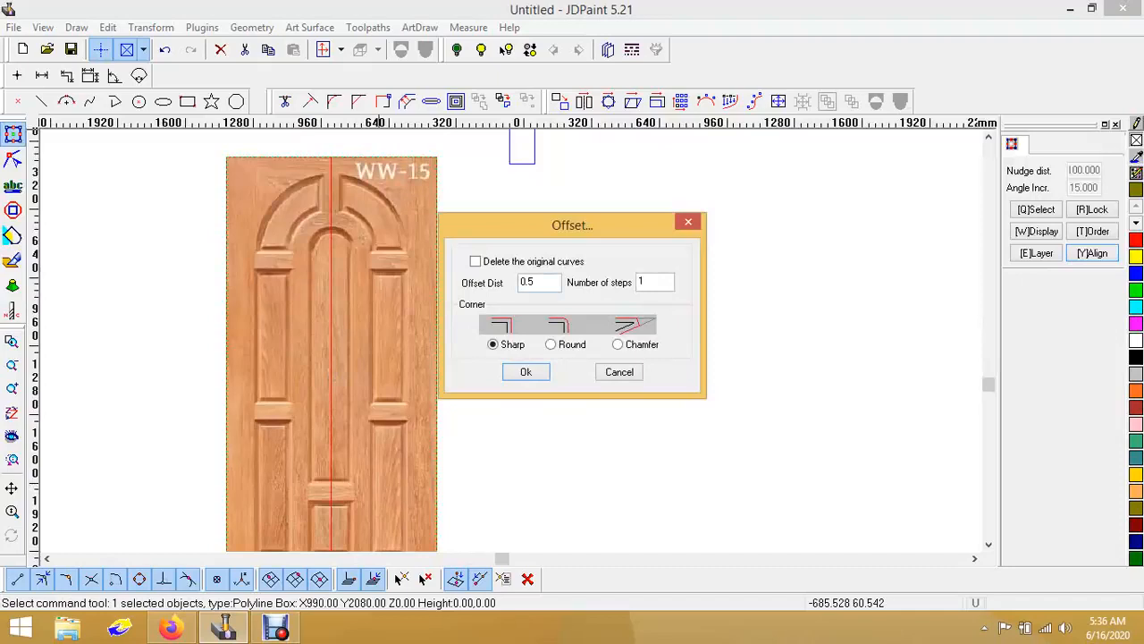
{"action": "left_click_drag", "start_coordinate": [572, 225], "coordinate": [595, 230]}
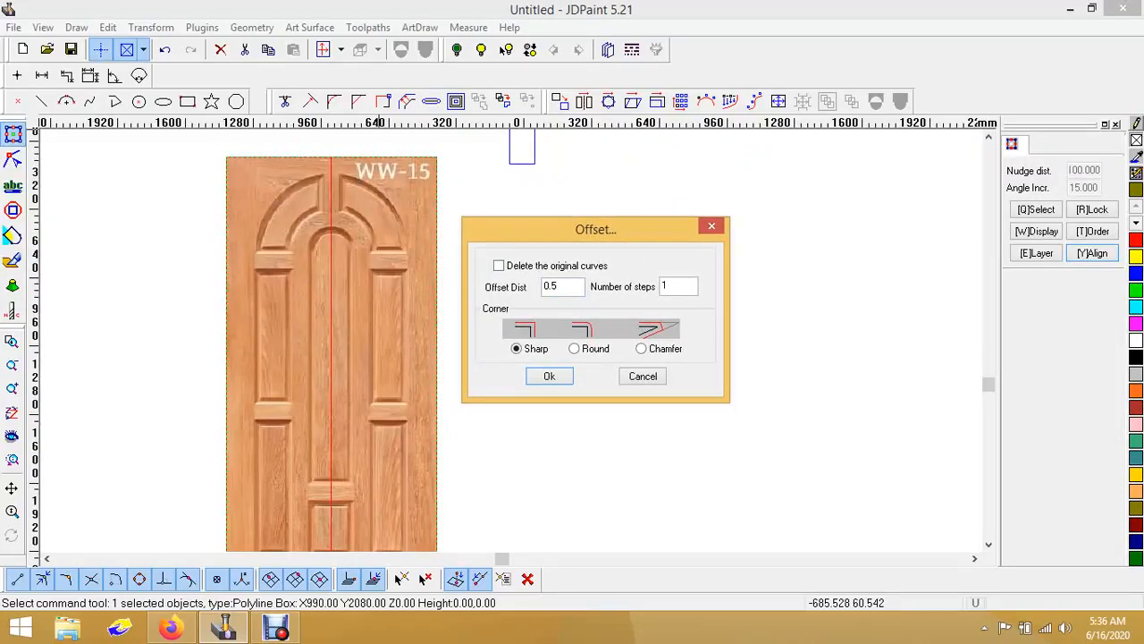
{"action": "double_click", "coordinate": [552, 286]}
{"action": "type", "text": "150"}
{"action": "key", "text": "Return"}
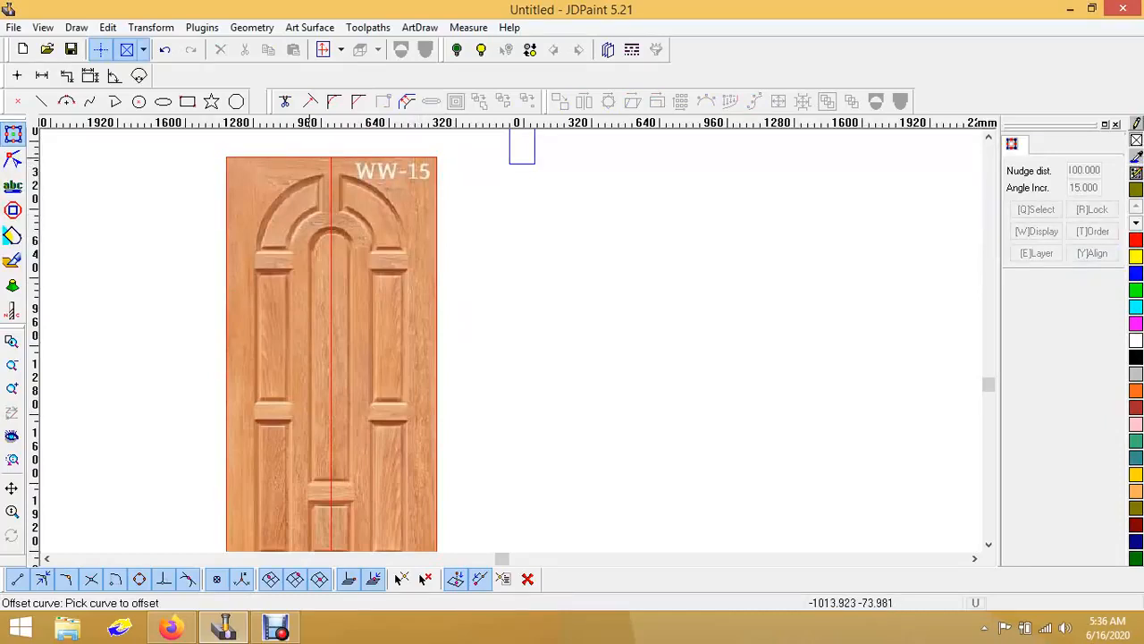
{"action": "left_click", "coordinate": [306, 157]}
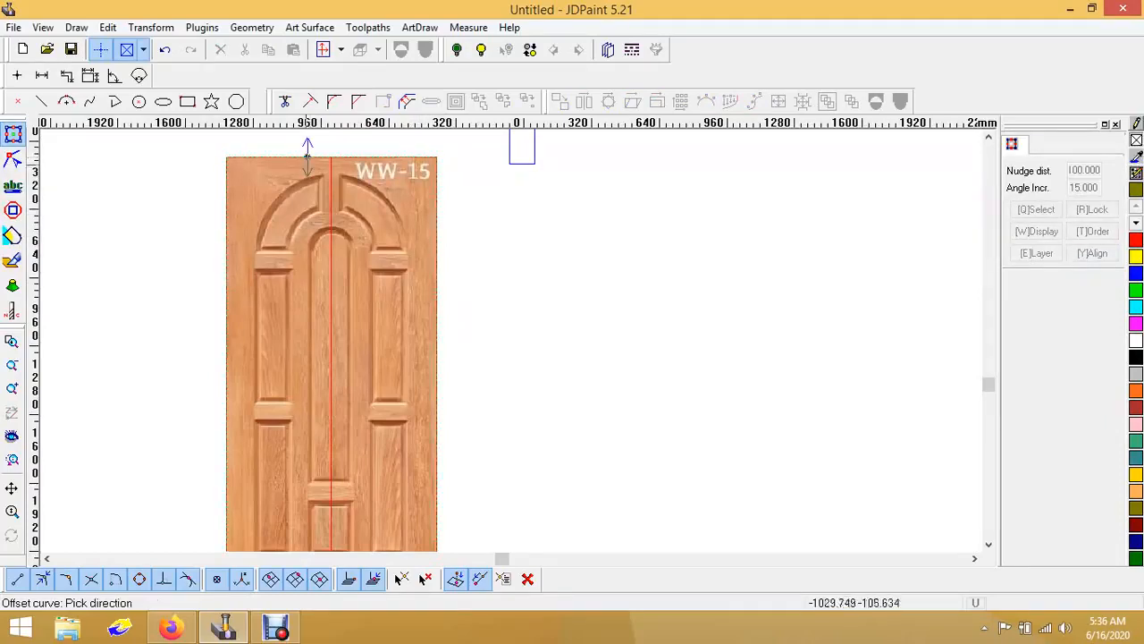
{"action": "scroll", "coordinate": [306, 152], "scroll_direction": "down", "scroll_amount": 1}
{"action": "scroll", "coordinate": [306, 152], "scroll_direction": "up", "scroll_amount": 4}
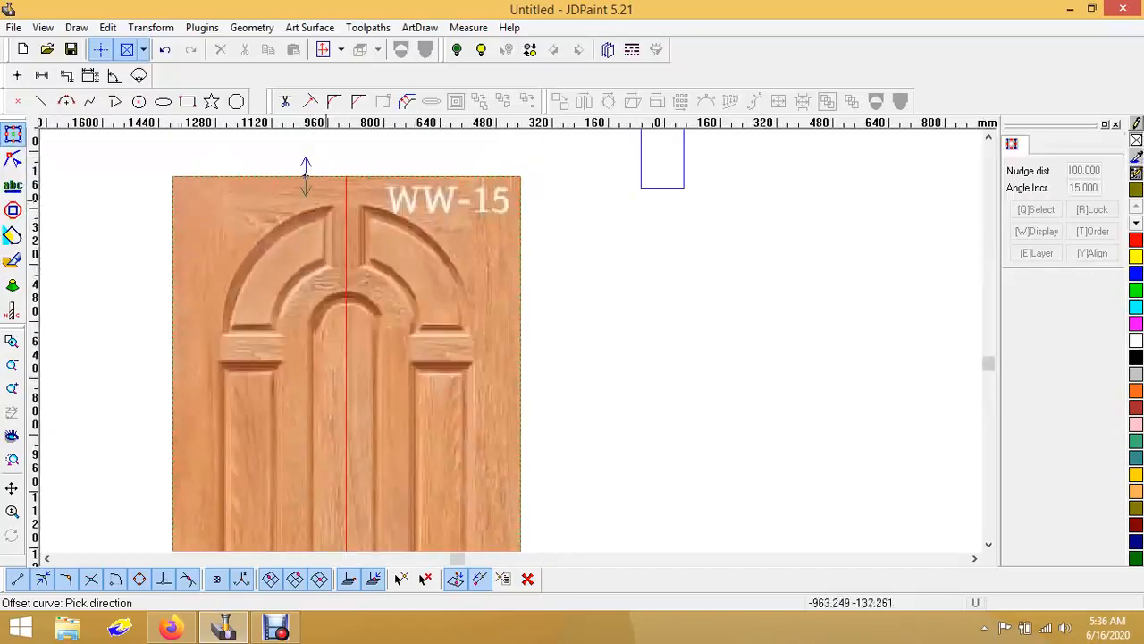
{"action": "left_click", "coordinate": [306, 178]}
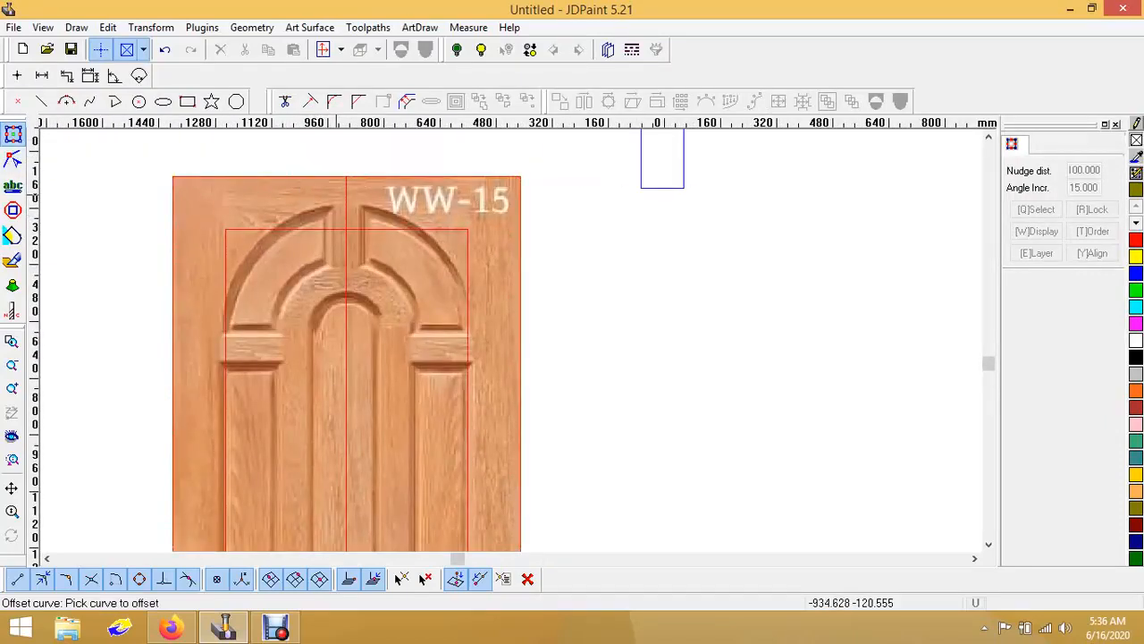
{"action": "key", "text": "Escape"}
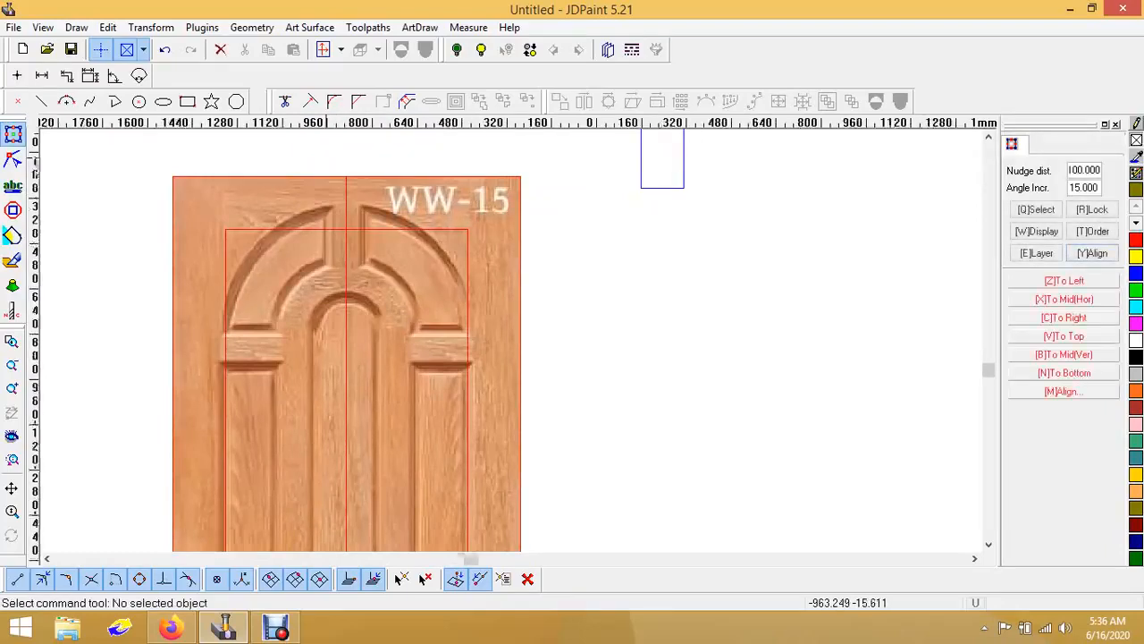
Step: Select the inner offset rectangle and compare its edges with the arch and side panels in the door image
{"action": "scroll", "coordinate": [324, 158], "scroll_direction": "down", "scroll_amount": 2}
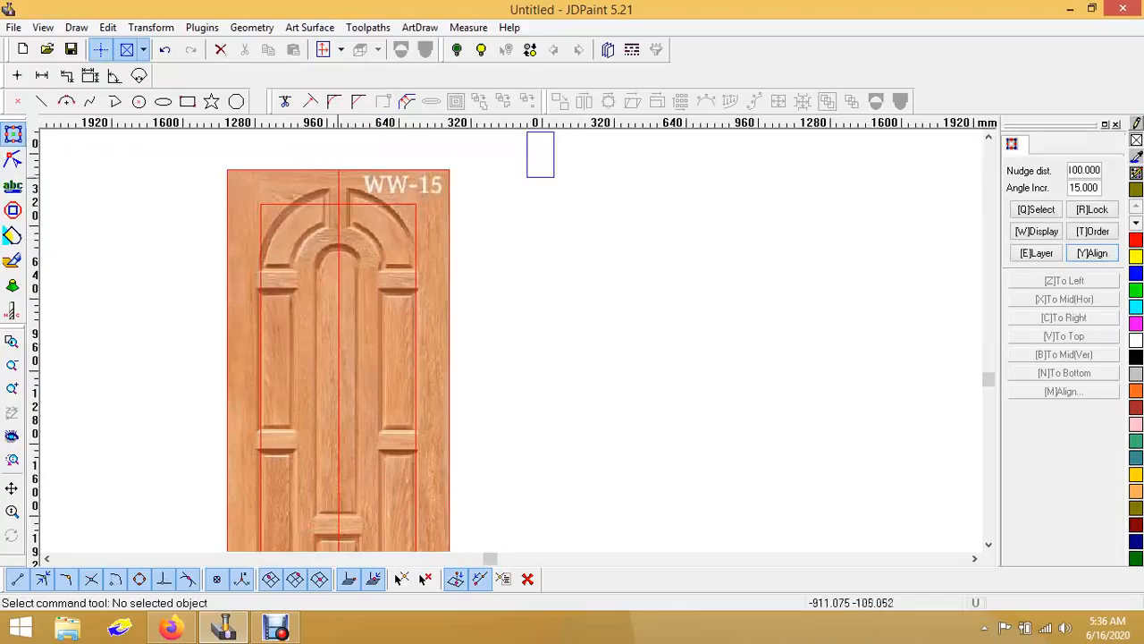
{"action": "scroll", "coordinate": [320, 195], "scroll_direction": "up", "scroll_amount": 2}
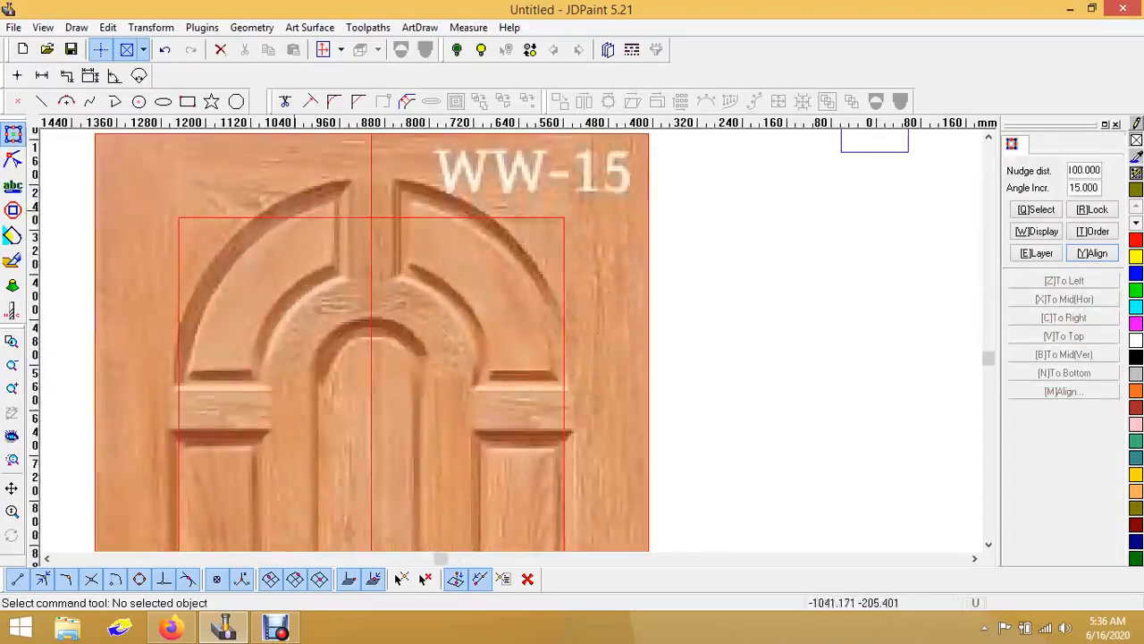
{"action": "scroll", "coordinate": [334, 184], "scroll_direction": "down", "scroll_amount": 1}
{"action": "left_click", "coordinate": [333, 198]}
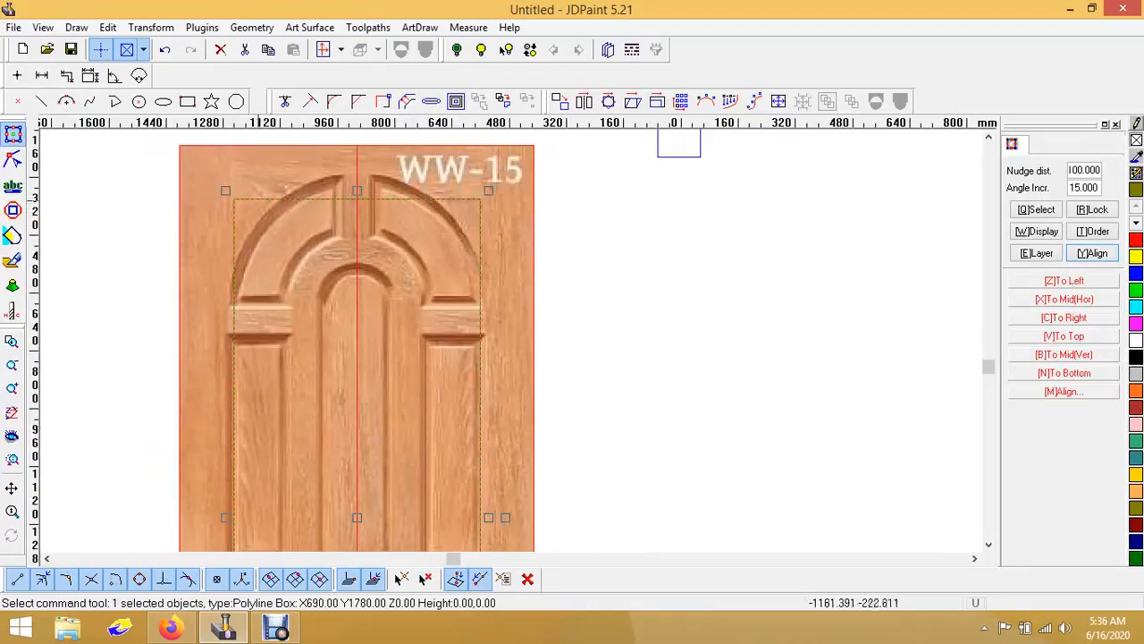
{"action": "scroll", "coordinate": [287, 145], "scroll_direction": "down", "scroll_amount": 4}
{"action": "scroll", "coordinate": [283, 221], "scroll_direction": "up", "scroll_amount": 5}
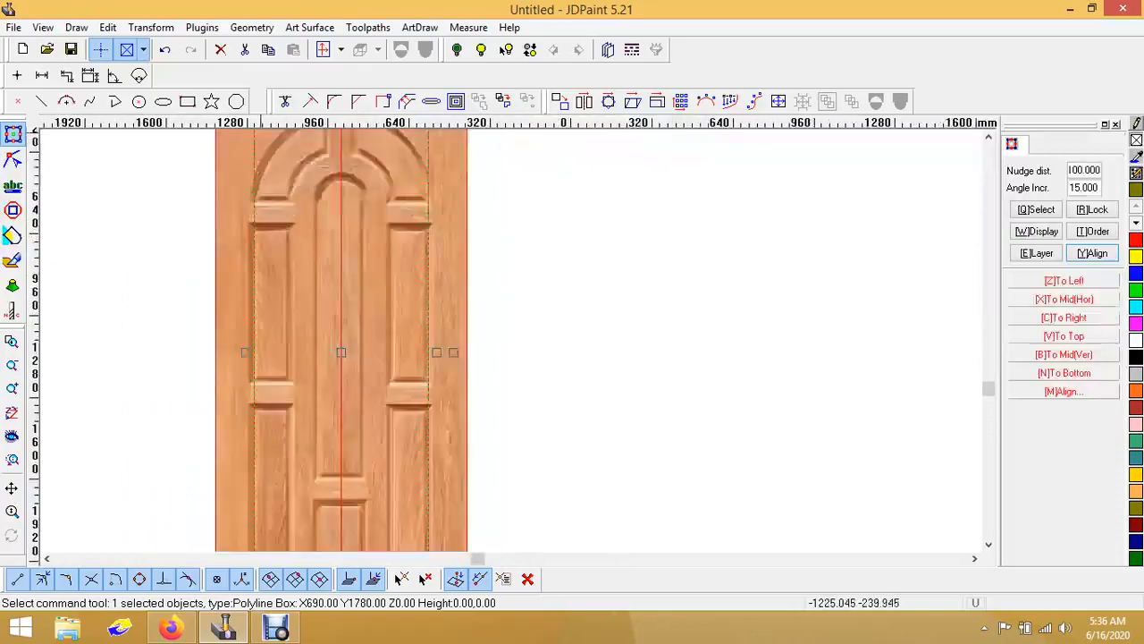
{"action": "scroll", "coordinate": [485, 143], "scroll_direction": "down", "scroll_amount": 3}
{"action": "scroll", "coordinate": [561, 144], "scroll_direction": "up", "scroll_amount": 4}
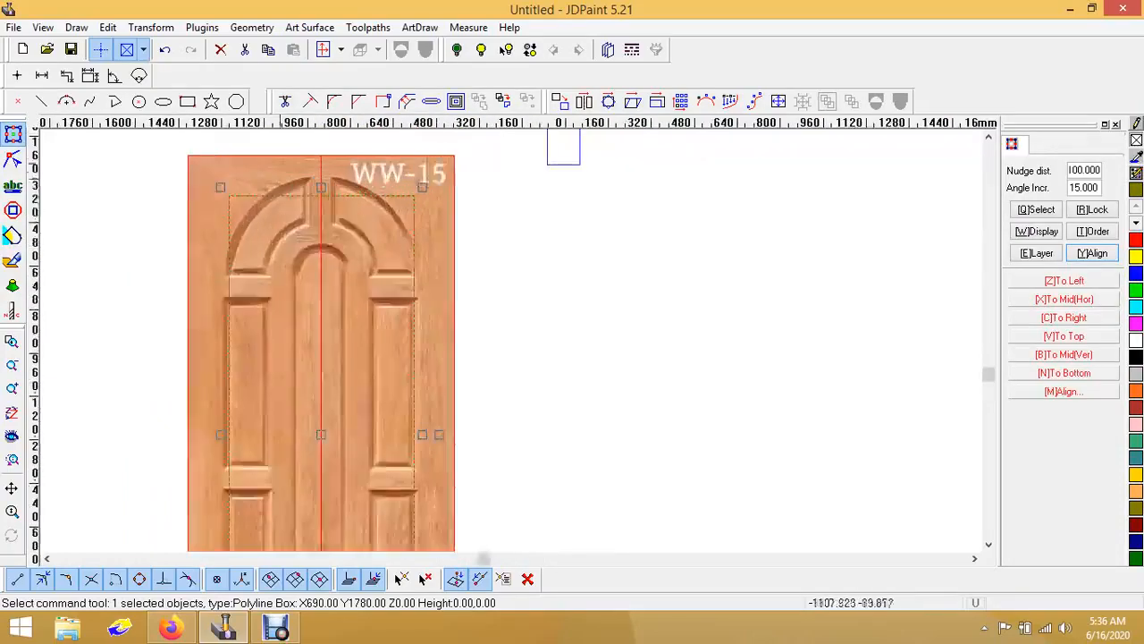
{"action": "scroll", "coordinate": [204, 204], "scroll_direction": "up", "scroll_amount": 2}
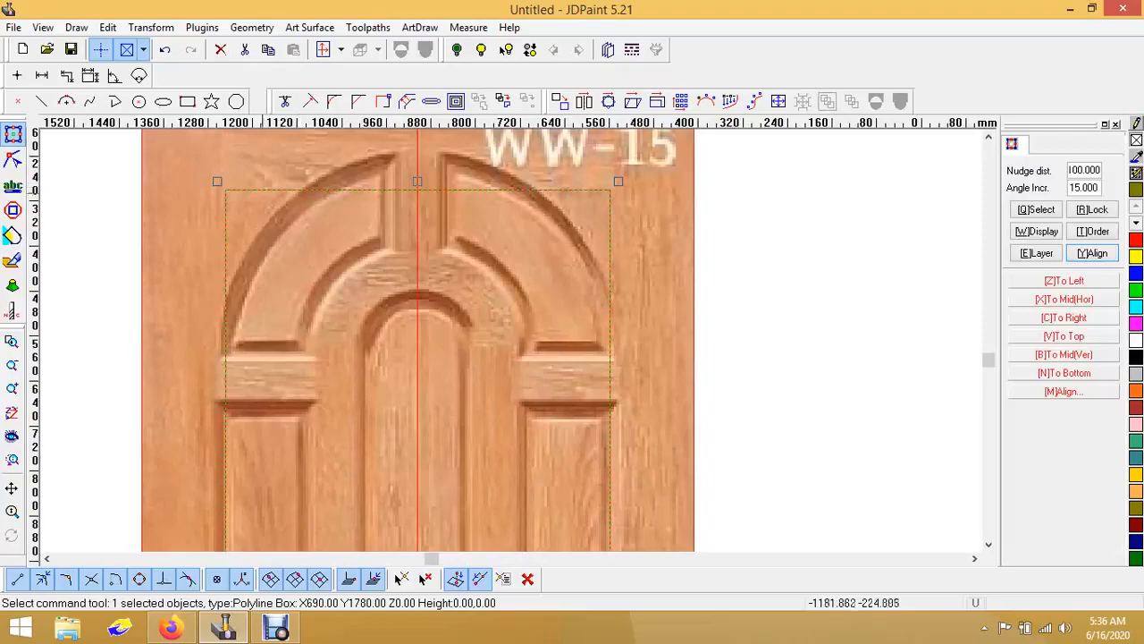
{"action": "scroll", "coordinate": [202, 205], "scroll_direction": "down", "scroll_amount": 1}
{"action": "scroll", "coordinate": [314, 214], "scroll_direction": "up", "scroll_amount": 1}
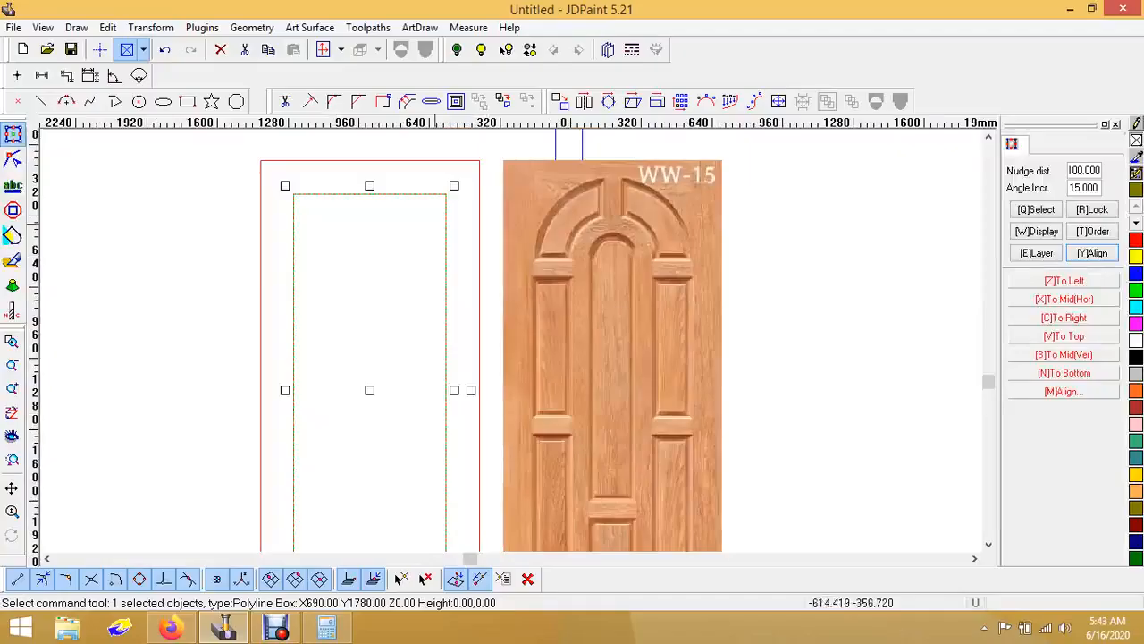
Step: Divide the inner offset rectangle at its four corners with Point divide so each side becomes a separate line
{"action": "scroll", "coordinate": [360, 170], "scroll_direction": "up", "scroll_amount": 2}
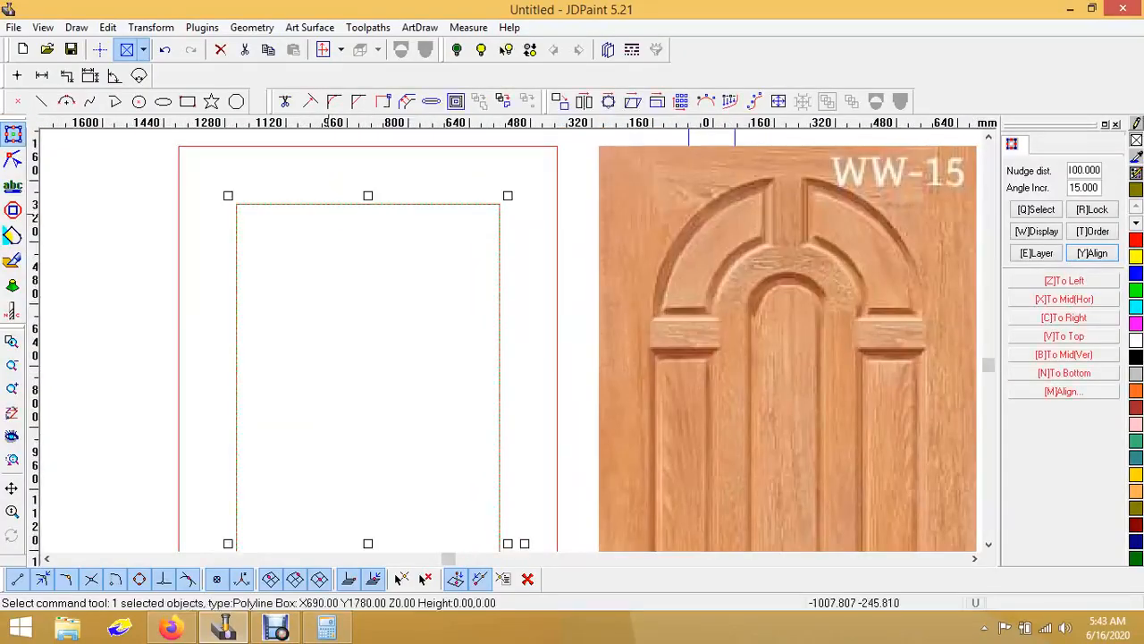
{"action": "scroll", "coordinate": [312, 215], "scroll_direction": "down", "scroll_amount": 1}
{"action": "scroll", "coordinate": [322, 214], "scroll_direction": "up", "scroll_amount": 2}
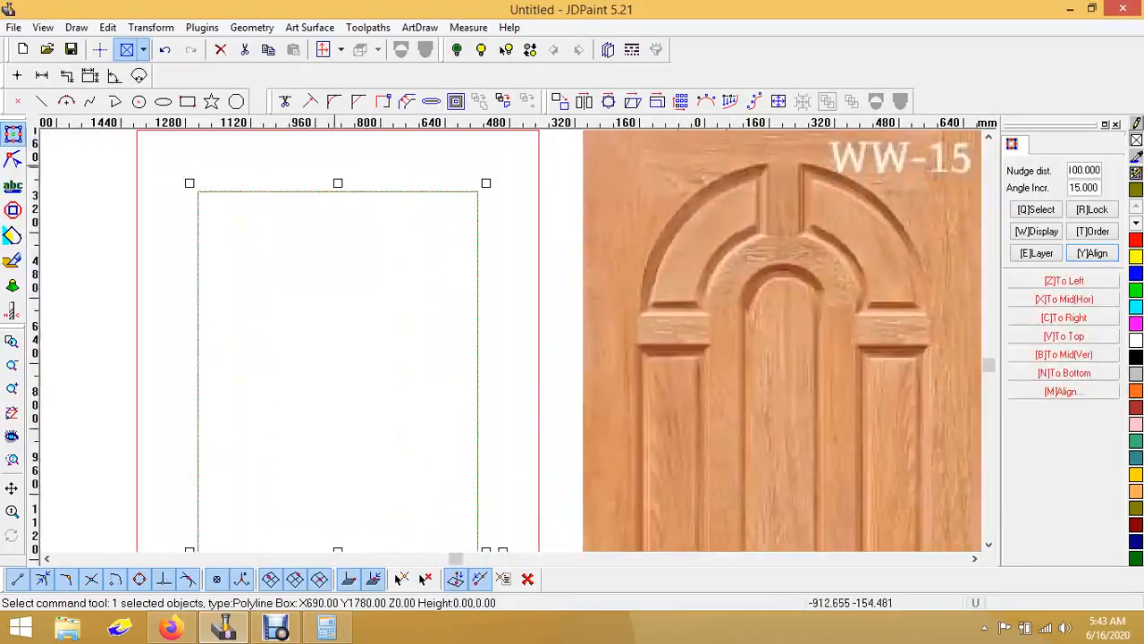
{"action": "left_click", "coordinate": [107, 26]}
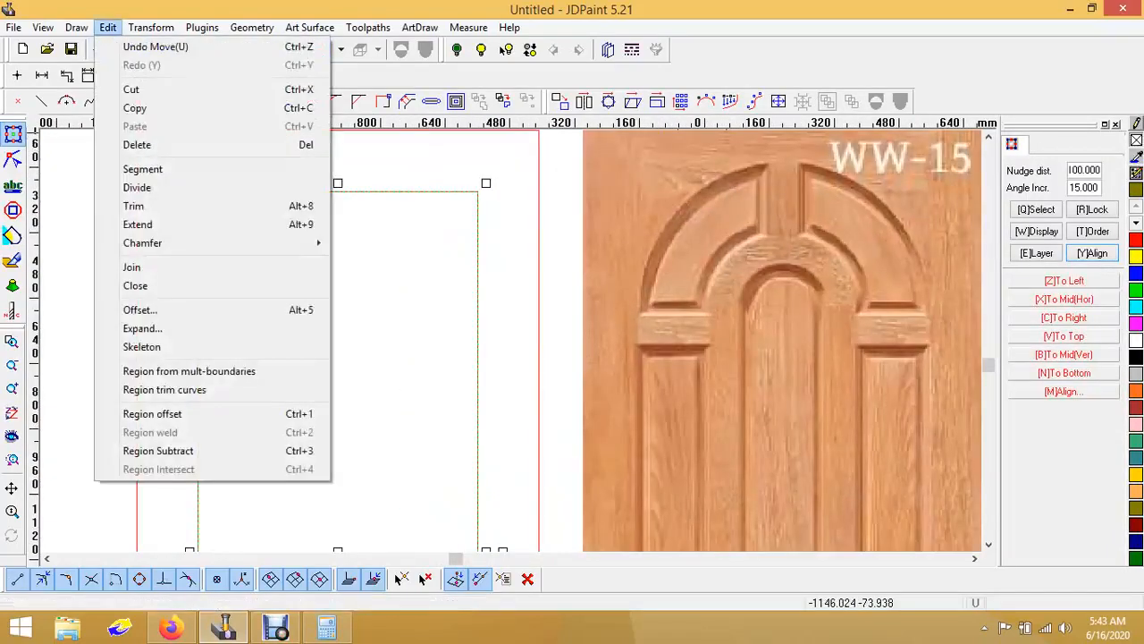
{"action": "left_click", "coordinate": [136, 187]}
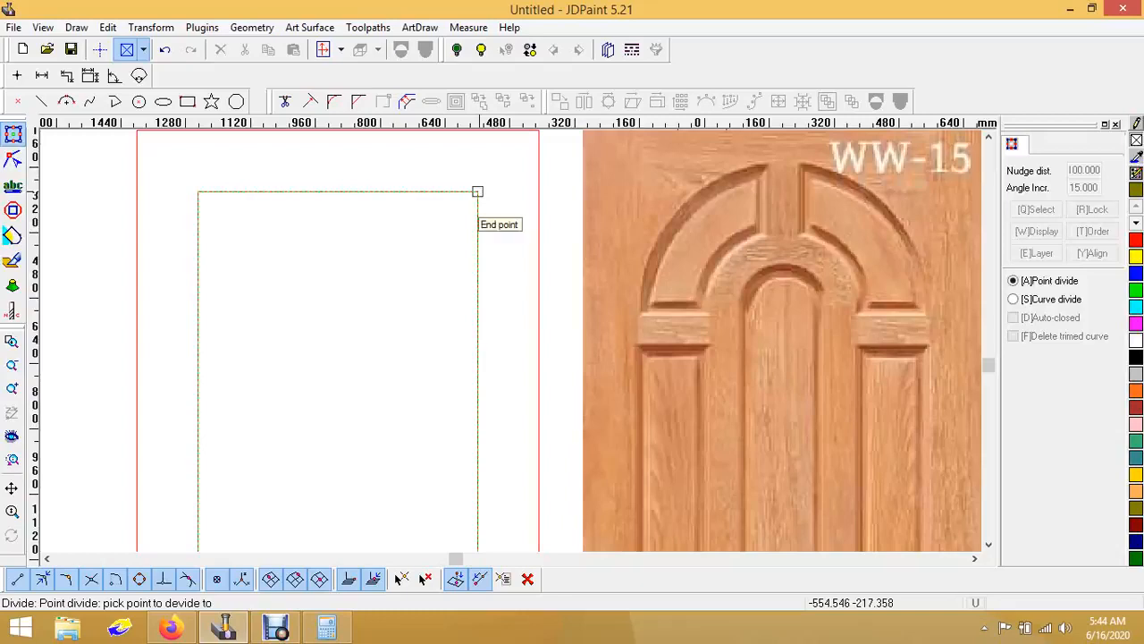
{"action": "left_click", "coordinate": [477, 191]}
{"action": "left_click", "coordinate": [197, 192]}
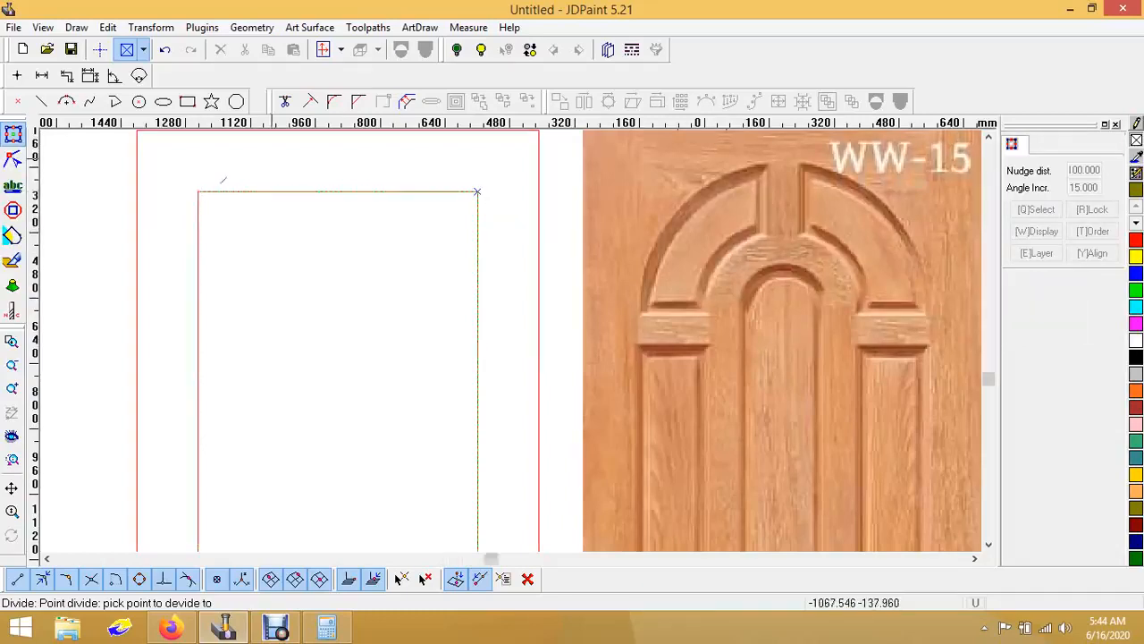
{"action": "scroll", "coordinate": [268, 161], "scroll_direction": "down", "scroll_amount": 1}
{"action": "left_click", "coordinate": [233, 544]}
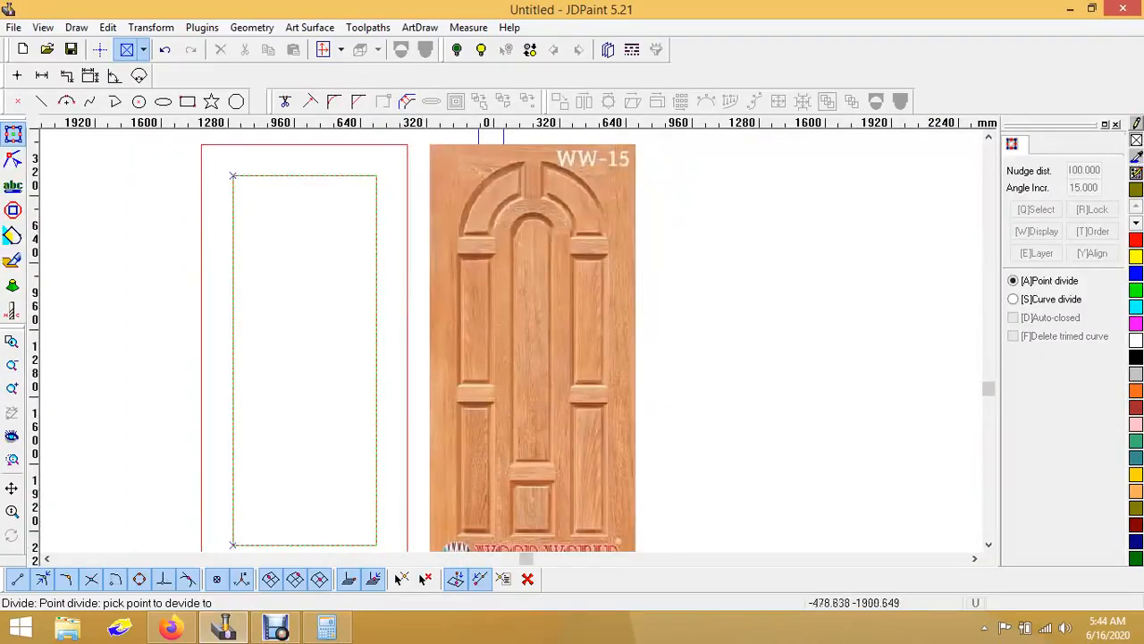
{"action": "left_click", "coordinate": [377, 545]}
{"action": "right_click", "coordinate": [351, 402]}
Step: Draw a vertical centre line inside the inner rectangle from its top edge midpoint to its bottom edge midpoint
{"action": "scroll", "coordinate": [299, 190], "scroll_direction": "down", "scroll_amount": 1}
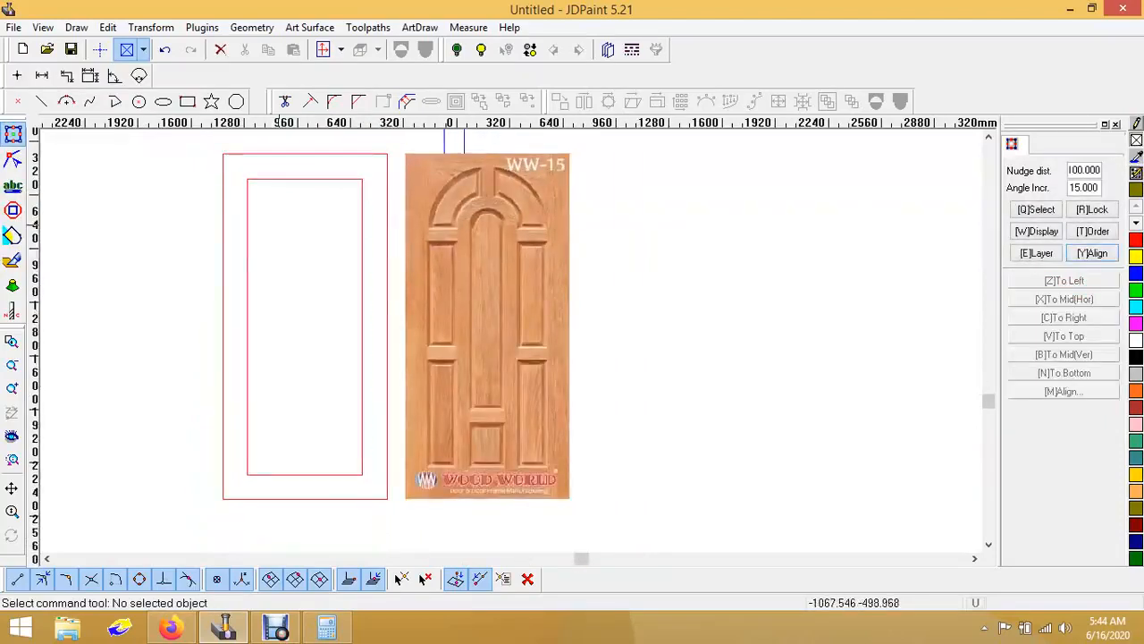
{"action": "scroll", "coordinate": [305, 189], "scroll_direction": "up", "scroll_amount": 2}
{"action": "left_click", "coordinate": [302, 175]}
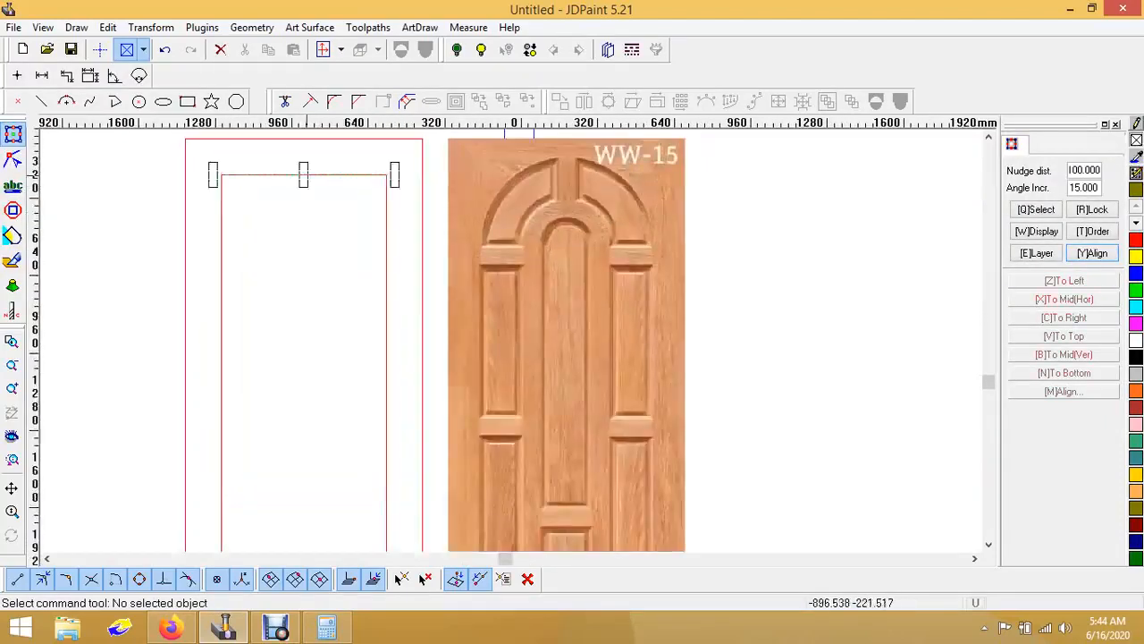
{"action": "left_click", "coordinate": [42, 101]}
{"action": "scroll", "coordinate": [234, 153], "scroll_direction": "down", "scroll_amount": 2}
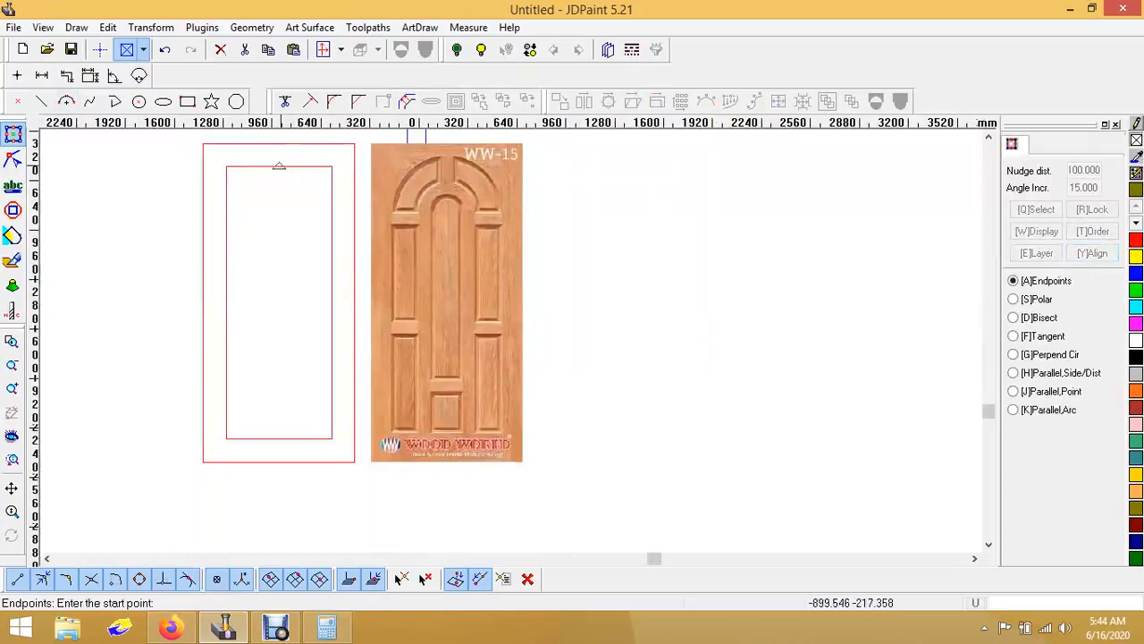
{"action": "left_click", "coordinate": [279, 167]}
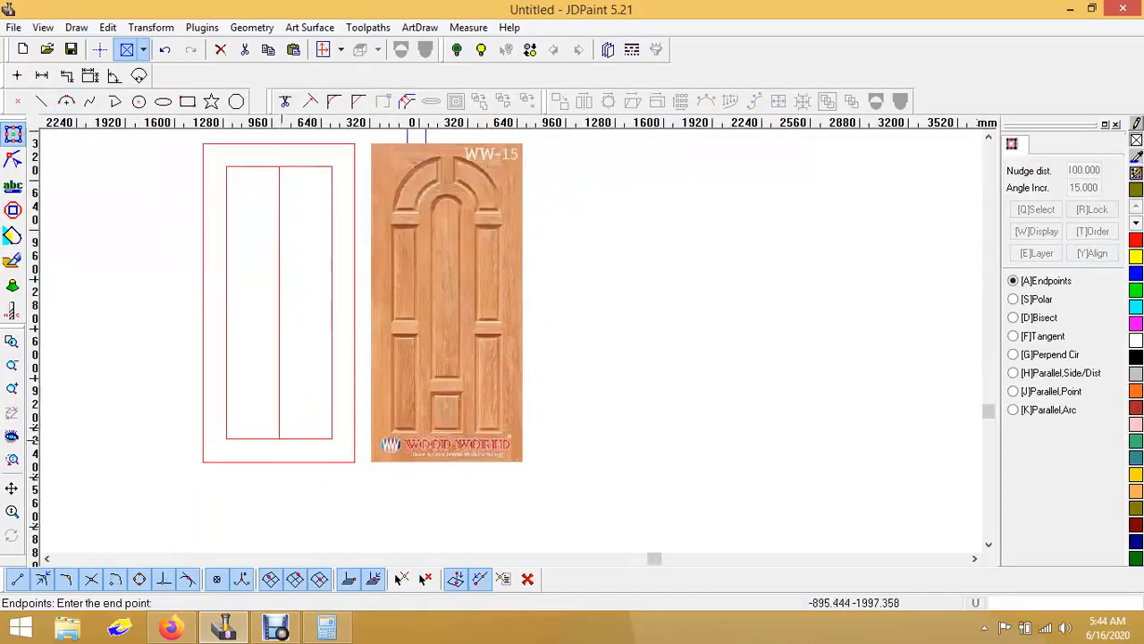
{"action": "left_click", "coordinate": [279, 438]}
{"action": "scroll", "coordinate": [263, 173], "scroll_direction": "up", "scroll_amount": 2}
{"action": "left_click", "coordinate": [281, 219]}
Step: Measure the distance along the inner rectangle's top edge from the centre line to the upper-left corner
{"action": "scroll", "coordinate": [251, 152], "scroll_direction": "up", "scroll_amount": 2}
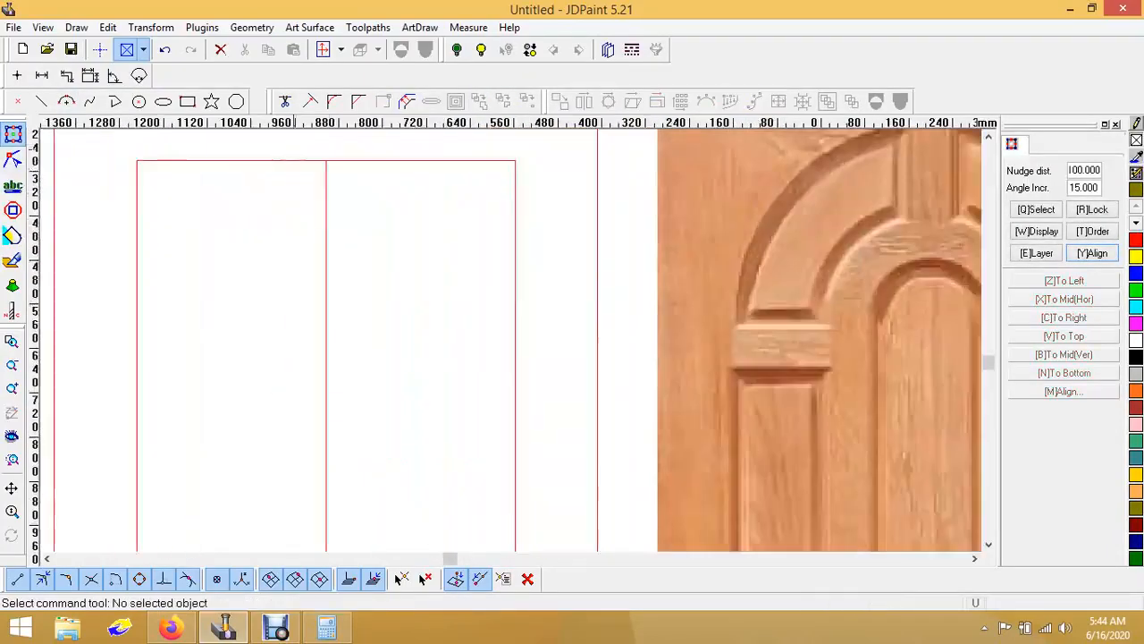
{"action": "scroll", "coordinate": [328, 216], "scroll_direction": "down", "scroll_amount": 2}
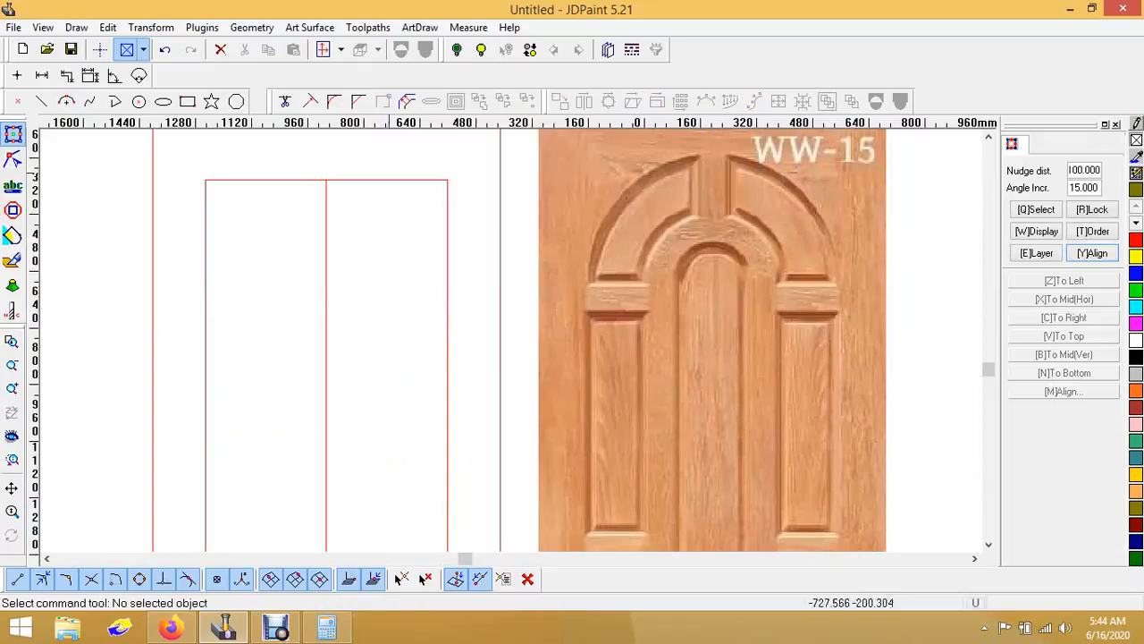
{"action": "left_click", "coordinate": [386, 178]}
{"action": "scroll", "coordinate": [305, 167], "scroll_direction": "up", "scroll_amount": 2}
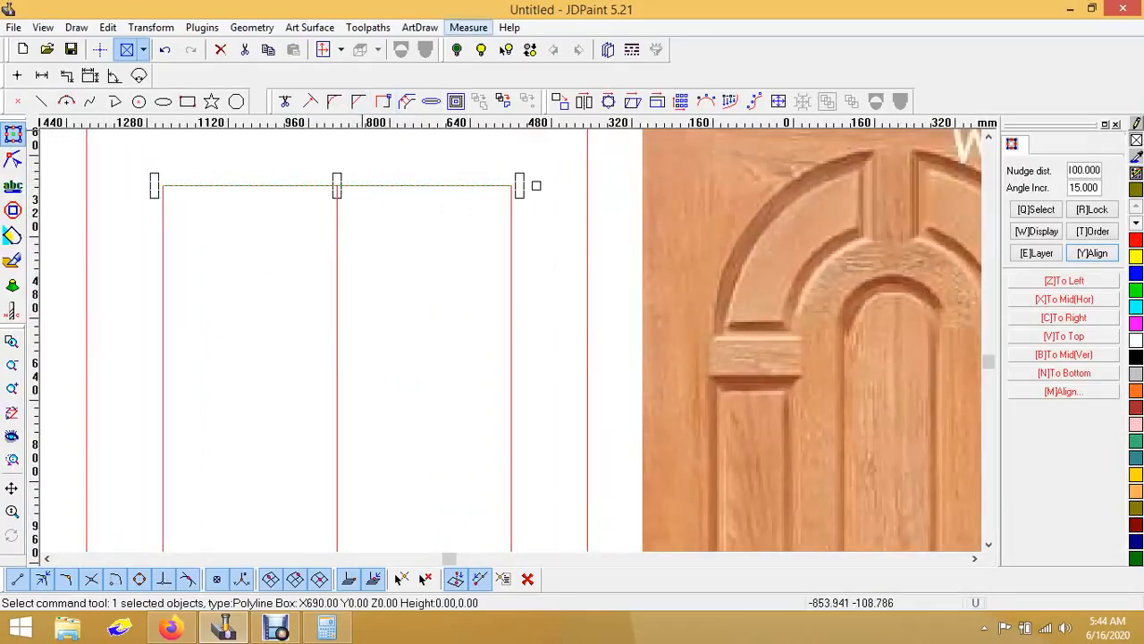
{"action": "left_click", "coordinate": [469, 27]}
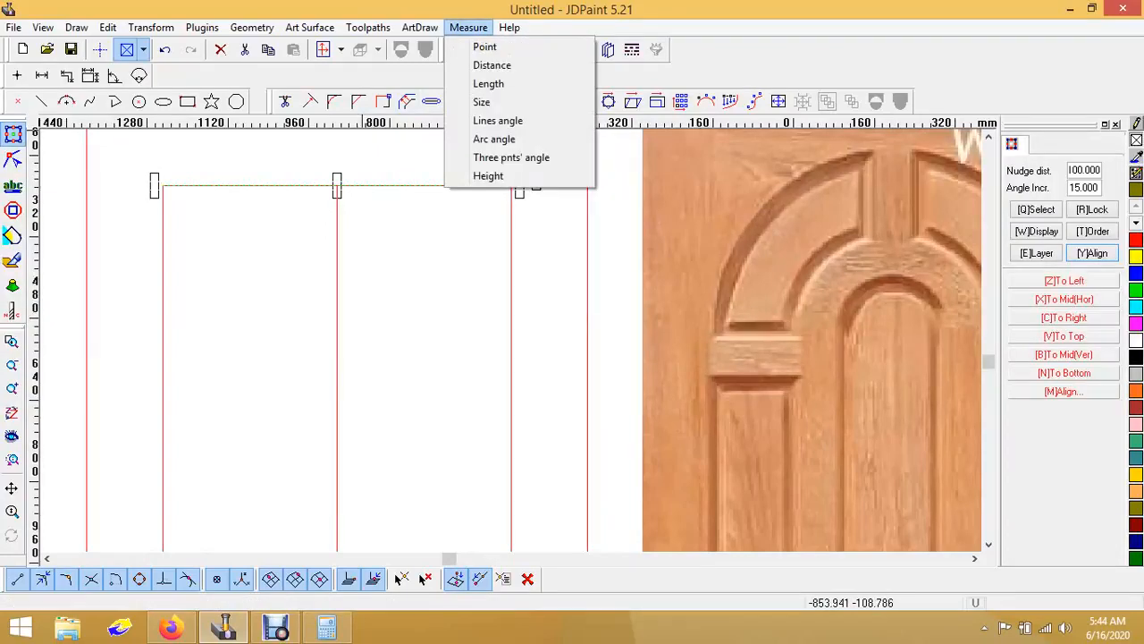
{"action": "left_click", "coordinate": [468, 27]}
{"action": "left_click", "coordinate": [469, 26]}
{"action": "left_click", "coordinate": [492, 65]}
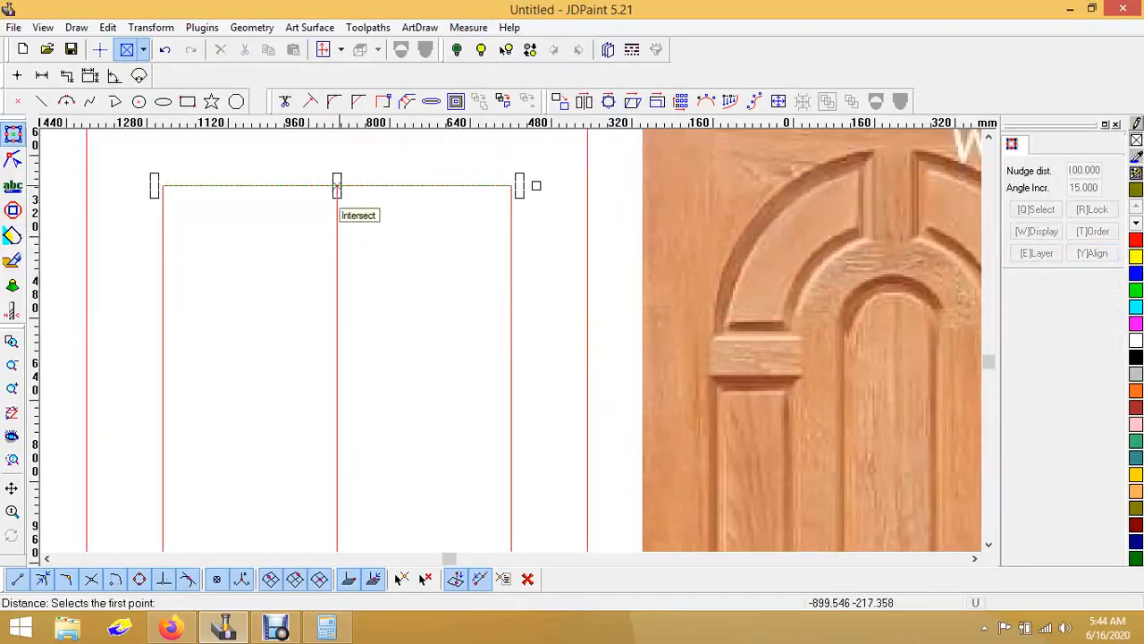
{"action": "left_click", "coordinate": [337, 186]}
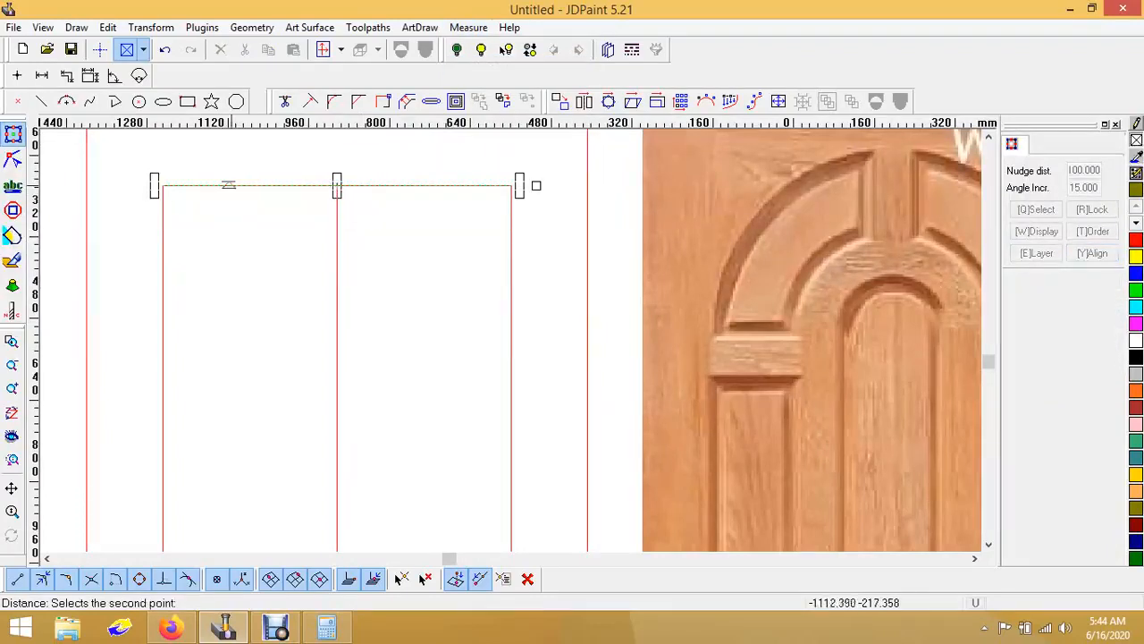
{"action": "left_click", "coordinate": [163, 186]}
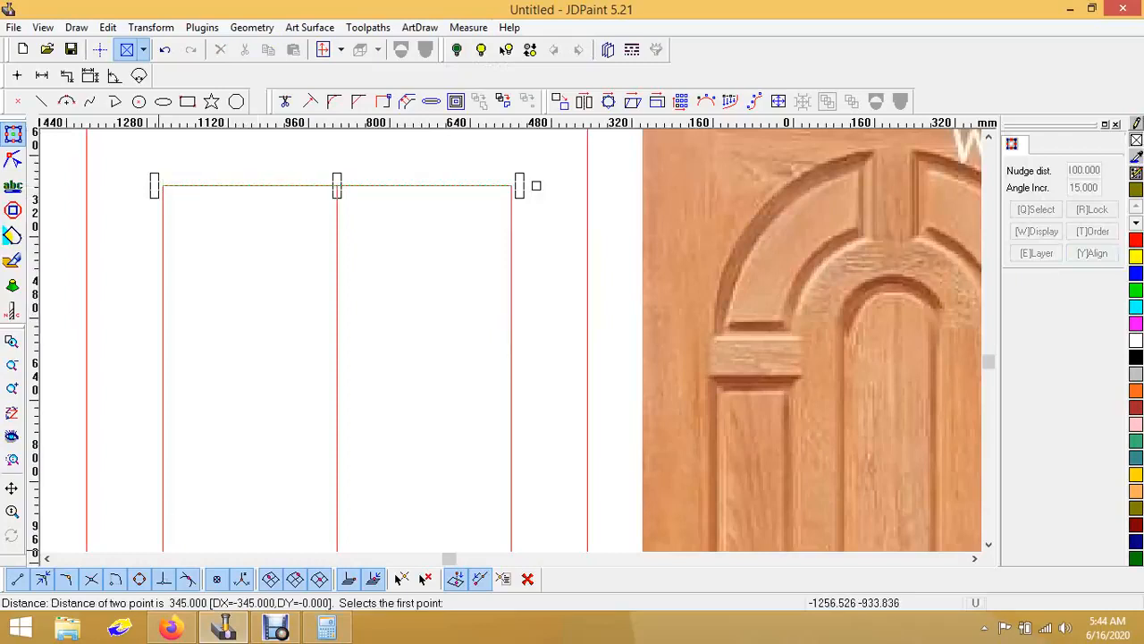
{"action": "right_click", "coordinate": [336, 299]}
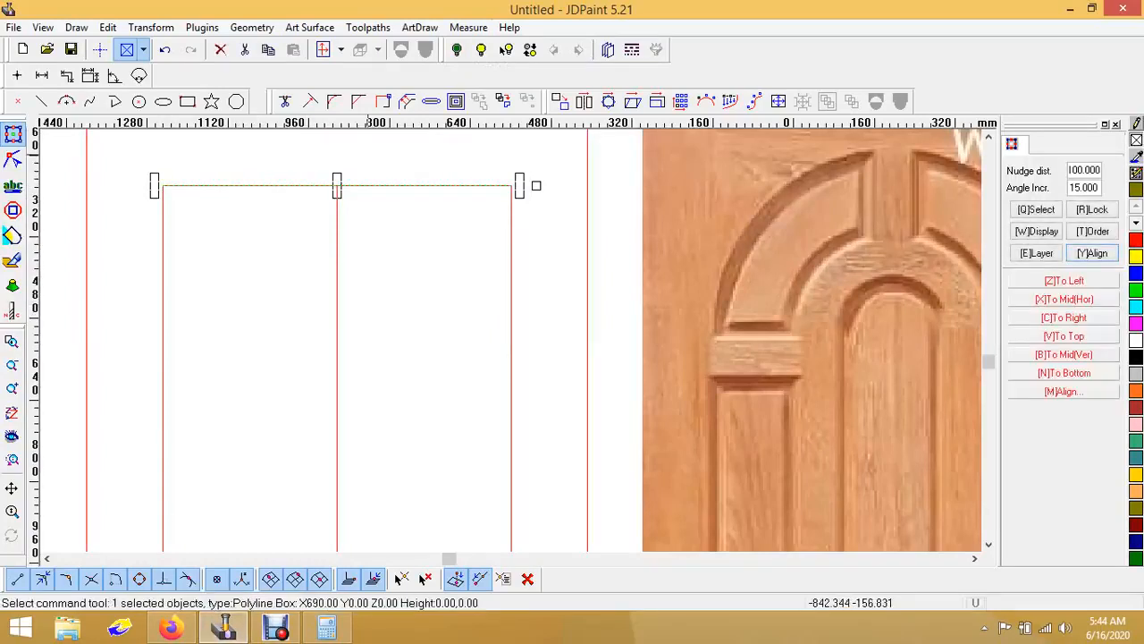
Step: Offset the inner rectangle's top edge downward by 345 mm in one step with sharp corners, keeping the original curve
{"action": "left_click", "coordinate": [407, 102]}
{"action": "type", "text": "345"}
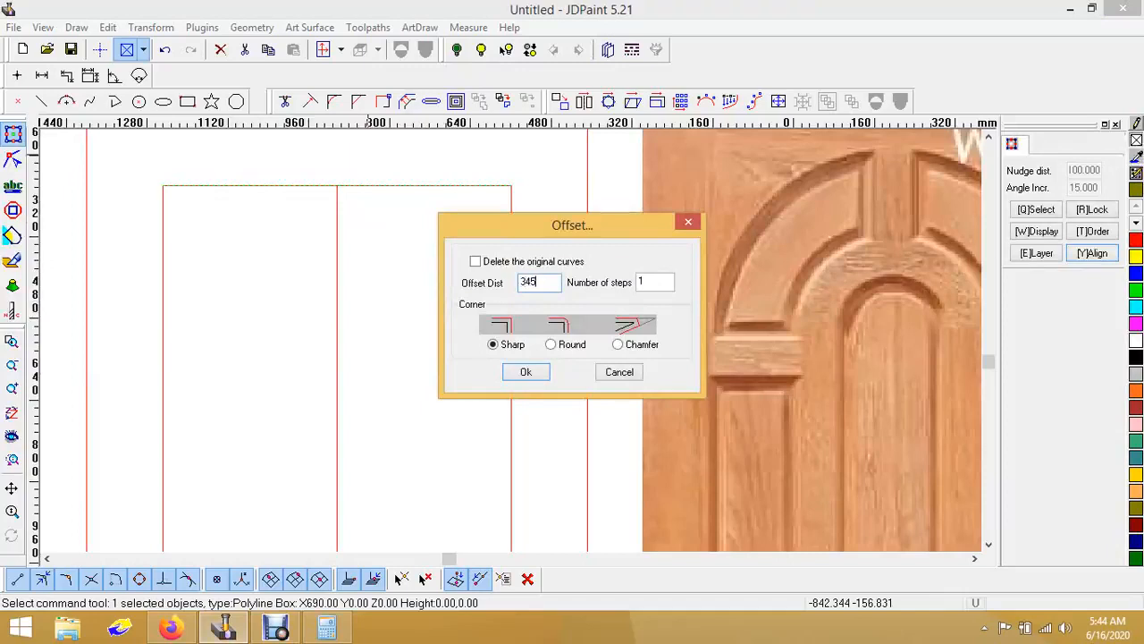
{"action": "key", "text": "Return"}
{"action": "left_click", "coordinate": [408, 185]}
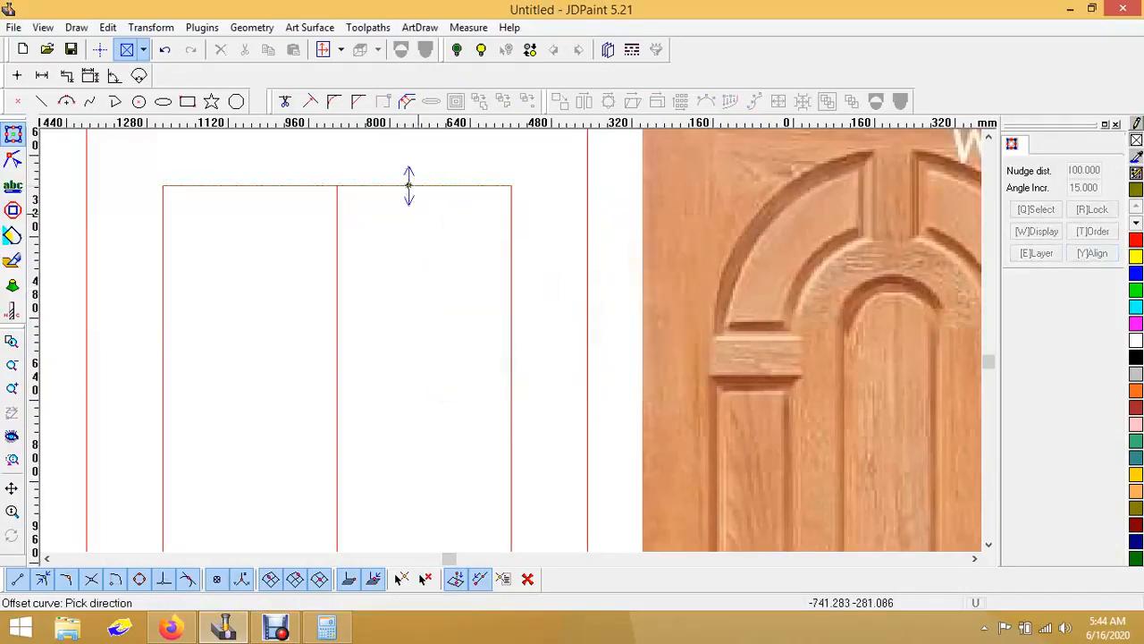
{"action": "left_click", "coordinate": [418, 218]}
{"action": "right_click", "coordinate": [375, 189]}
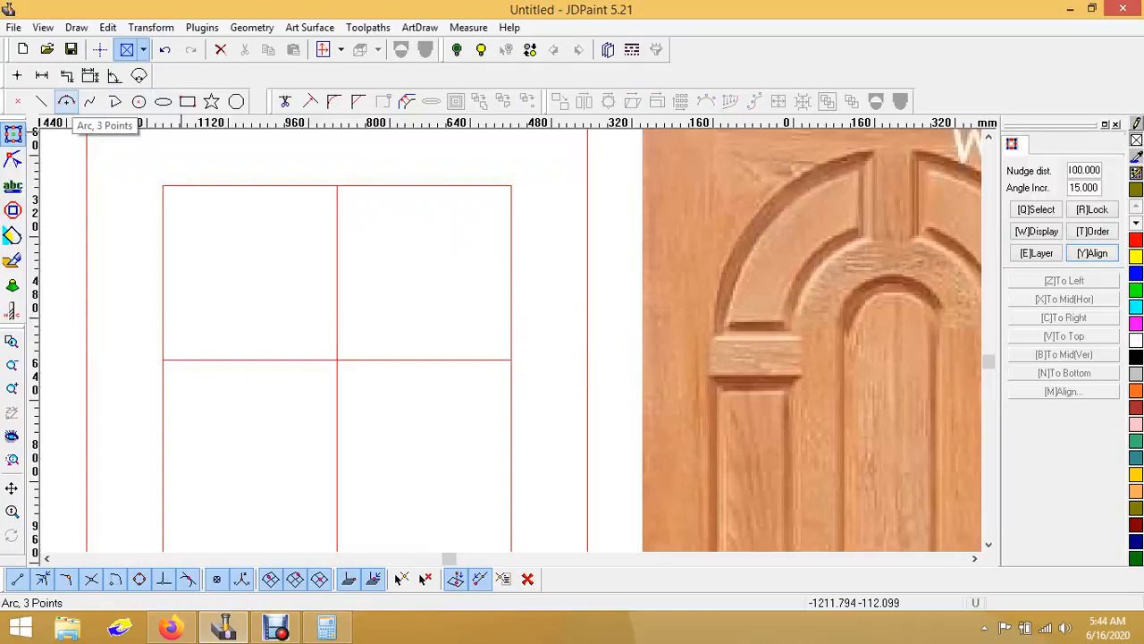
Step: Draw a three-point arc from the offset line's left end through the top edge midpoint to the offset line's right end
{"action": "left_click", "coordinate": [66, 101]}
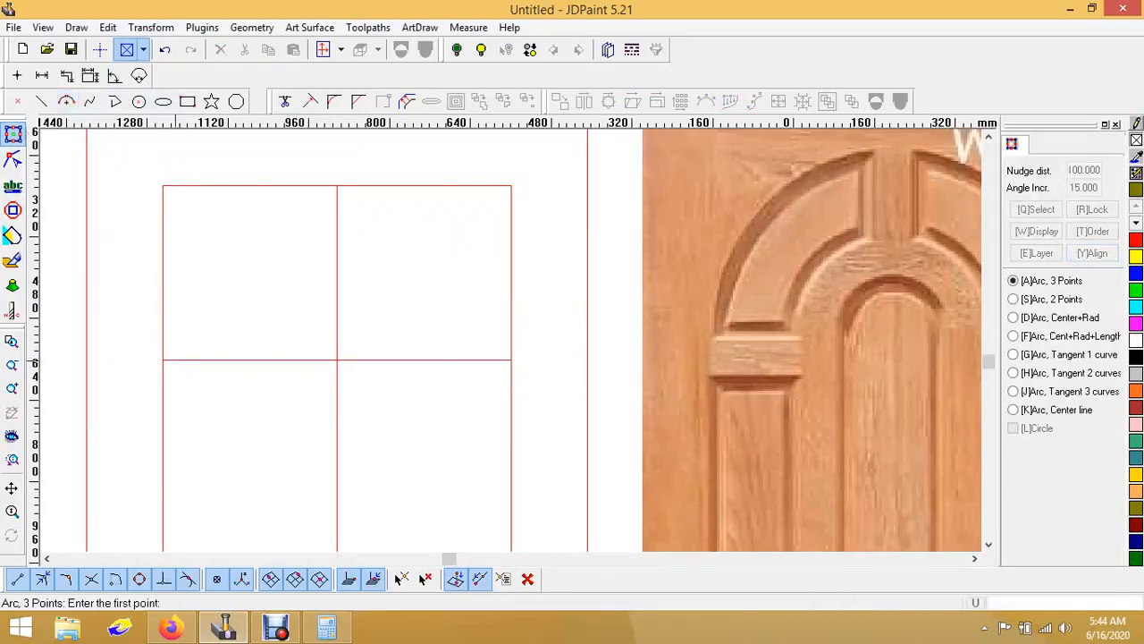
{"action": "left_click", "coordinate": [163, 360]}
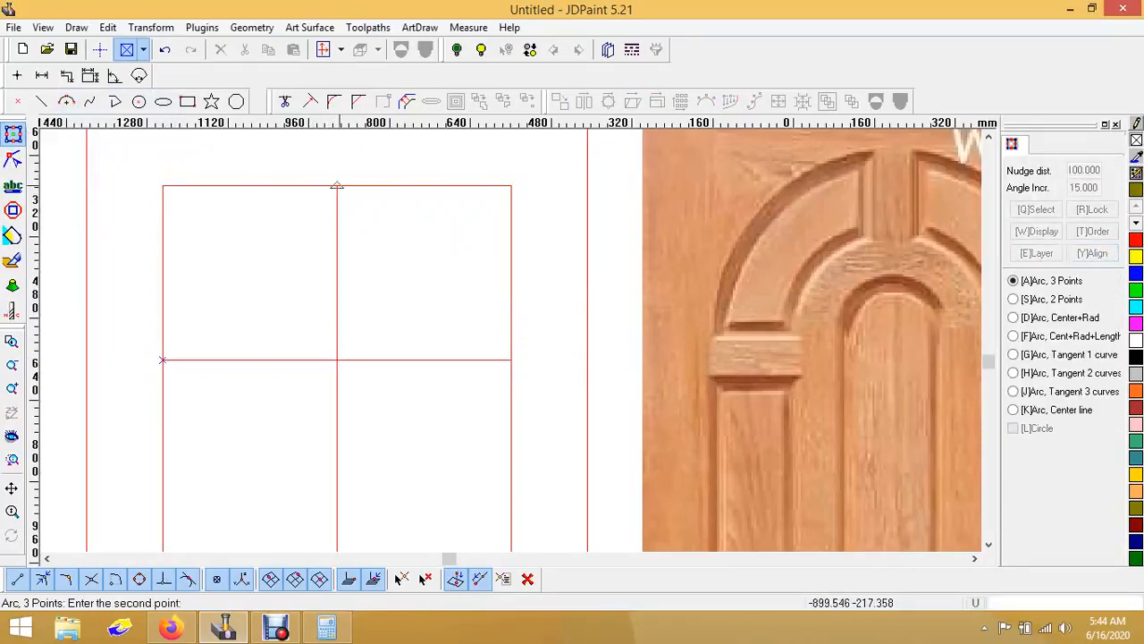
{"action": "left_click", "coordinate": [337, 186]}
{"action": "left_click", "coordinate": [511, 359]}
{"action": "left_click", "coordinate": [409, 249]}
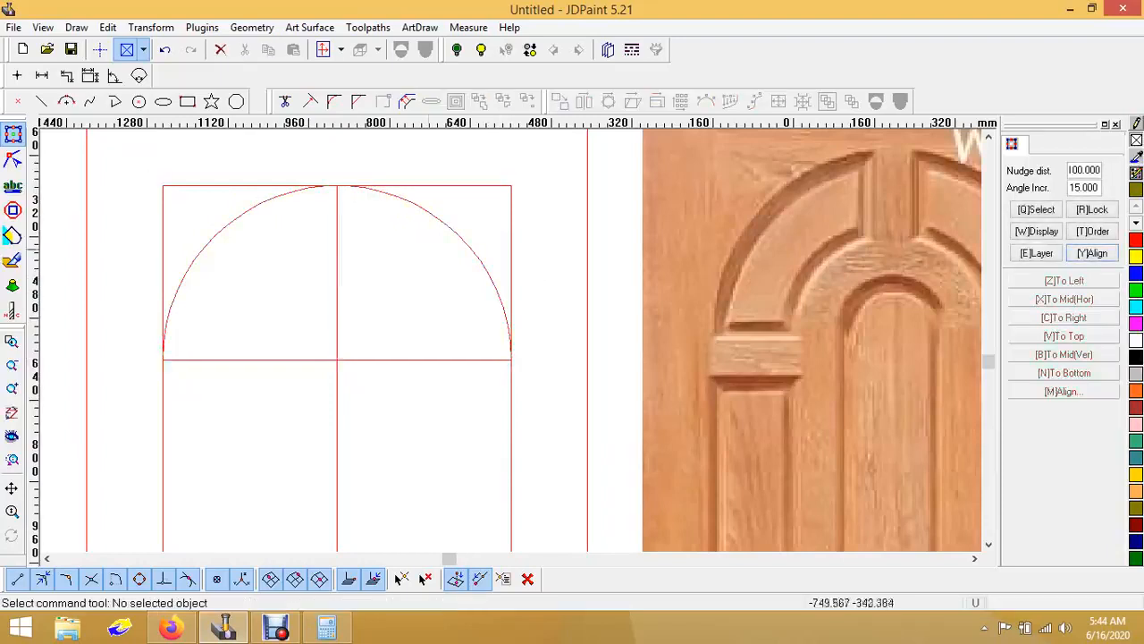
{"action": "scroll", "coordinate": [387, 178], "scroll_direction": "down", "scroll_amount": 2}
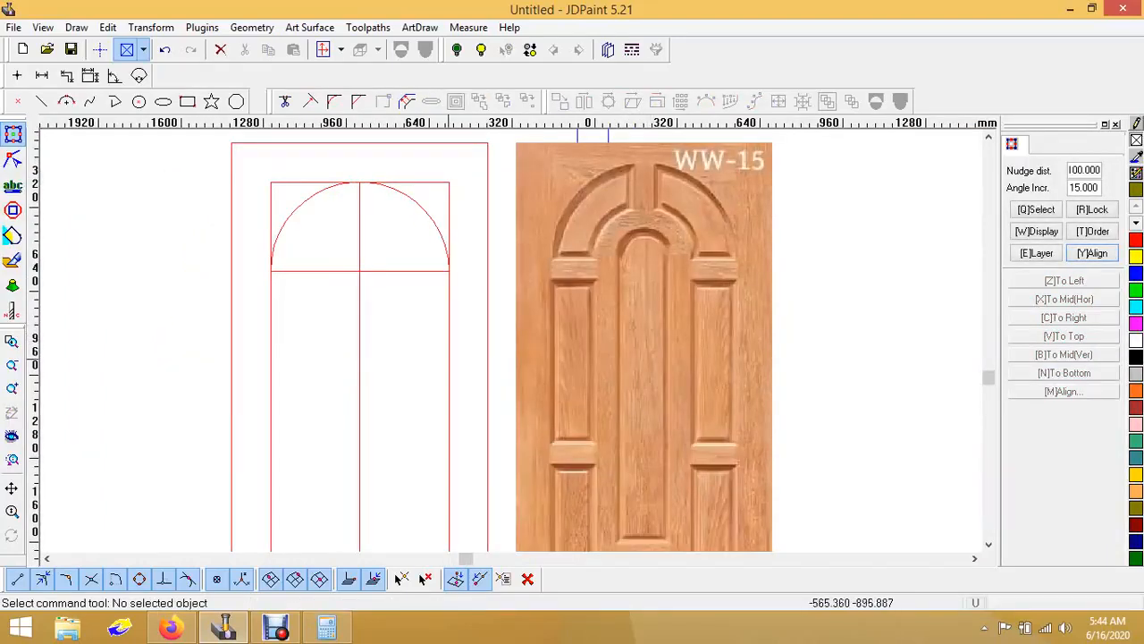
Step: Draw horizontal measuring lines on the door photo, about 159 mm across the centre panel and about 140 mm across the upper-left panel
{"action": "left_click", "coordinate": [41, 101]}
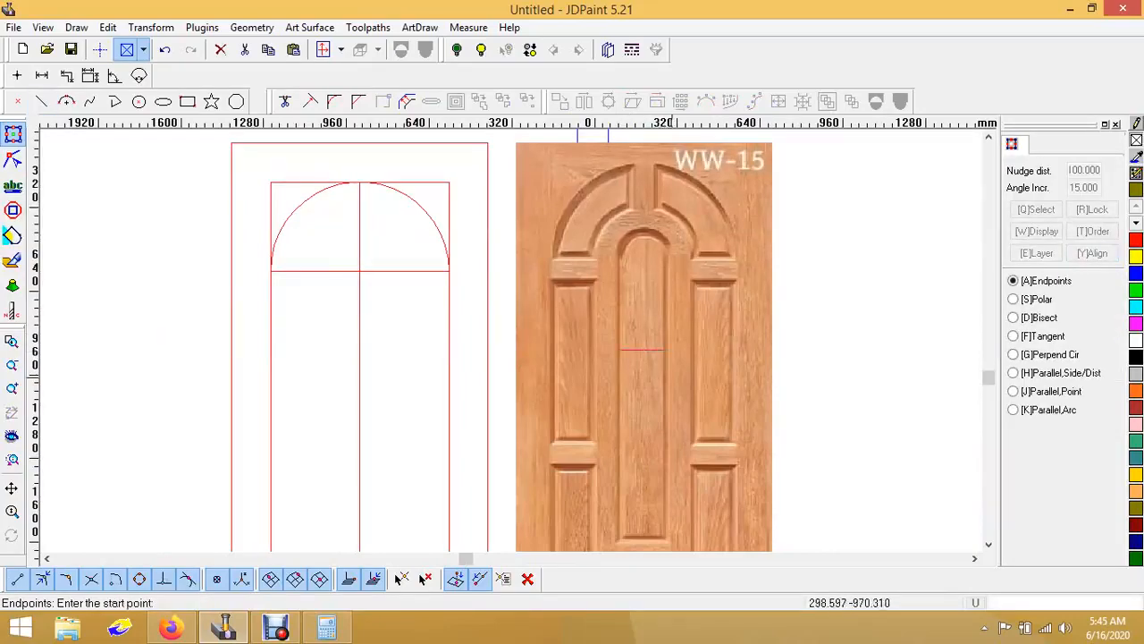
{"action": "right_click", "coordinate": [672, 378]}
{"action": "scroll", "coordinate": [533, 279], "scroll_direction": "down", "scroll_amount": 1}
{"action": "right_click", "coordinate": [557, 296]}
{"action": "left_click", "coordinate": [576, 308]}
{"action": "scroll", "coordinate": [569, 322], "scroll_direction": "up", "scroll_amount": 3}
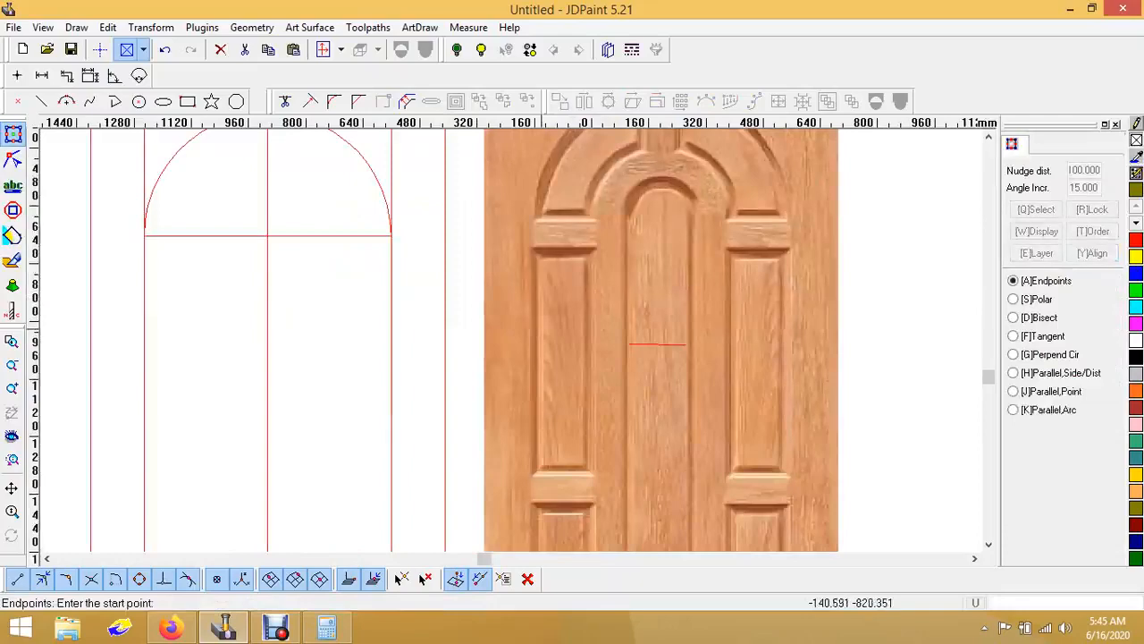
{"action": "left_click", "coordinate": [541, 327]}
{"action": "left_click", "coordinate": [591, 327]}
{"action": "right_click", "coordinate": [613, 345]}
Step: Select the measuring line across the photo's centre panel to read its width and compare it with the side panel's
{"action": "scroll", "coordinate": [567, 261], "scroll_direction": "down", "scroll_amount": 2}
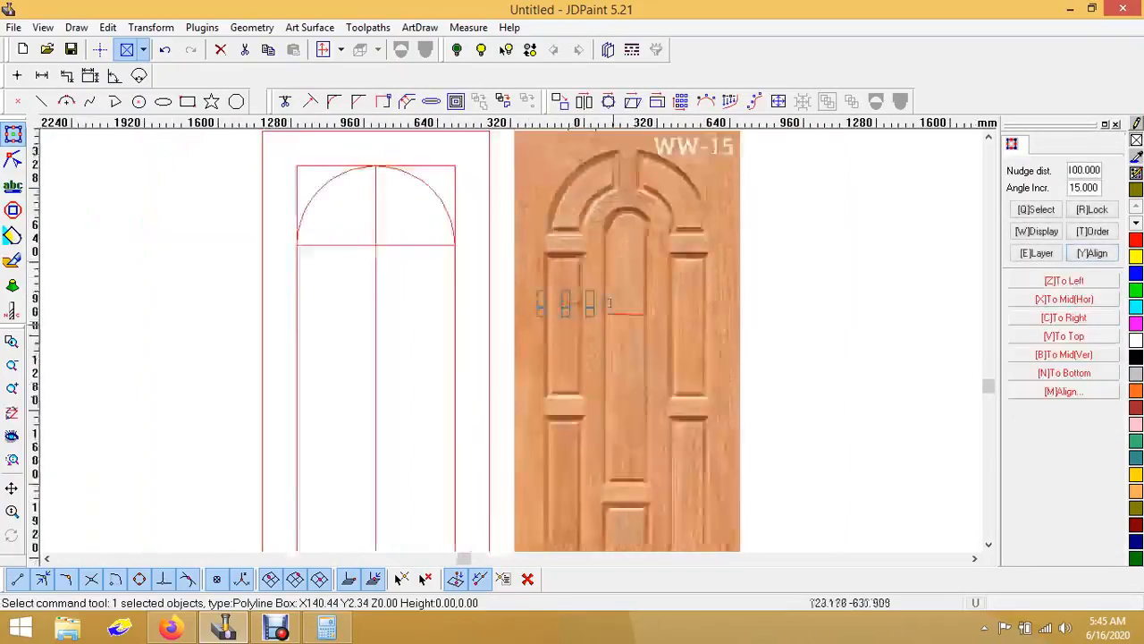
{"action": "scroll", "coordinate": [610, 304], "scroll_direction": "up", "scroll_amount": 2}
{"action": "left_click", "coordinate": [622, 373]}
{"action": "left_click", "coordinate": [615, 316]}
{"action": "scroll", "coordinate": [615, 316], "scroll_direction": "down", "scroll_amount": 1}
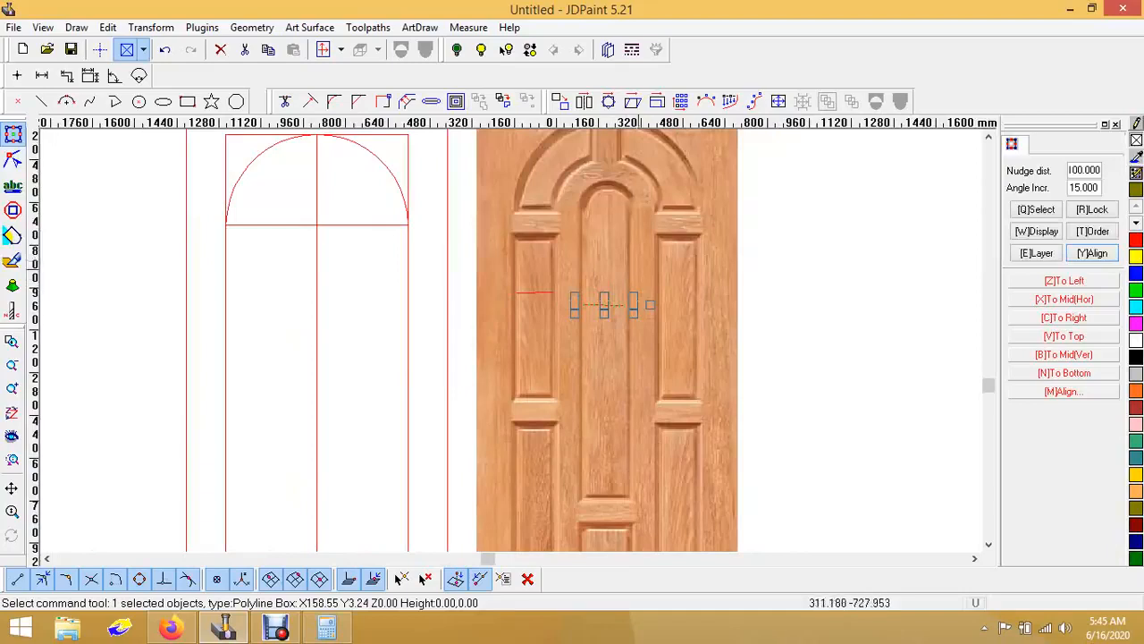
{"action": "scroll", "coordinate": [626, 260], "scroll_direction": "up", "scroll_amount": 1}
{"action": "scroll", "coordinate": [626, 260], "scroll_direction": "down", "scroll_amount": 1}
{"action": "left_click", "coordinate": [407, 274]}
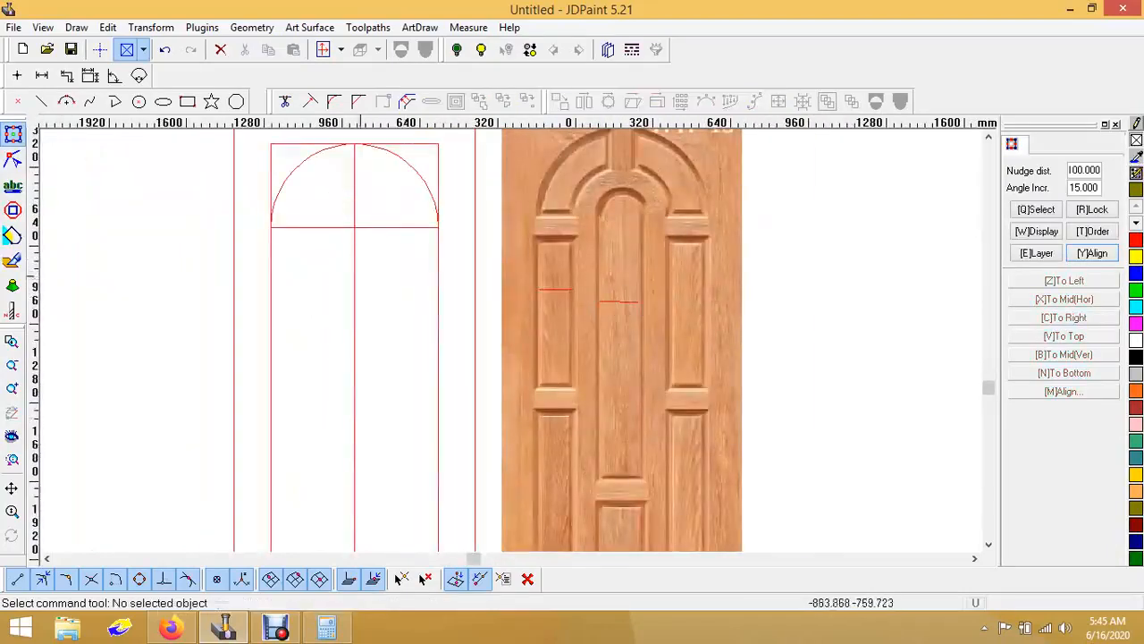
{"action": "left_click", "coordinate": [355, 261]}
{"action": "left_click", "coordinate": [407, 101]}
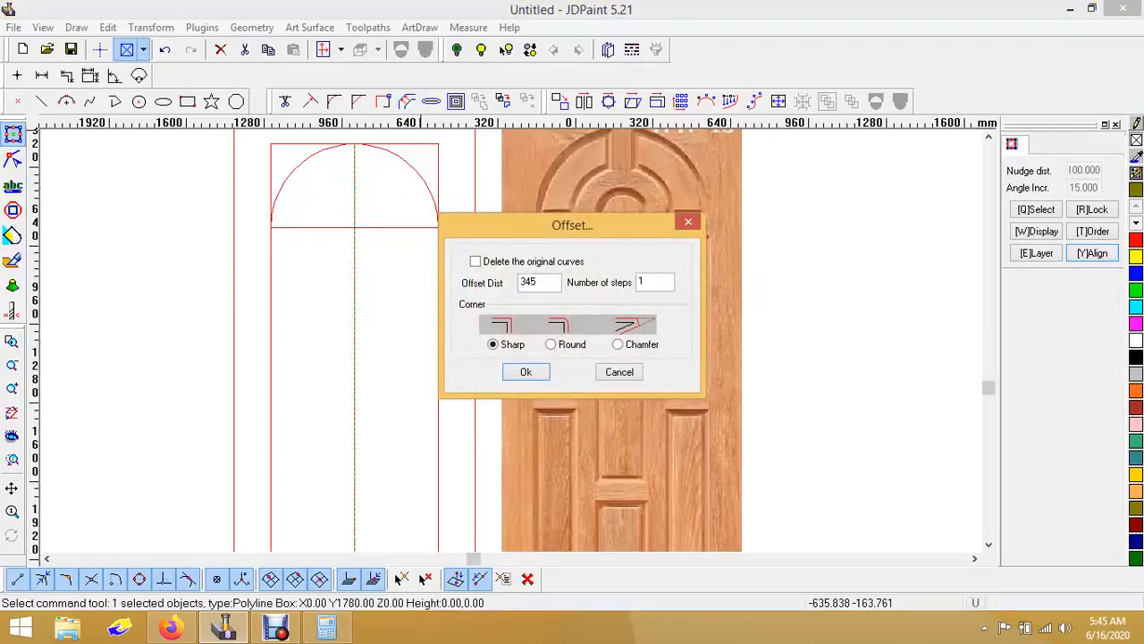
{"action": "double_click", "coordinate": [529, 281]}
{"action": "left_click", "coordinate": [688, 222]}
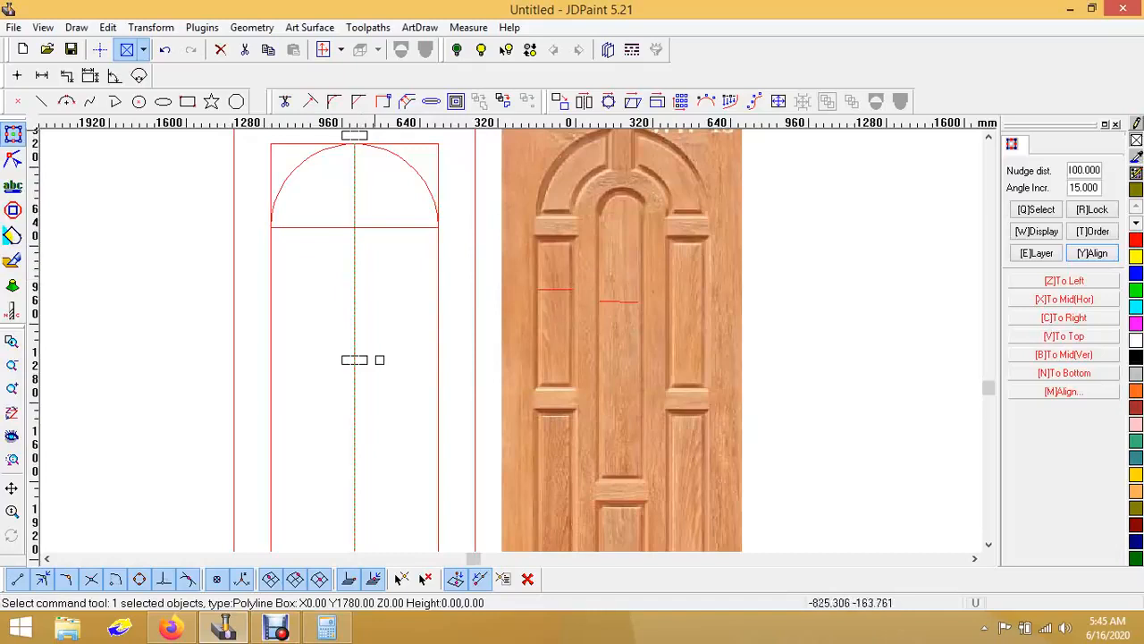
Step: Offset the vertical centre line by 100 mm to both sides in one step, keeping the original line
{"action": "left_click", "coordinate": [407, 101]}
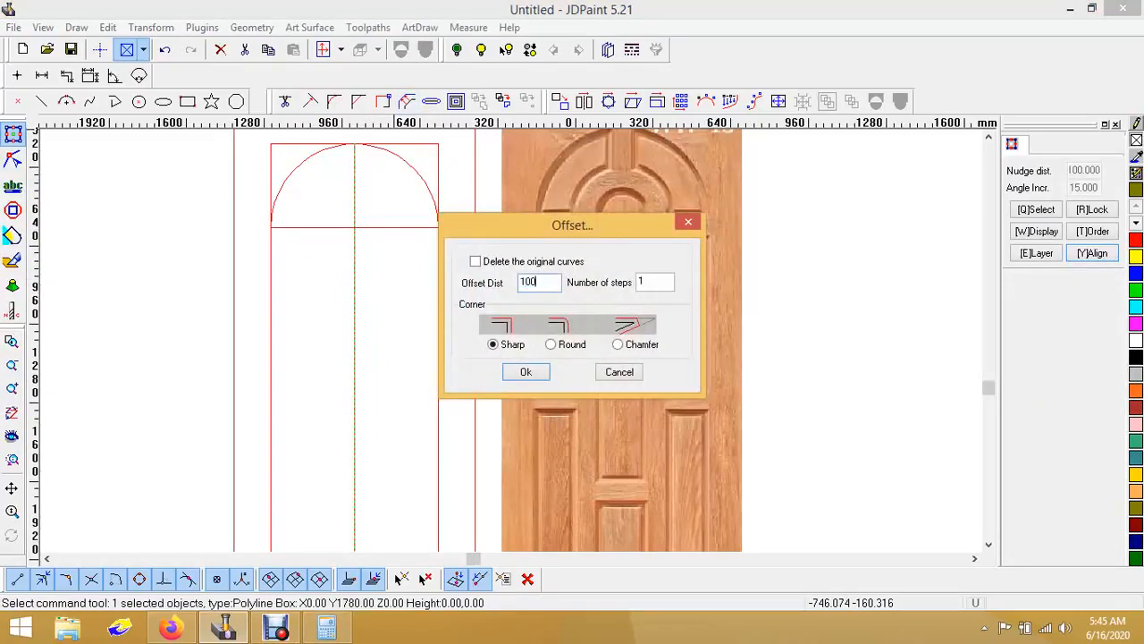
{"action": "key", "text": "Return"}
{"action": "left_click", "coordinate": [359, 257]}
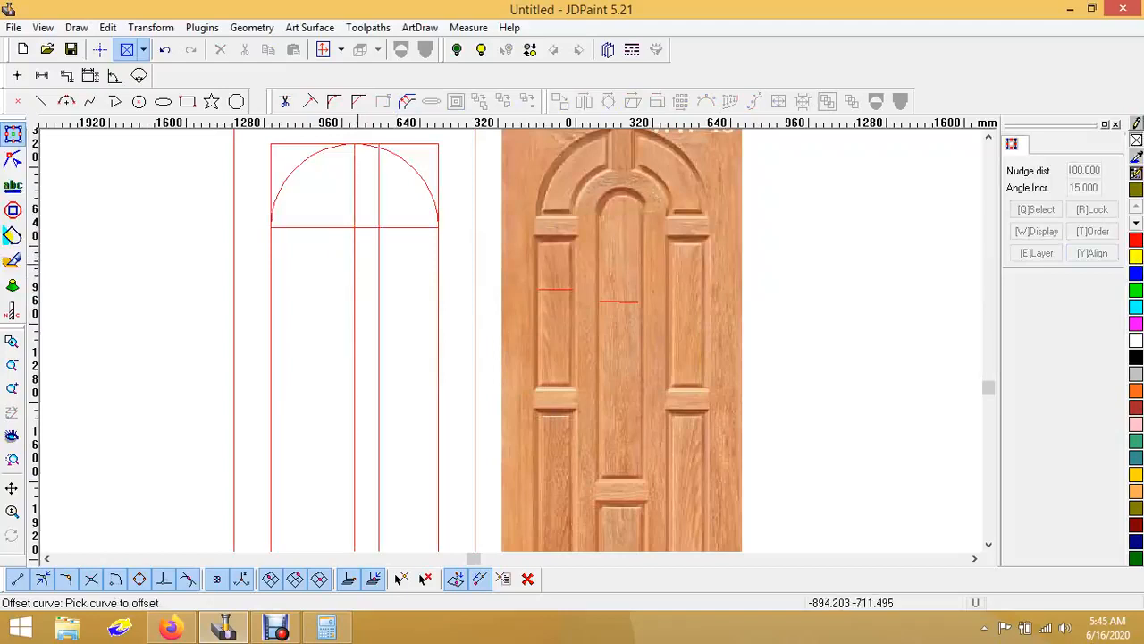
{"action": "left_click", "coordinate": [357, 265]}
{"action": "left_click", "coordinate": [347, 267]}
{"action": "right_click", "coordinate": [346, 261]}
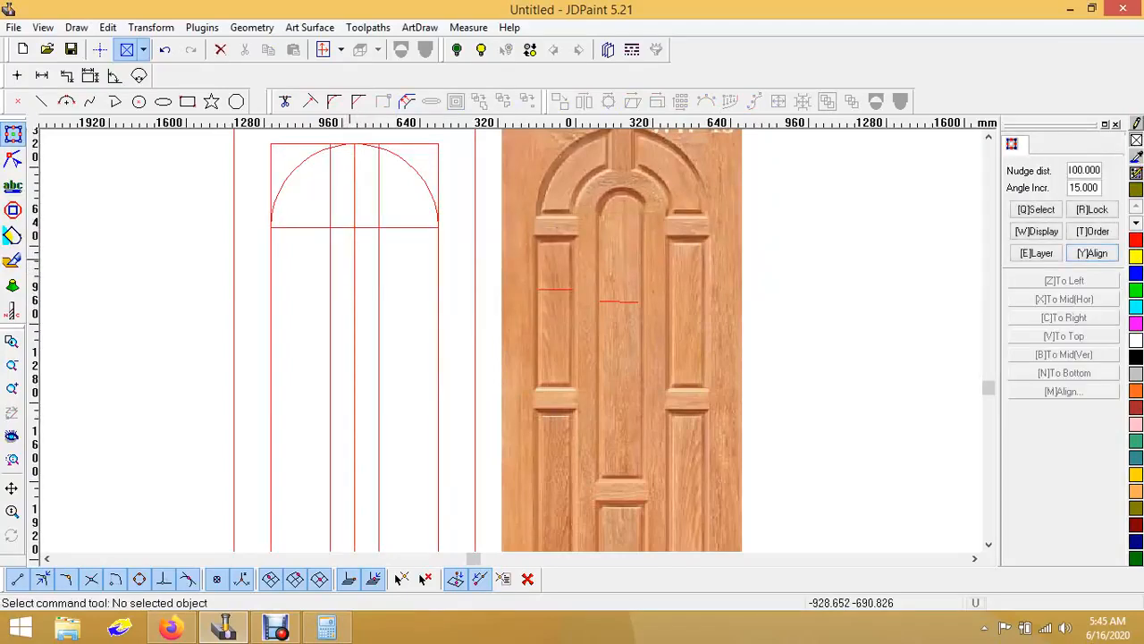
Step: Draw a horizontal measuring line about 89 mm long on the door photo, across the strip between the upper-left and centre panels
{"action": "left_click", "coordinate": [42, 102]}
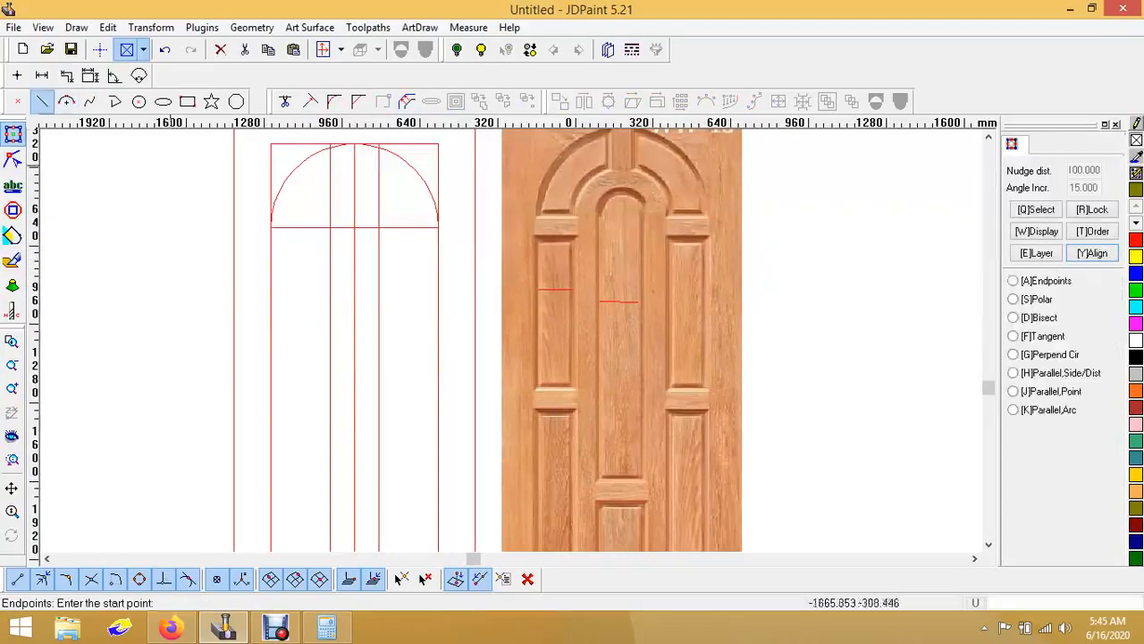
{"action": "scroll", "coordinate": [585, 258], "scroll_direction": "up", "scroll_amount": 5}
{"action": "left_click", "coordinate": [560, 242]}
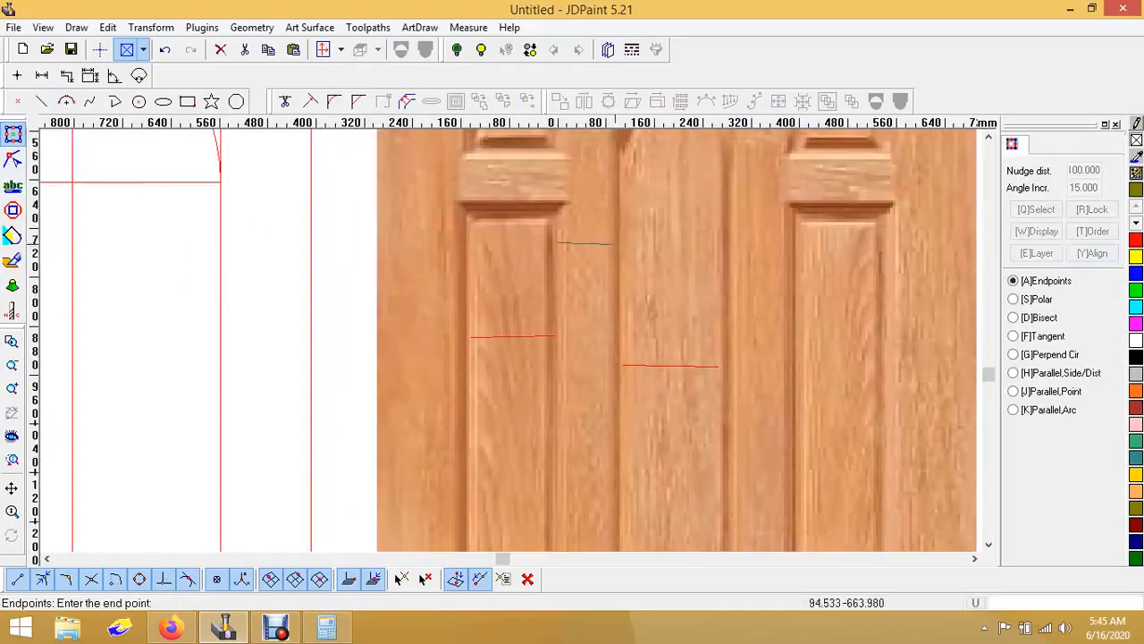
{"action": "left_click", "coordinate": [614, 243]}
{"action": "right_click", "coordinate": [612, 250]}
{"action": "scroll", "coordinate": [542, 263], "scroll_direction": "down", "scroll_amount": 4}
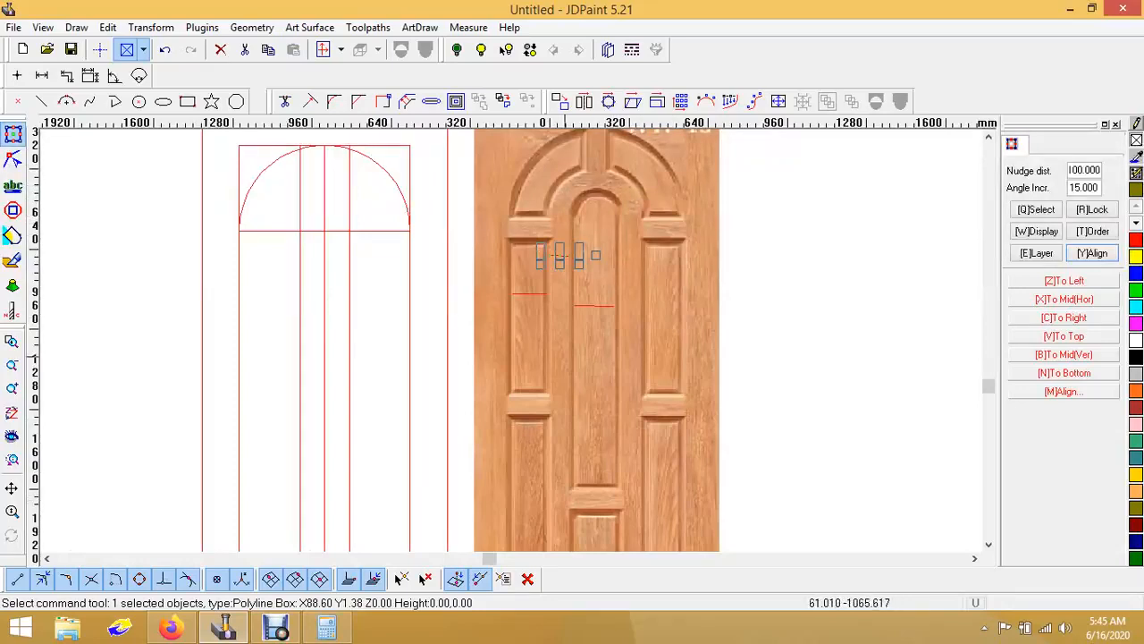
Step: Offset the two vertical lines beside the centre line outward by 100 mm each, keeping the original lines
{"action": "scroll", "coordinate": [331, 199], "scroll_direction": "up", "scroll_amount": 3}
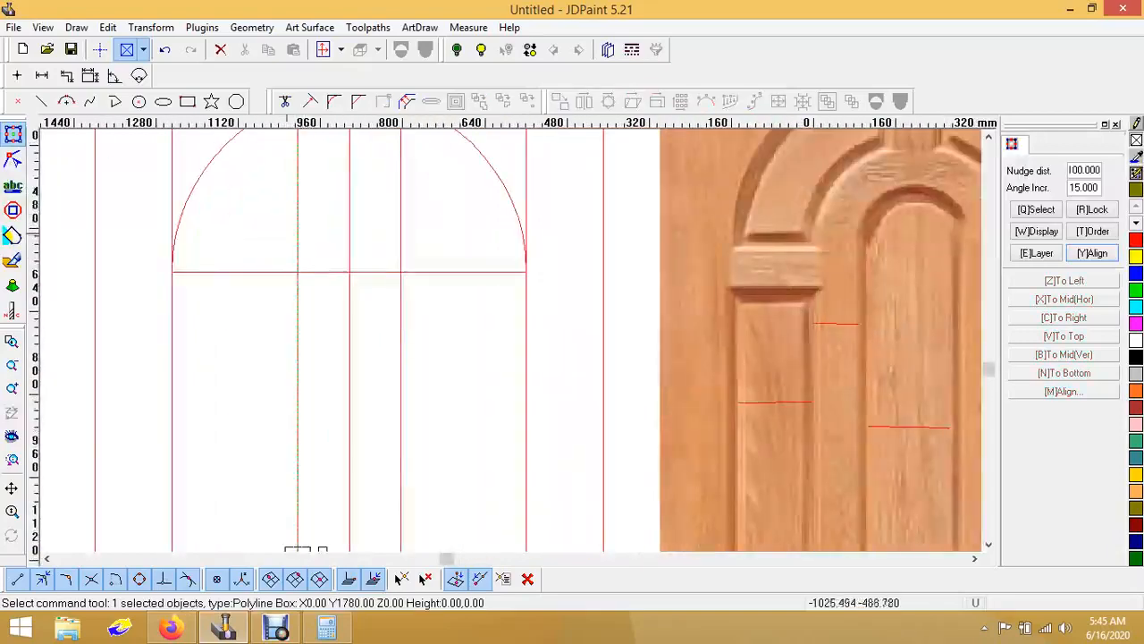
{"action": "scroll", "coordinate": [358, 211], "scroll_direction": "down", "scroll_amount": 2}
{"action": "left_click", "coordinate": [408, 102]}
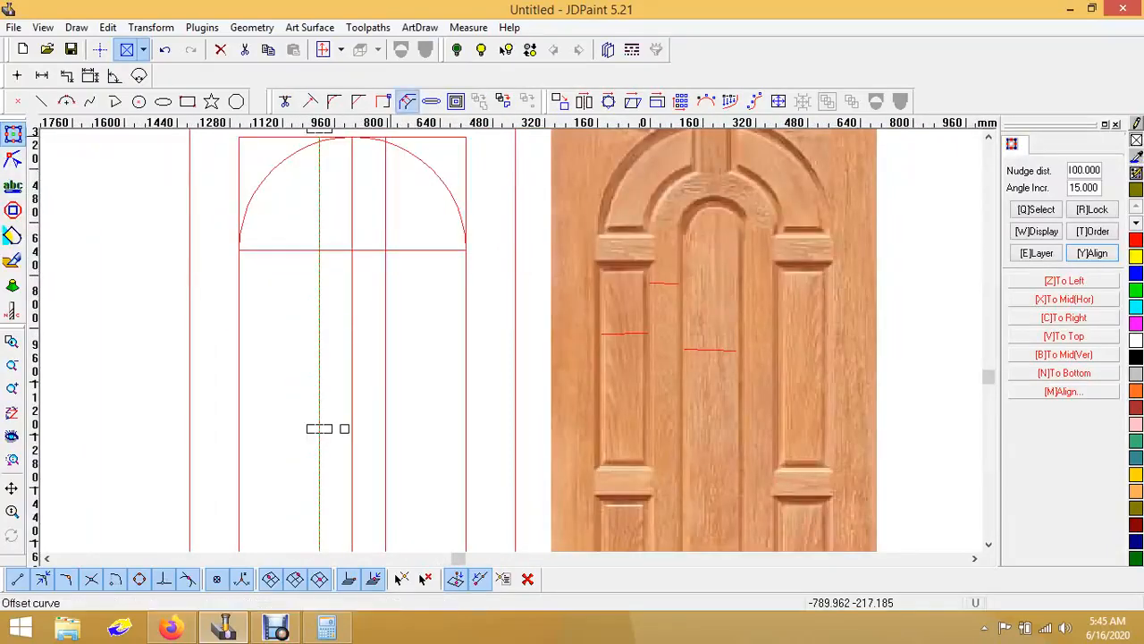
{"action": "key", "text": "shift+Home"}
{"action": "type", "text": "1"}
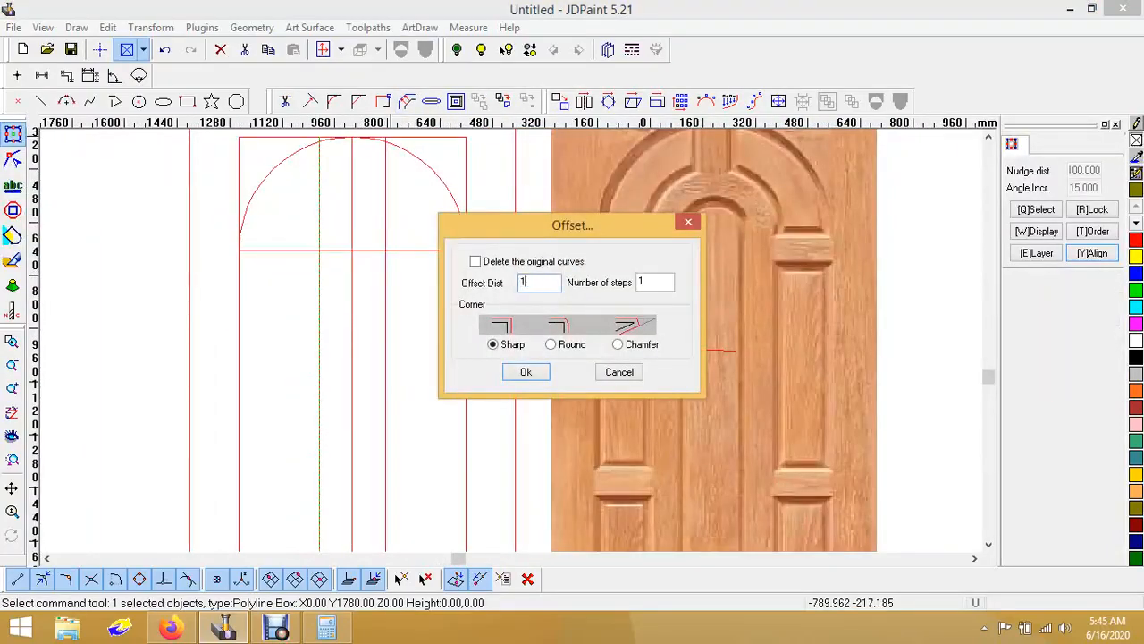
{"action": "key", "text": "Return"}
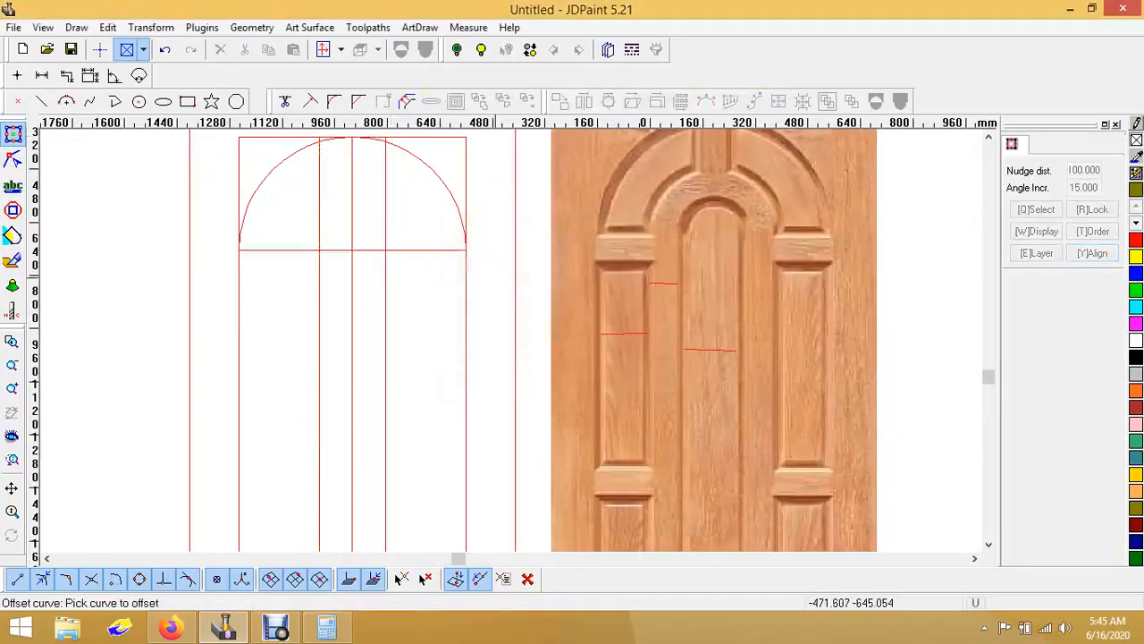
{"action": "left_click", "coordinate": [319, 272]}
{"action": "left_click", "coordinate": [313, 273]}
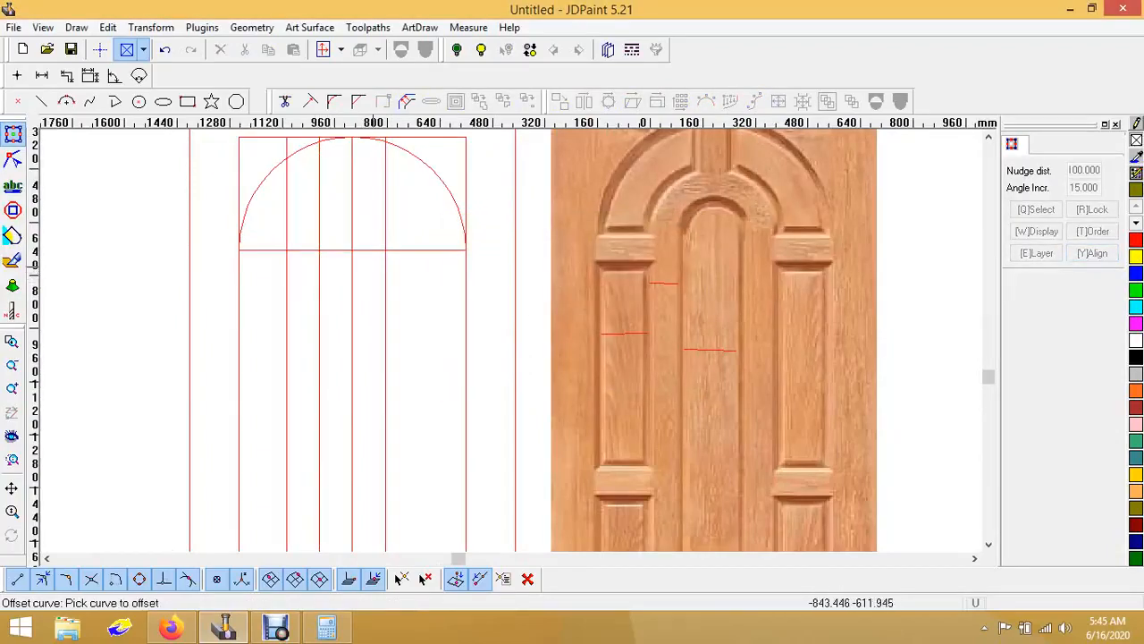
{"action": "left_click", "coordinate": [385, 261]}
{"action": "left_click", "coordinate": [410, 276]}
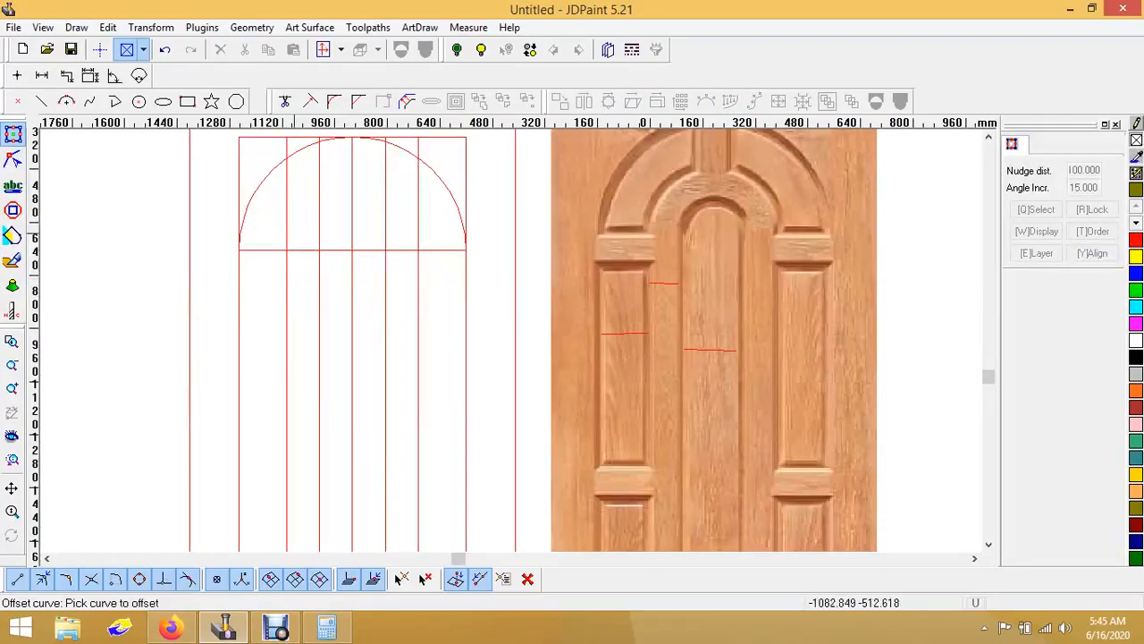
{"action": "right_click", "coordinate": [348, 271]}
Step: Measure the distance from the outermost left offset line to the inner rectangle's left edge along the arch base line
{"action": "scroll", "coordinate": [272, 216], "scroll_direction": "up", "scroll_amount": 1}
{"action": "scroll", "coordinate": [241, 250], "scroll_direction": "down", "scroll_amount": 2}
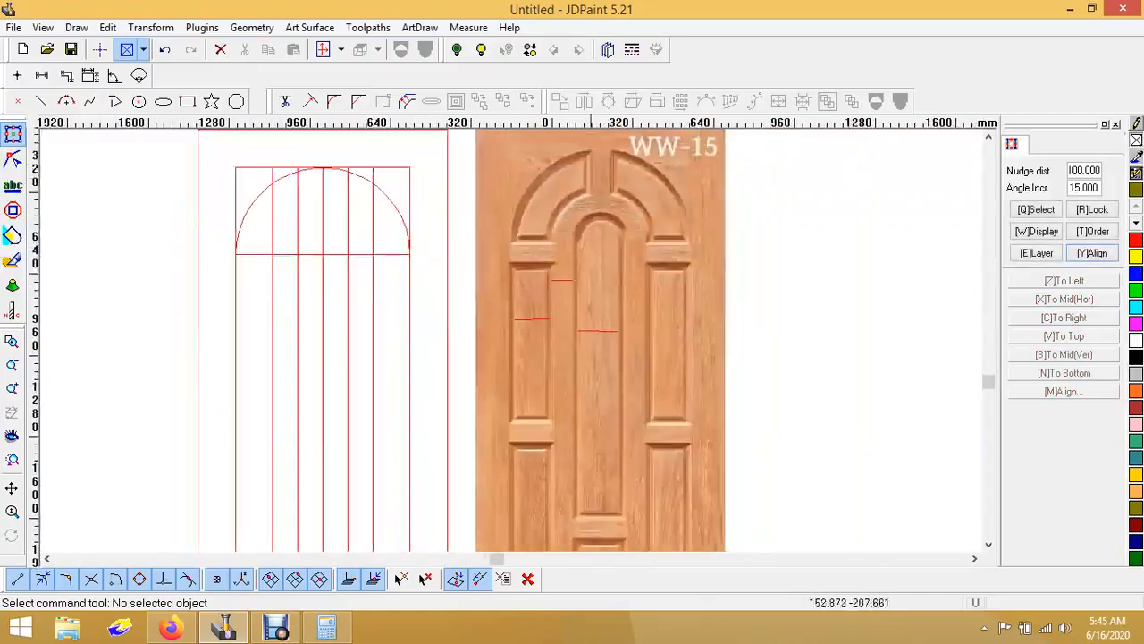
{"action": "scroll", "coordinate": [586, 162], "scroll_direction": "up", "scroll_amount": 1}
{"action": "scroll", "coordinate": [157, 266], "scroll_direction": "up", "scroll_amount": 3}
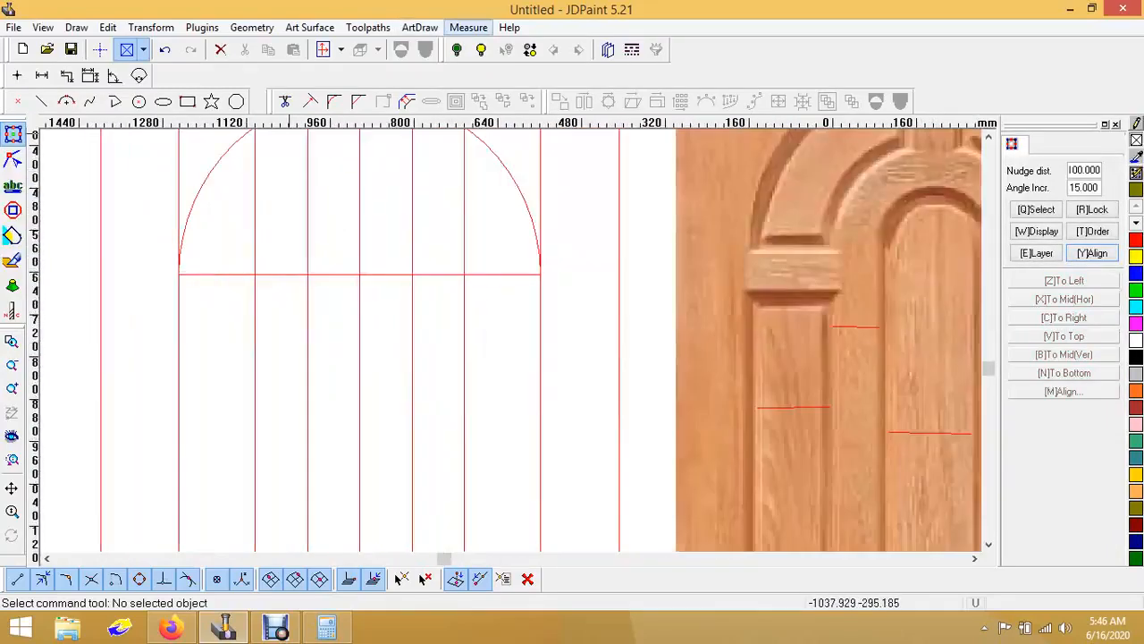
{"action": "left_click", "coordinate": [468, 27]}
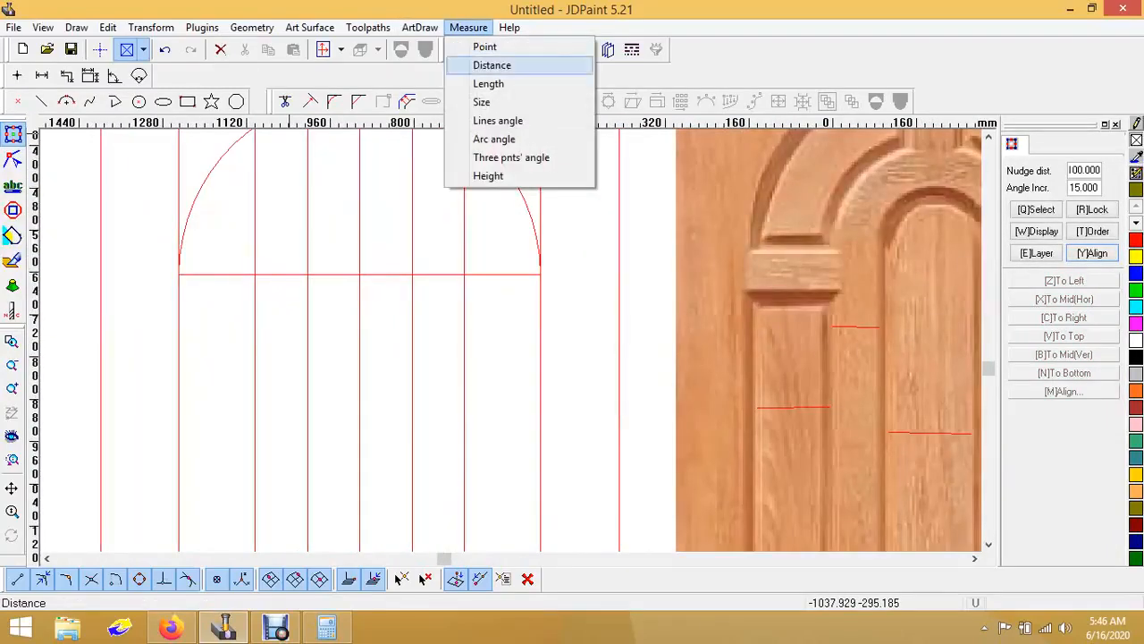
{"action": "left_click", "coordinate": [492, 65]}
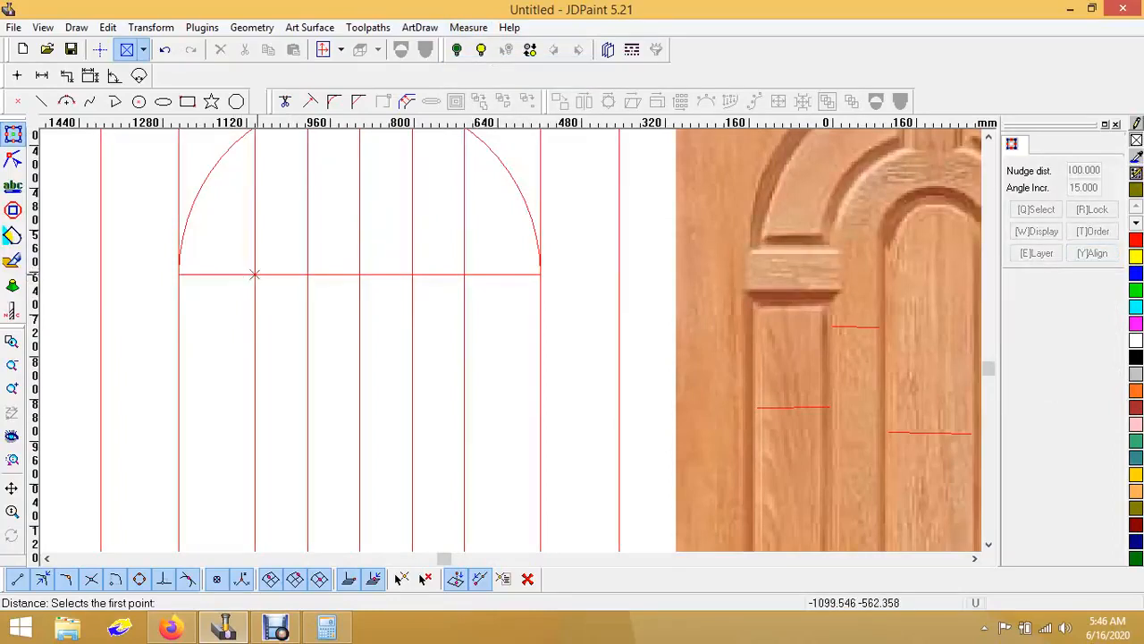
{"action": "left_click", "coordinate": [255, 275]}
{"action": "left_click", "coordinate": [178, 275]}
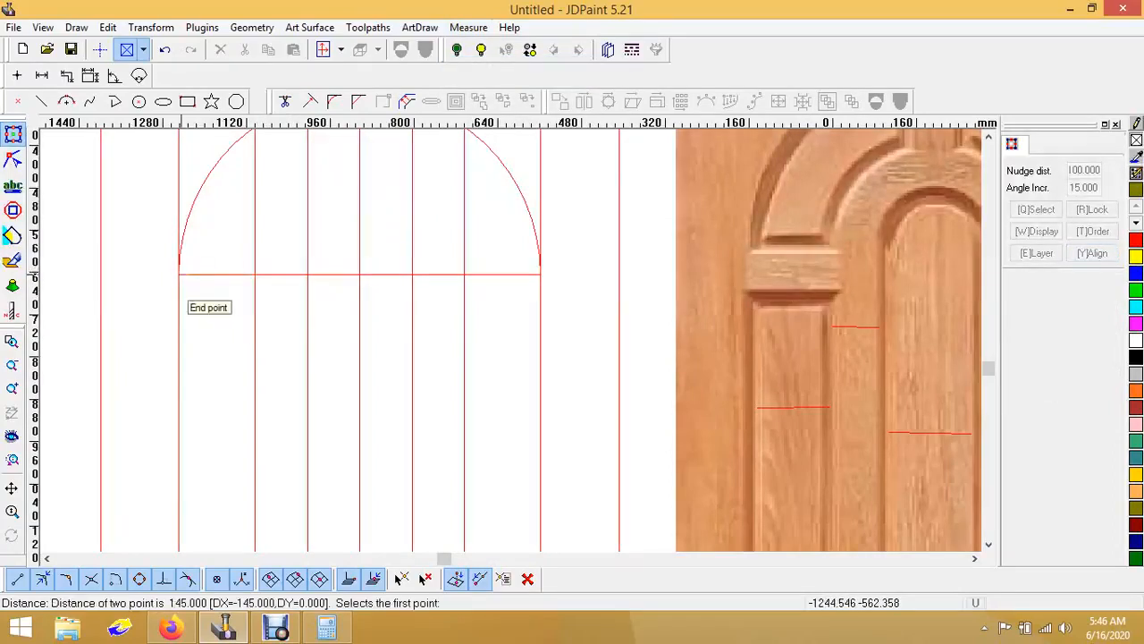
{"action": "key", "text": "Escape"}
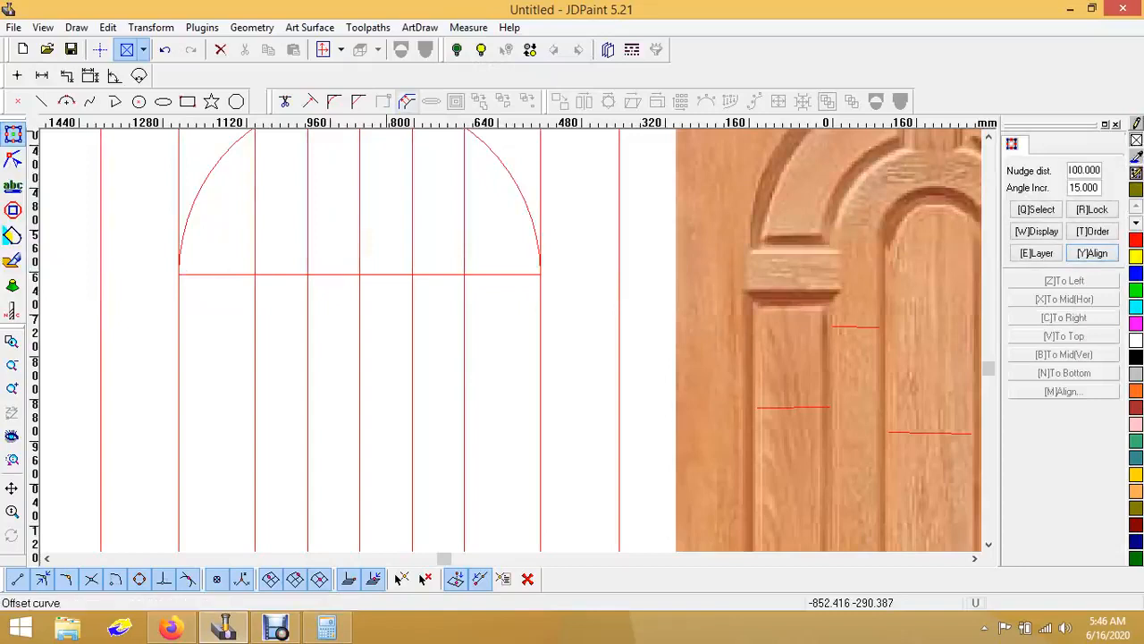
Step: Offset the large arch arc inward by 145 mm, keeping the original arc
{"action": "left_click", "coordinate": [407, 102]}
{"action": "double_click", "coordinate": [529, 282]}
{"action": "type", "text": "145"}
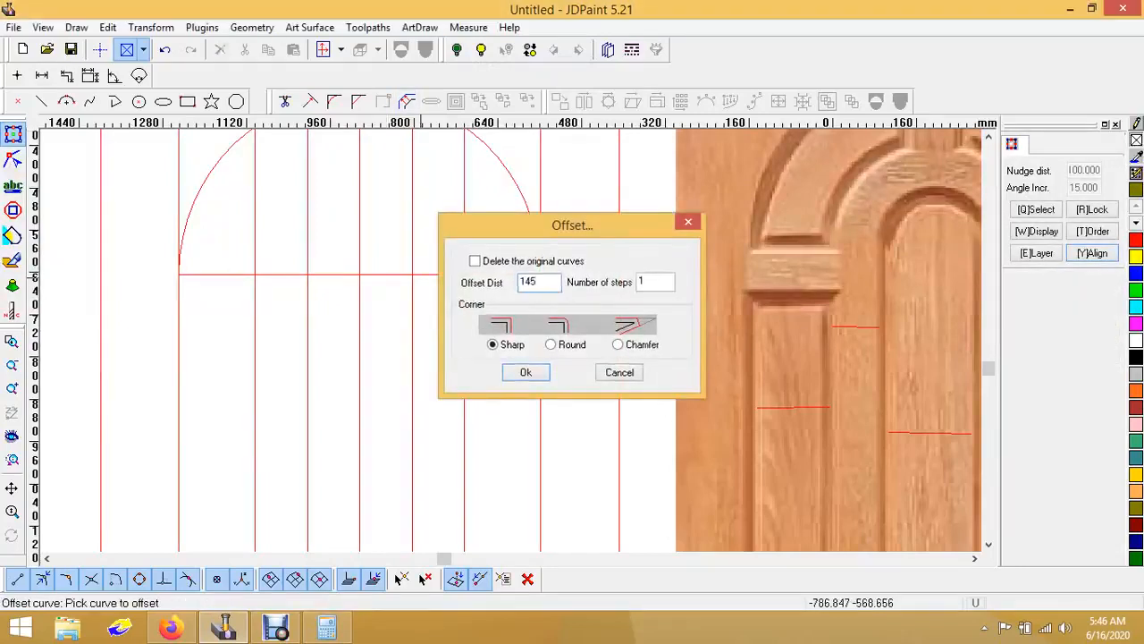
{"action": "key", "text": "Return"}
{"action": "left_click", "coordinate": [202, 187]}
{"action": "key", "text": "Escape"}
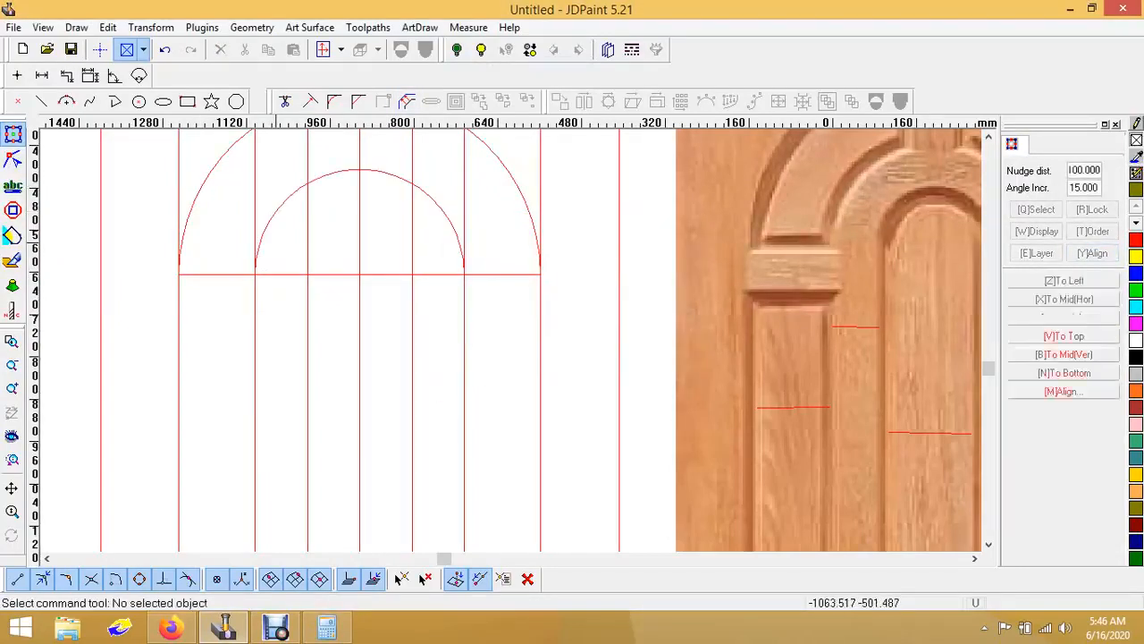
Step: Measure the distance between the two vertical offset lines left of the centre line along the arch base line
{"action": "scroll", "coordinate": [269, 272], "scroll_direction": "up", "scroll_amount": 4}
{"action": "scroll", "coordinate": [275, 277], "scroll_direction": "down", "scroll_amount": 3}
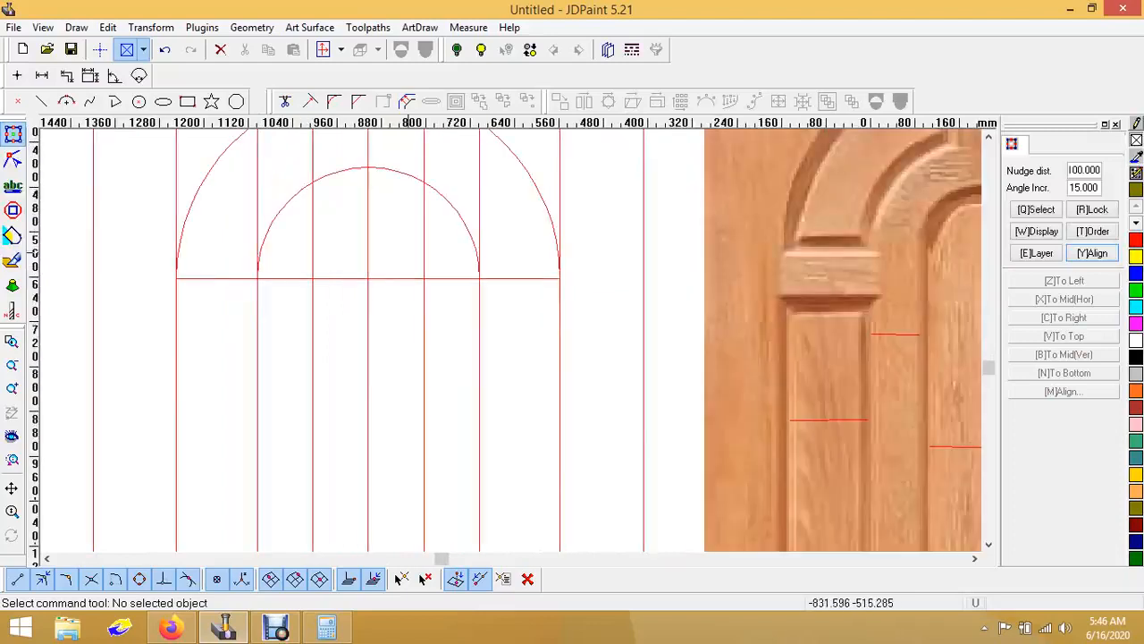
{"action": "left_click", "coordinate": [468, 27]}
{"action": "left_click", "coordinate": [474, 63]}
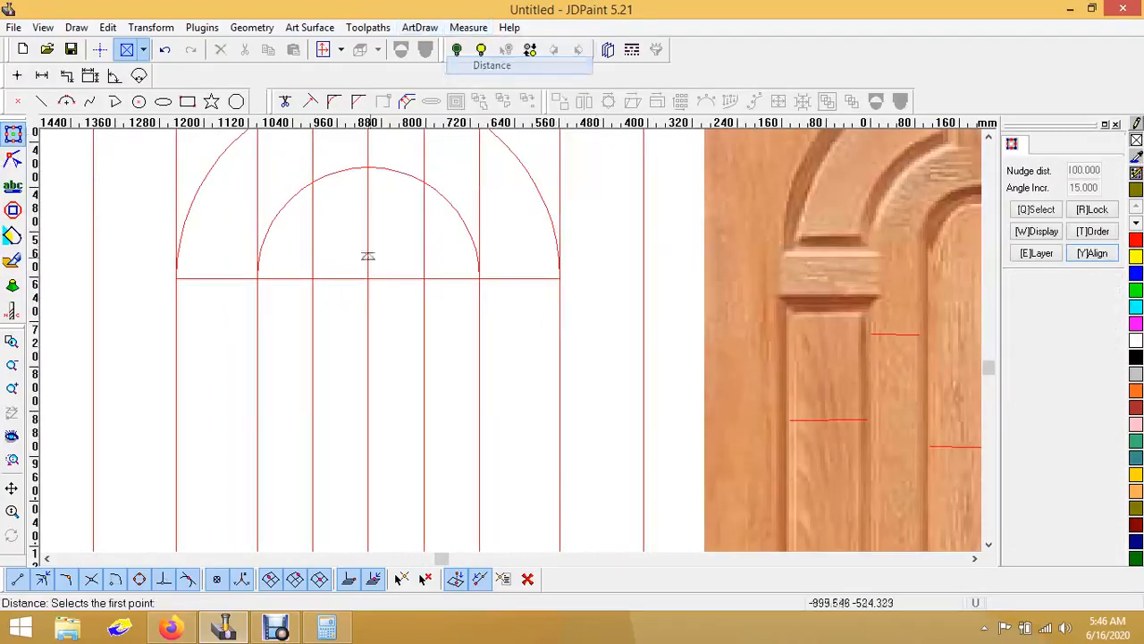
{"action": "left_click", "coordinate": [257, 279]}
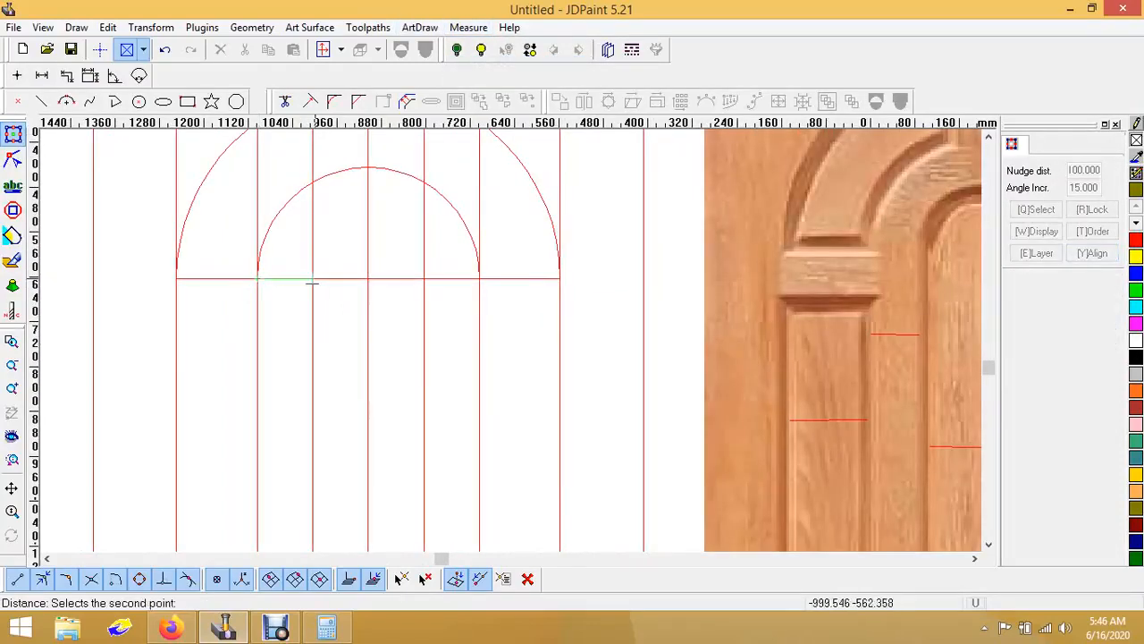
{"action": "left_click", "coordinate": [313, 279]}
{"action": "right_click", "coordinate": [312, 337]}
Step: Offset the middle arc inward by 100 mm to form the centre panel's arch, keeping the original arc
{"action": "left_click", "coordinate": [407, 101]}
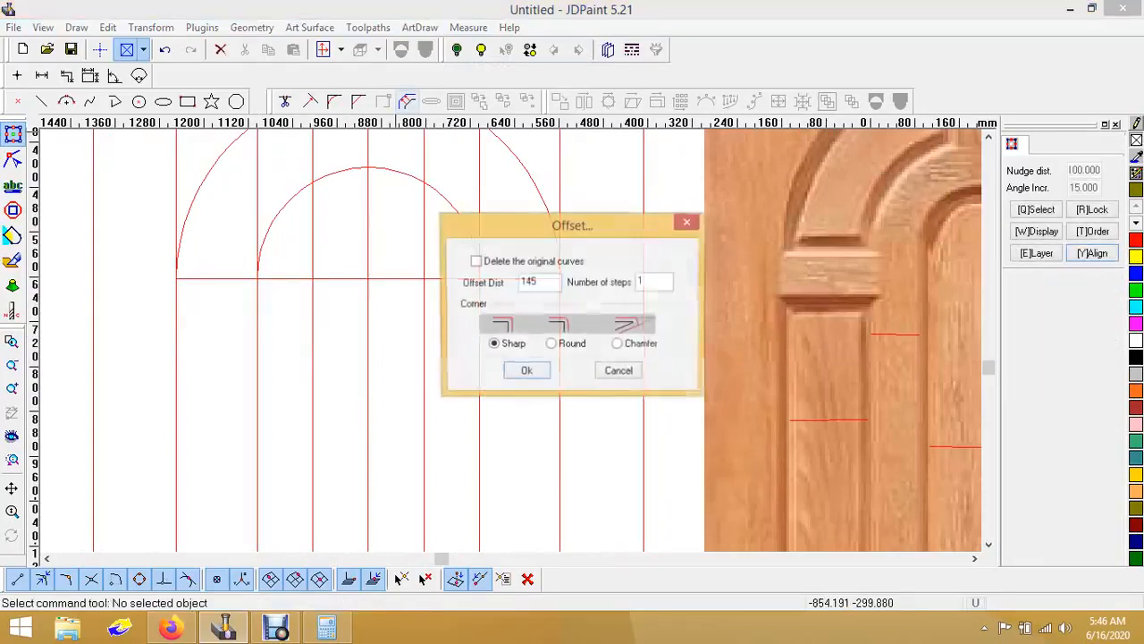
{"action": "left_click_drag", "start_coordinate": [540, 283], "coordinate": [501, 280]}
{"action": "type", "text": "100"}
{"action": "key", "text": "Return"}
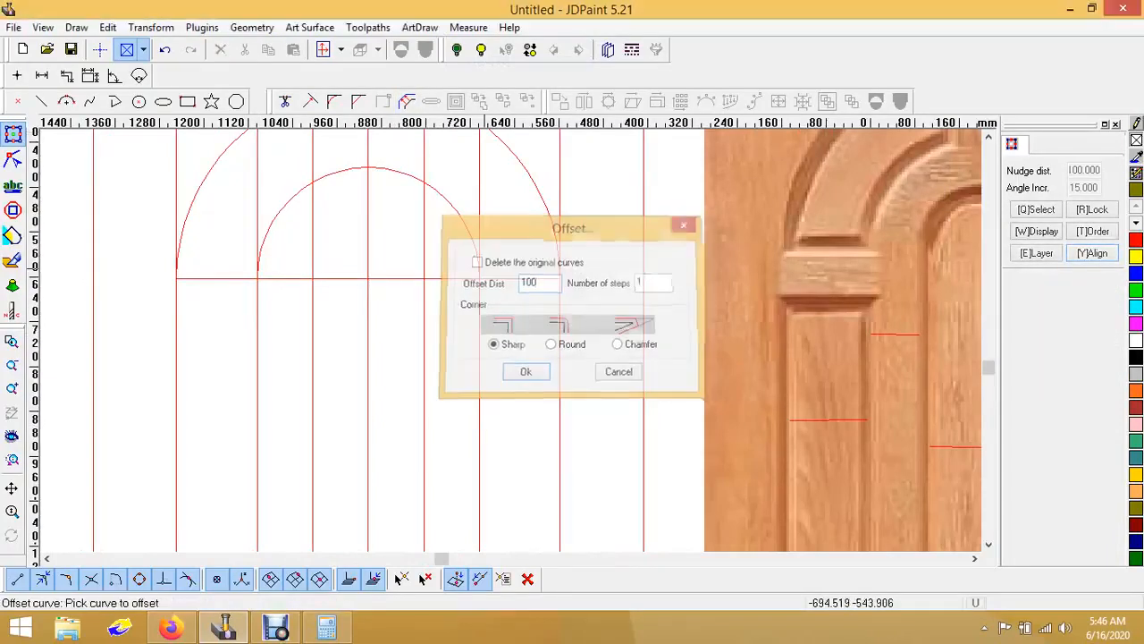
{"action": "left_click", "coordinate": [294, 195]}
{"action": "left_click", "coordinate": [308, 204]}
Step: Offset the horizontal arch base line downward by 100 mm
{"action": "scroll", "coordinate": [315, 199], "scroll_direction": "down", "scroll_amount": 2}
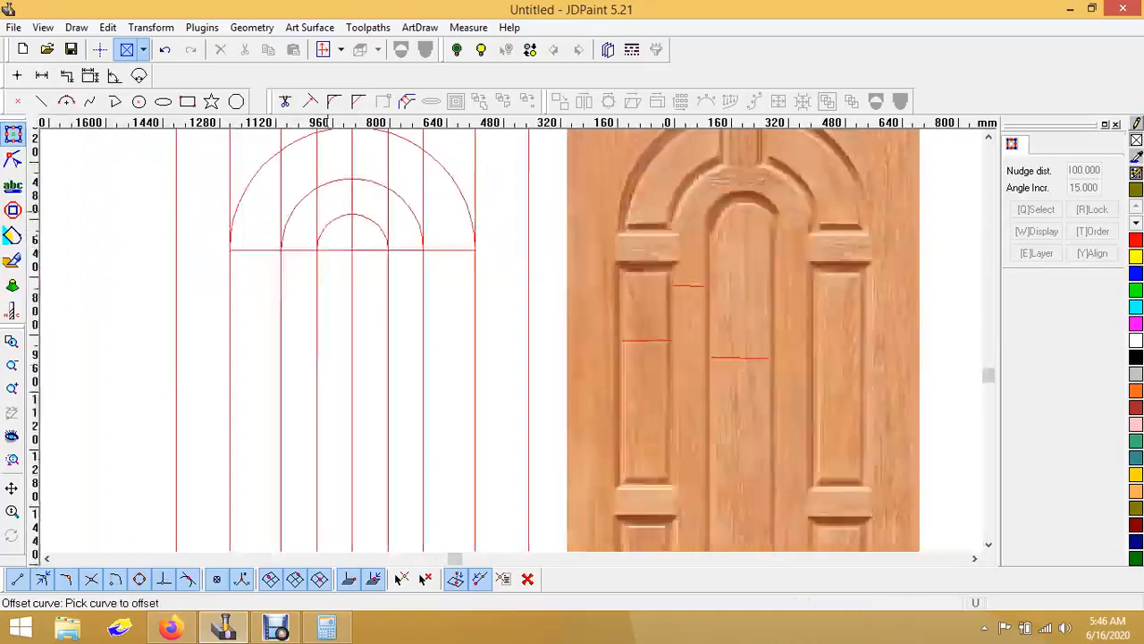
{"action": "scroll", "coordinate": [291, 245], "scroll_direction": "up", "scroll_amount": 2}
{"action": "left_click", "coordinate": [303, 251]}
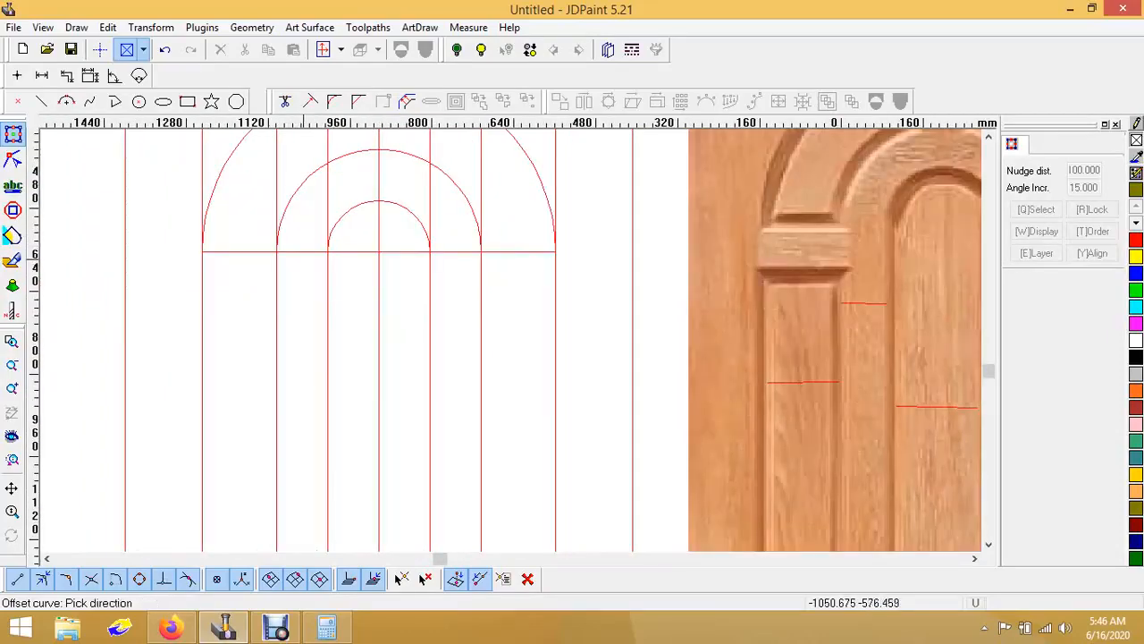
{"action": "left_click", "coordinate": [265, 271]}
{"action": "scroll", "coordinate": [349, 357], "scroll_direction": "down", "scroll_amount": 3}
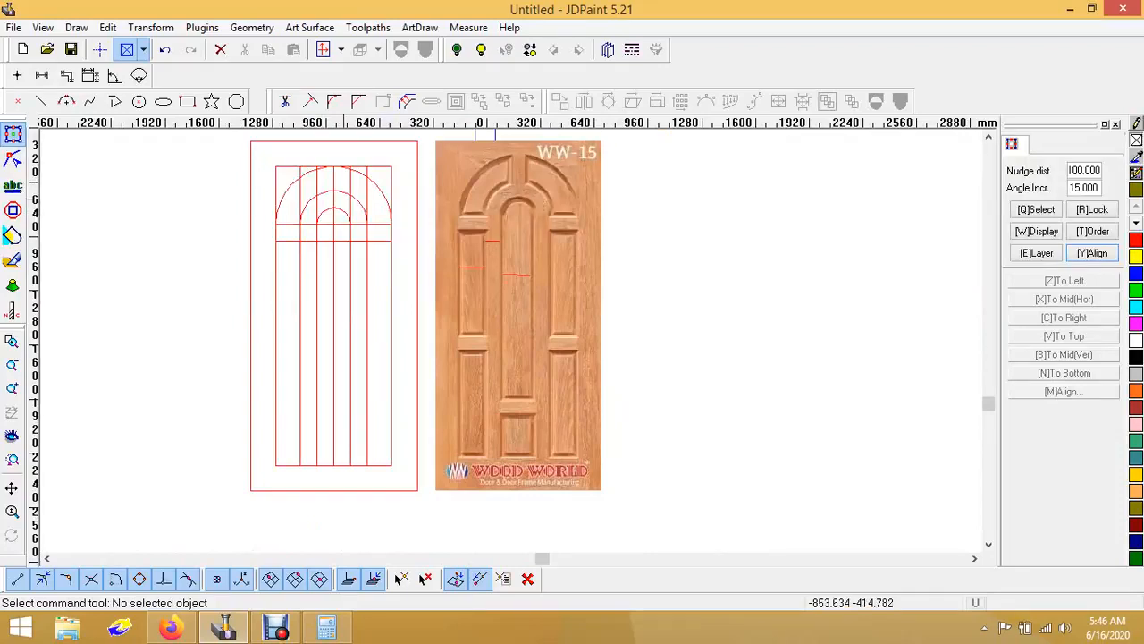
Step: Start a curve trim with the three arcs, the vertical lines, both horizontal lines and the inner rectangle as boundary curves
{"action": "scroll", "coordinate": [326, 179], "scroll_direction": "up", "scroll_amount": 1}
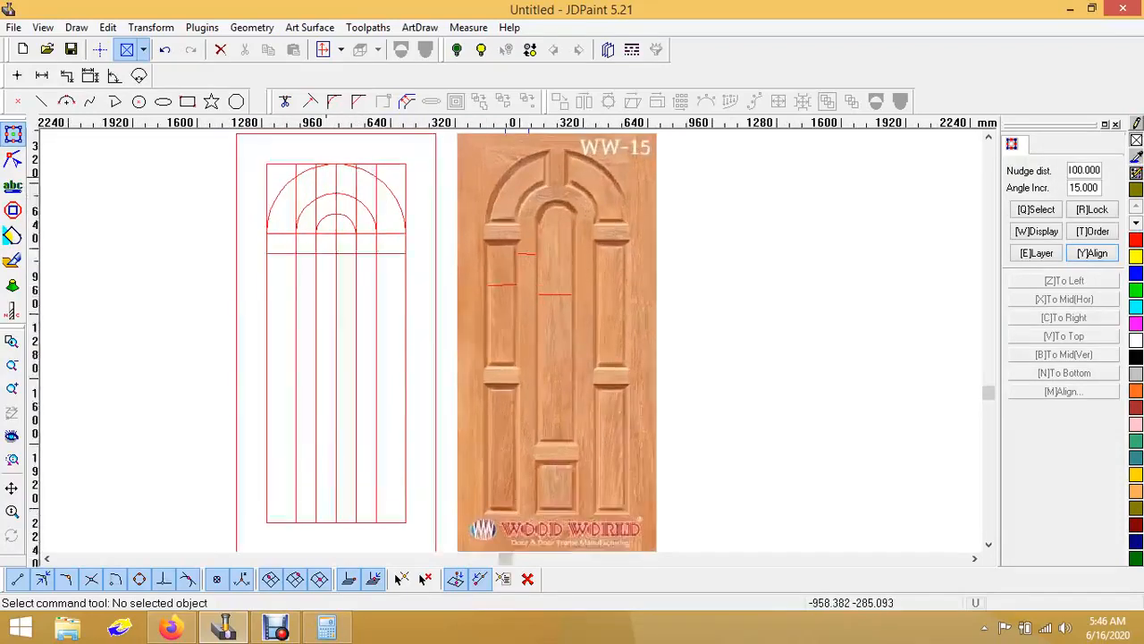
{"action": "left_click", "coordinate": [285, 101]}
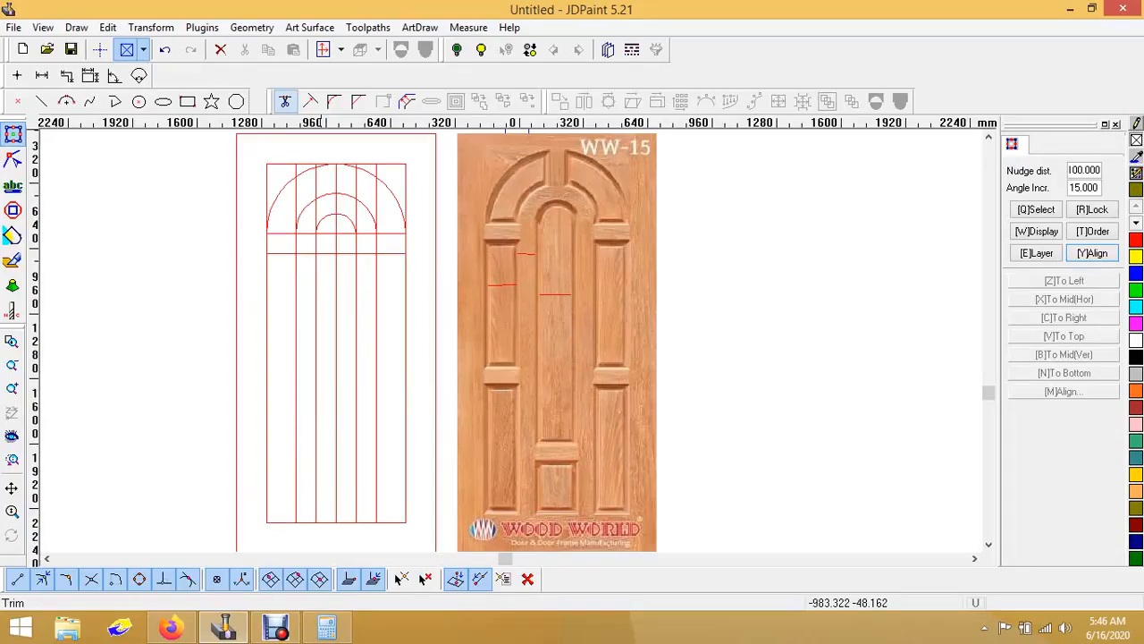
{"action": "left_click", "coordinate": [399, 579]}
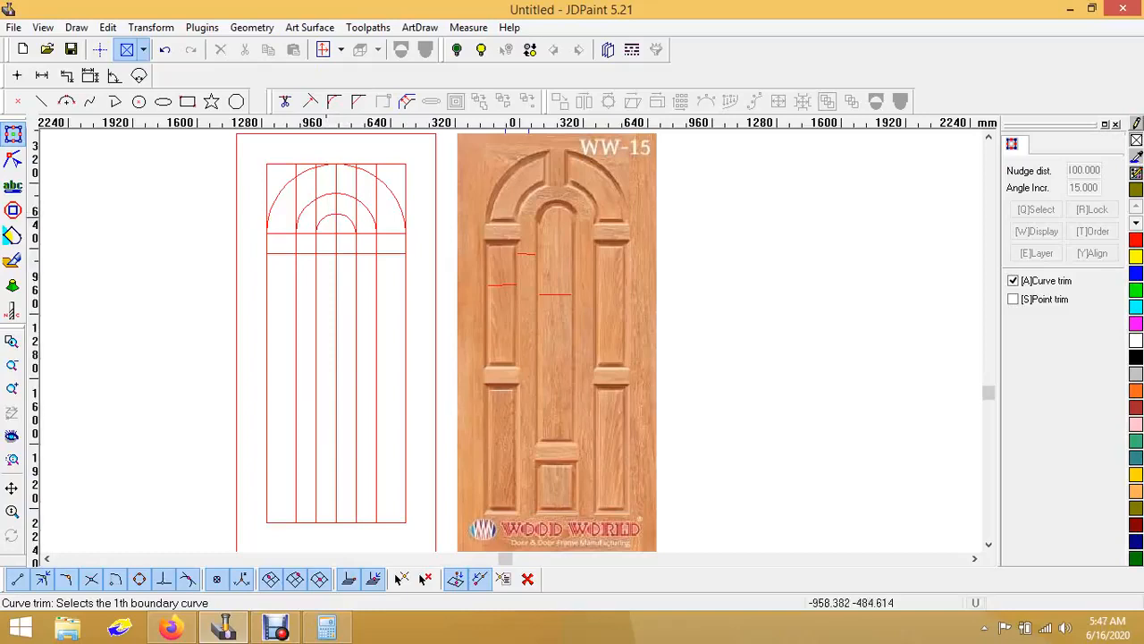
{"action": "left_click", "coordinate": [326, 216]}
{"action": "left_click", "coordinate": [297, 263]}
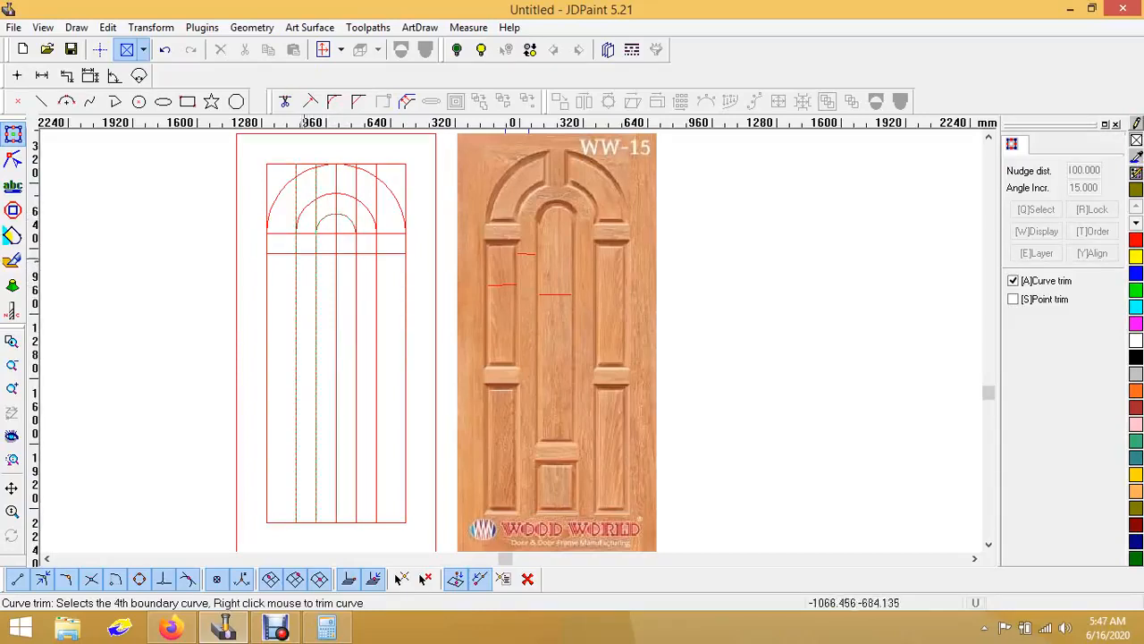
{"action": "left_click", "coordinate": [305, 254]}
{"action": "left_click", "coordinate": [269, 238]}
{"action": "left_click", "coordinate": [336, 210]}
{"action": "left_click", "coordinate": [356, 218]}
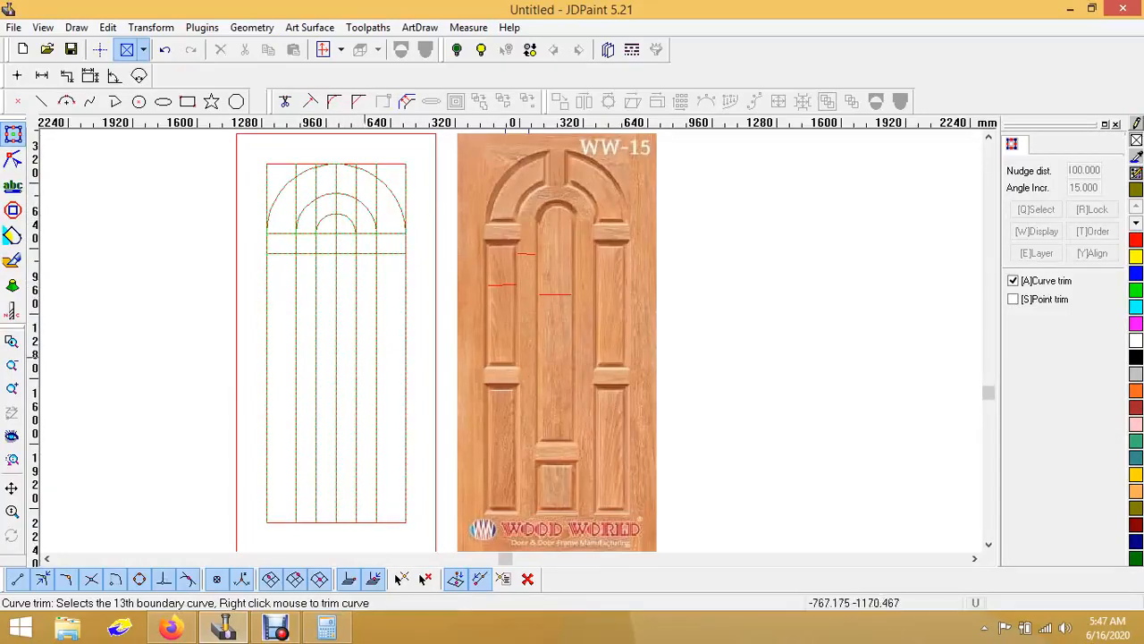
{"action": "left_click", "coordinate": [351, 522]}
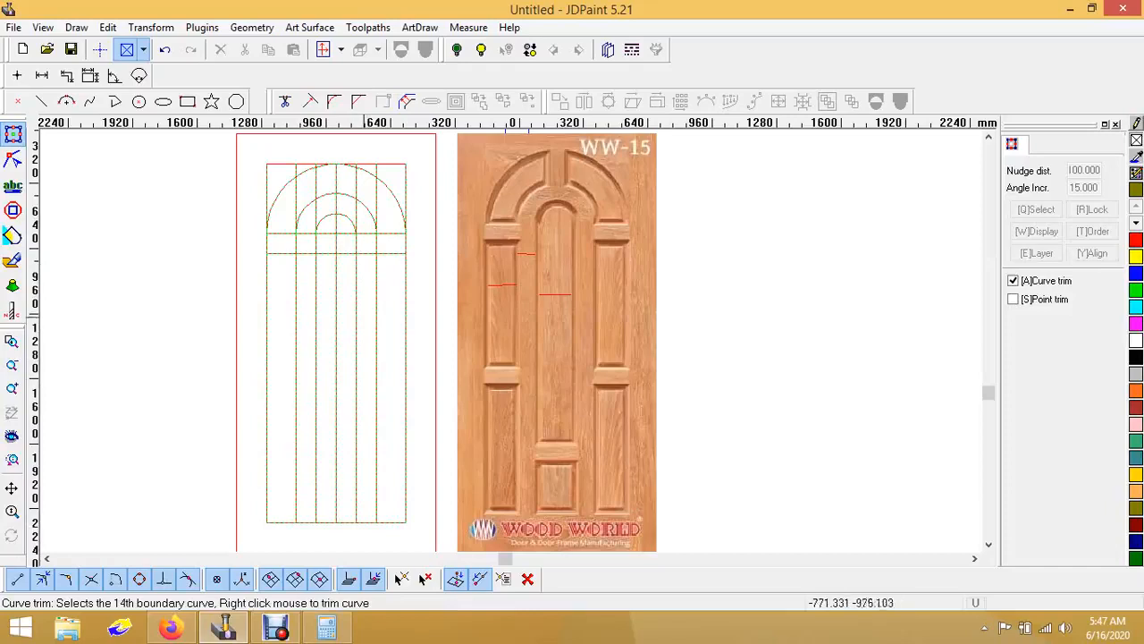
{"action": "right_click", "coordinate": [365, 304]}
Step: Trim away the two segments of the inner rectangle's bottom edge between the centre panel and each side panel
{"action": "scroll", "coordinate": [313, 525], "scroll_direction": "up", "scroll_amount": 4}
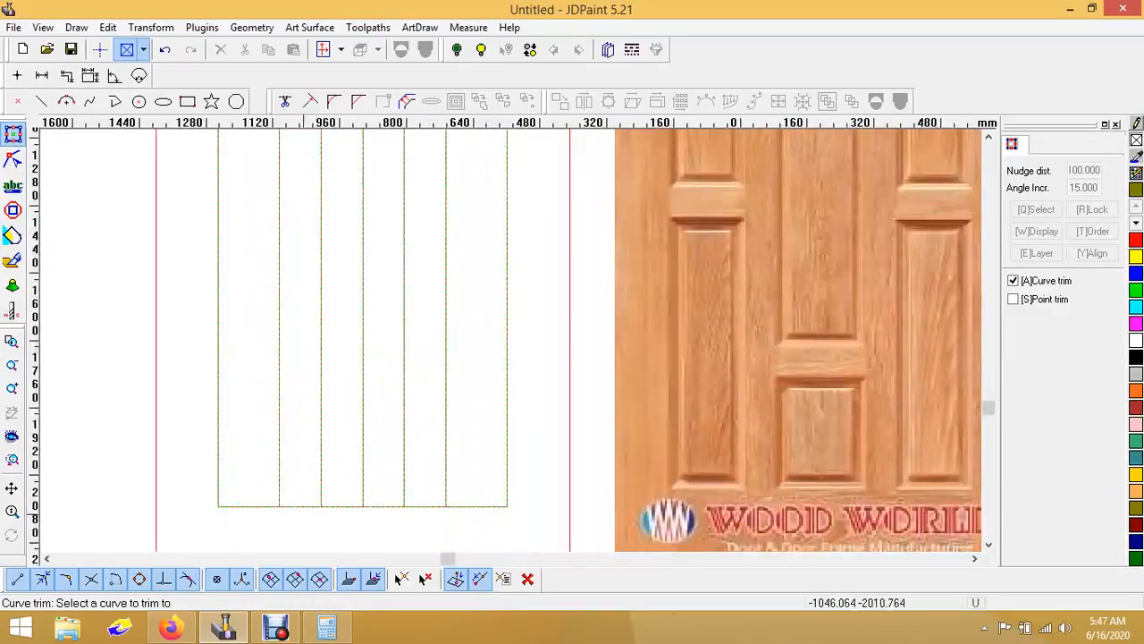
{"action": "left_click", "coordinate": [300, 506]}
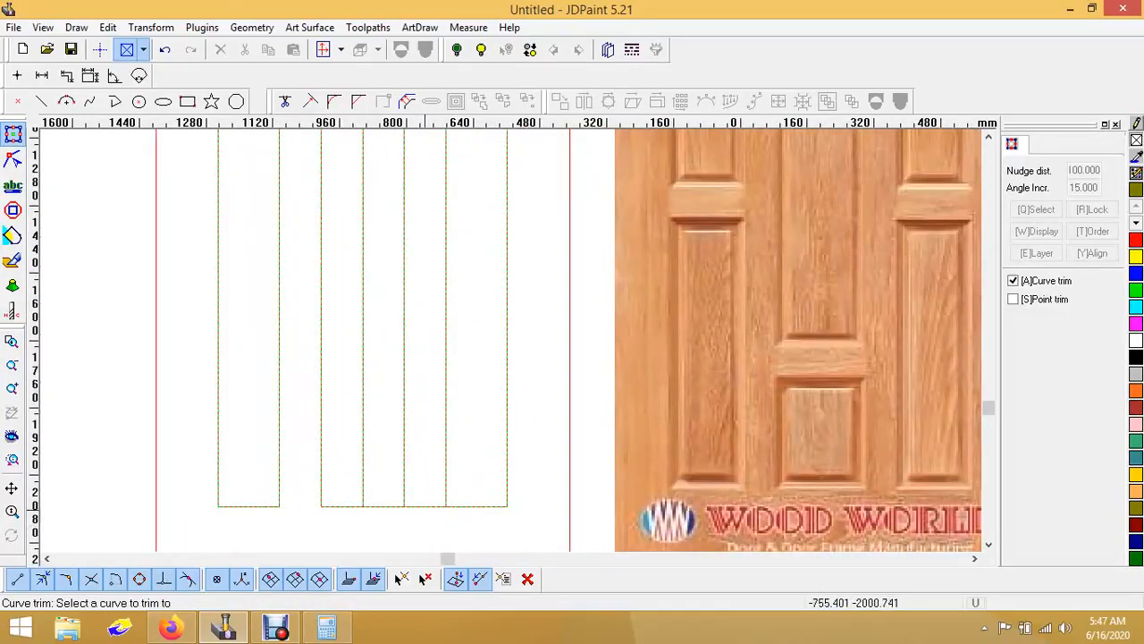
{"action": "left_click", "coordinate": [425, 507]}
{"action": "scroll", "coordinate": [406, 480], "scroll_direction": "down", "scroll_amount": 5}
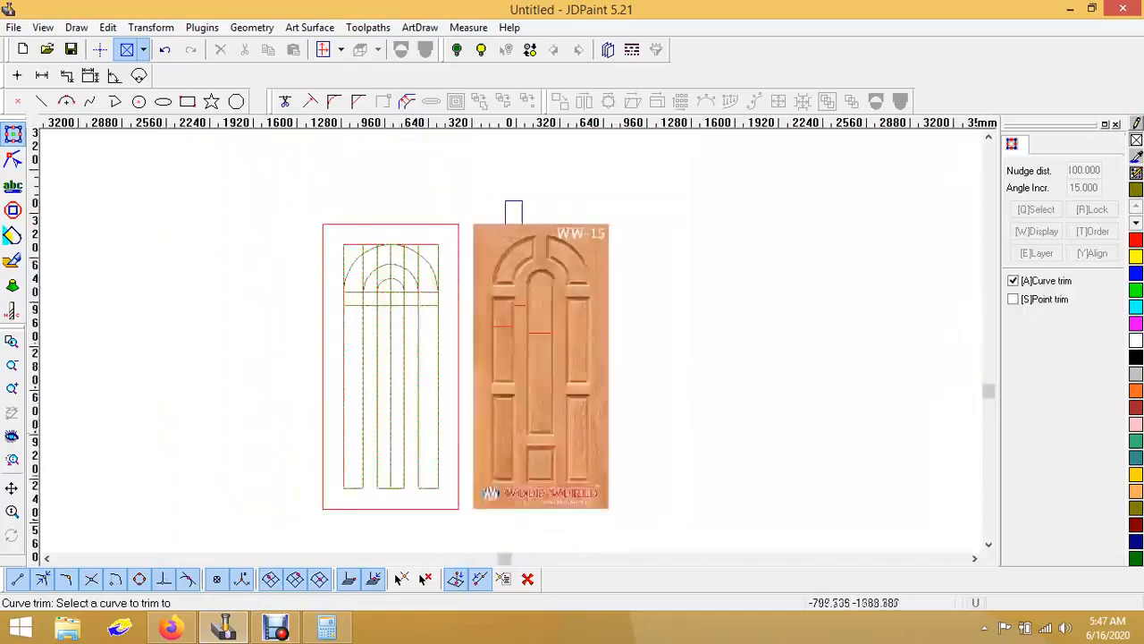
{"action": "scroll", "coordinate": [381, 307], "scroll_direction": "up", "scroll_amount": 3}
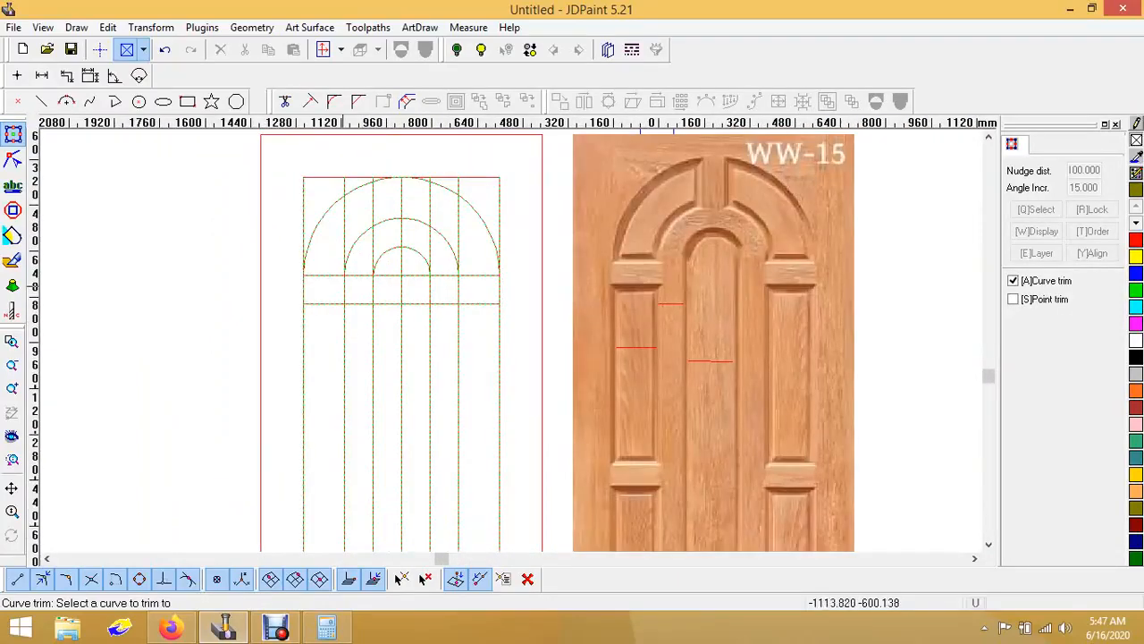
Step: Trim away the horizontal line segments and vertical line pieces lying between the centre panel and the side panels and inside the arch band
{"action": "left_click", "coordinate": [345, 290]}
{"action": "left_click", "coordinate": [362, 276]}
{"action": "left_click", "coordinate": [373, 237]}
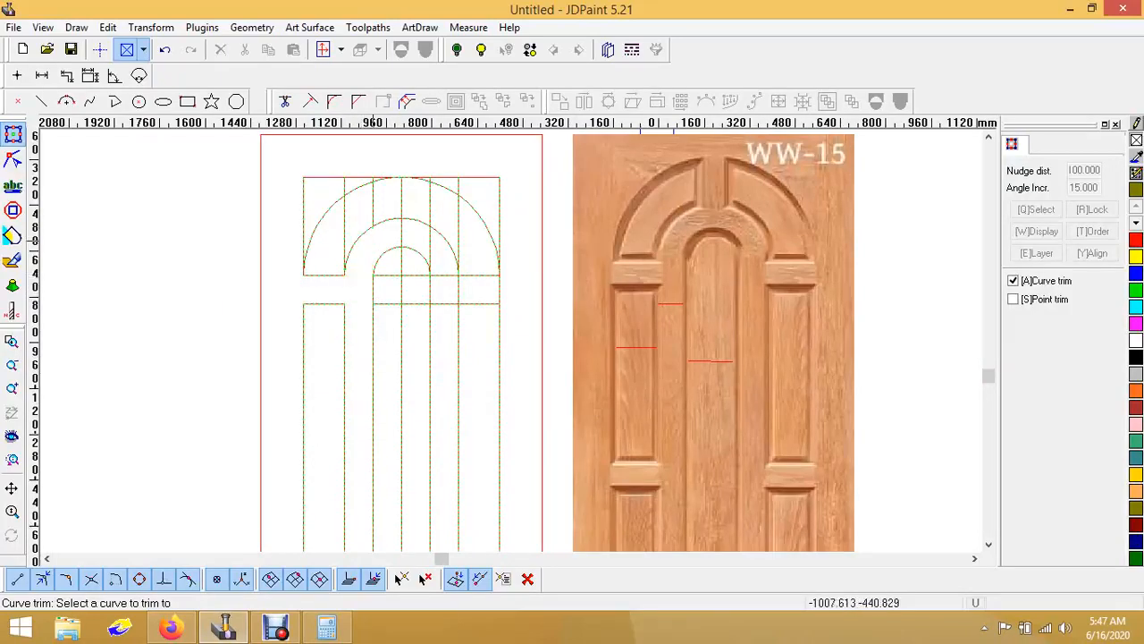
{"action": "left_click", "coordinate": [430, 236]}
{"action": "left_click", "coordinate": [443, 275]}
{"action": "left_click", "coordinate": [442, 304]}
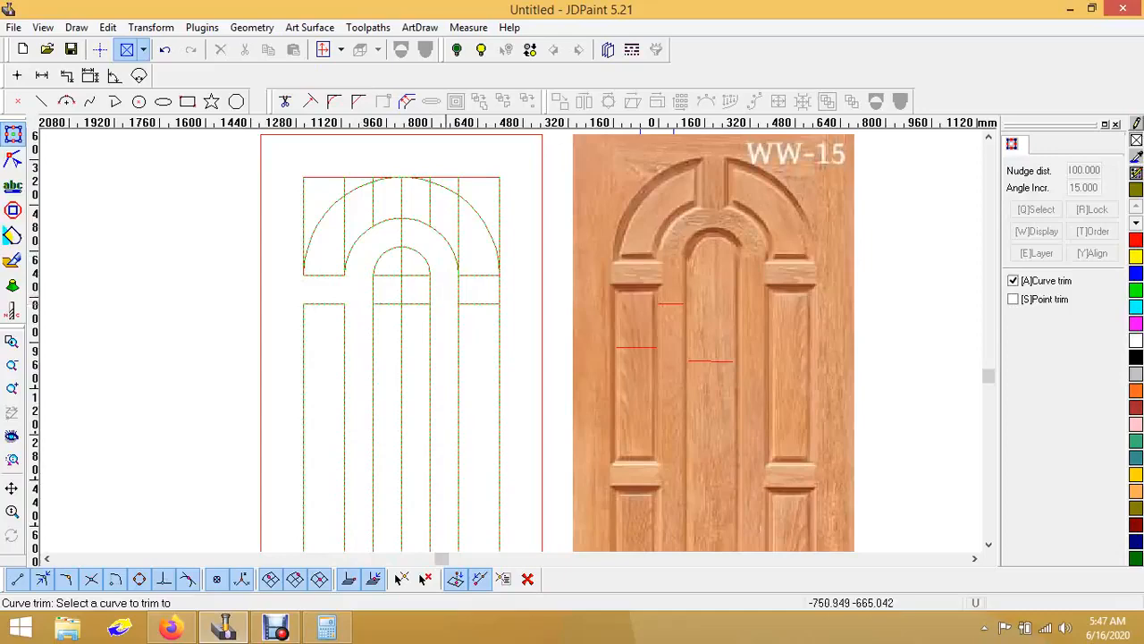
{"action": "left_click", "coordinate": [458, 291]}
{"action": "scroll", "coordinate": [411, 201], "scroll_direction": "down", "scroll_amount": 2}
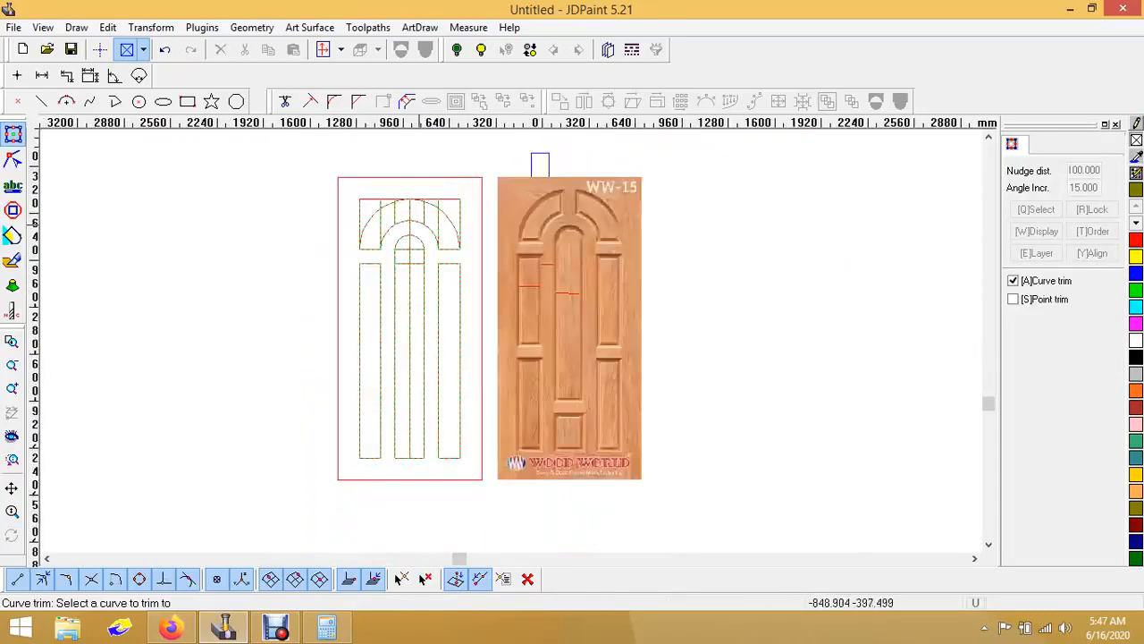
{"action": "scroll", "coordinate": [412, 192], "scroll_direction": "up", "scroll_amount": 3}
{"action": "scroll", "coordinate": [418, 189], "scroll_direction": "down", "scroll_amount": 2}
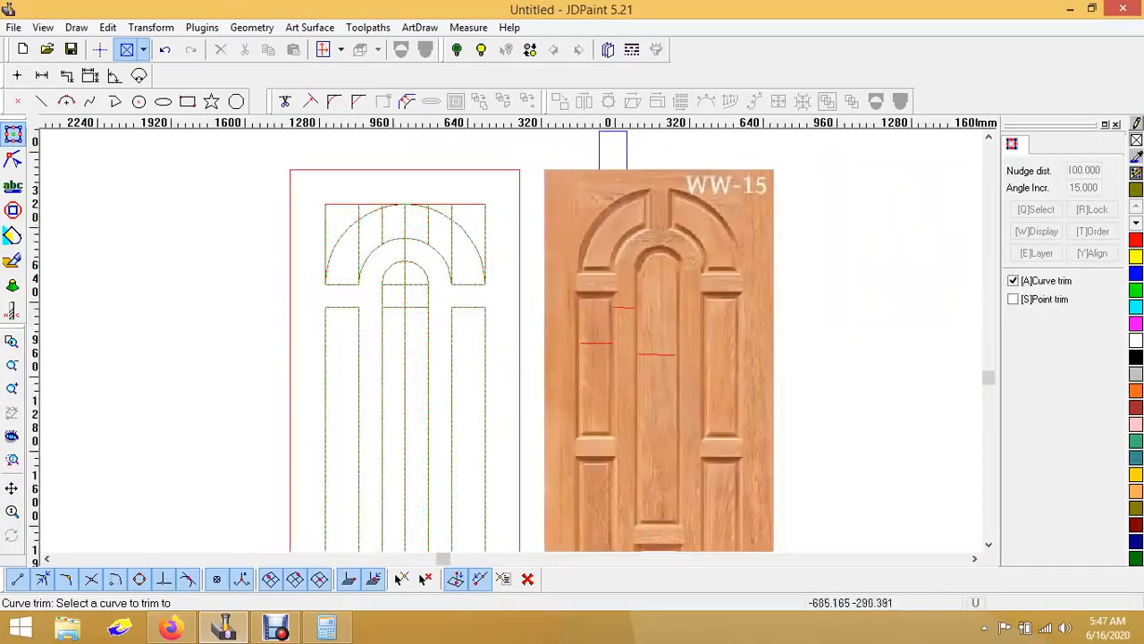
{"action": "key", "text": "Escape"}
{"action": "scroll", "coordinate": [380, 211], "scroll_direction": "up", "scroll_amount": 2}
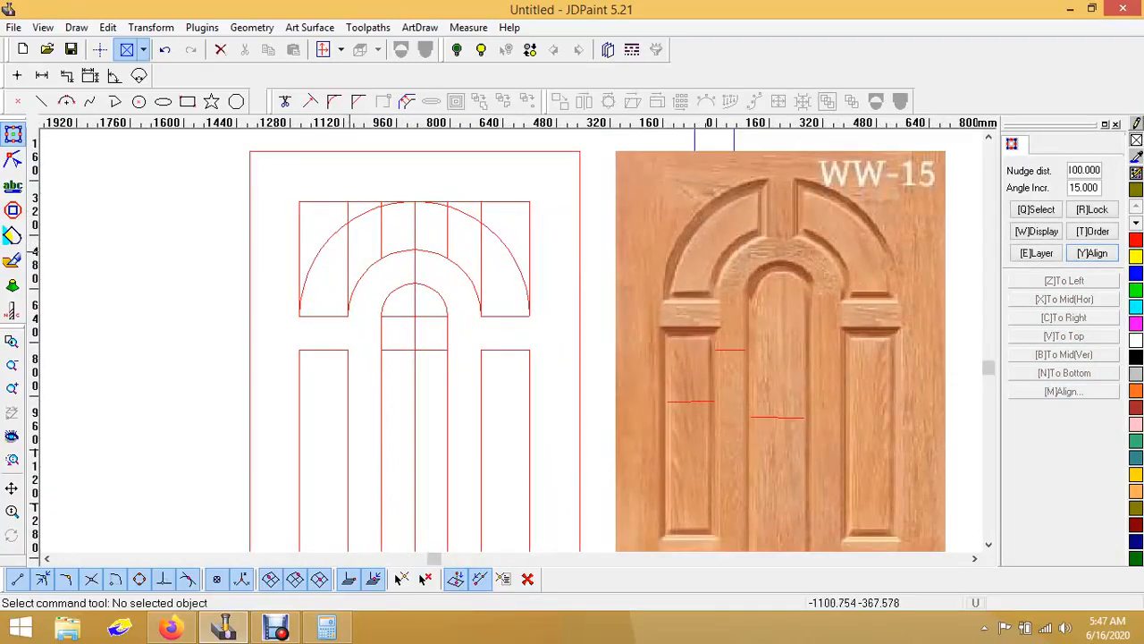
Step: Delete the four leftover vertical line pieces above and across the outer arch band, keeping the centre line
{"action": "left_click", "coordinate": [348, 251]}
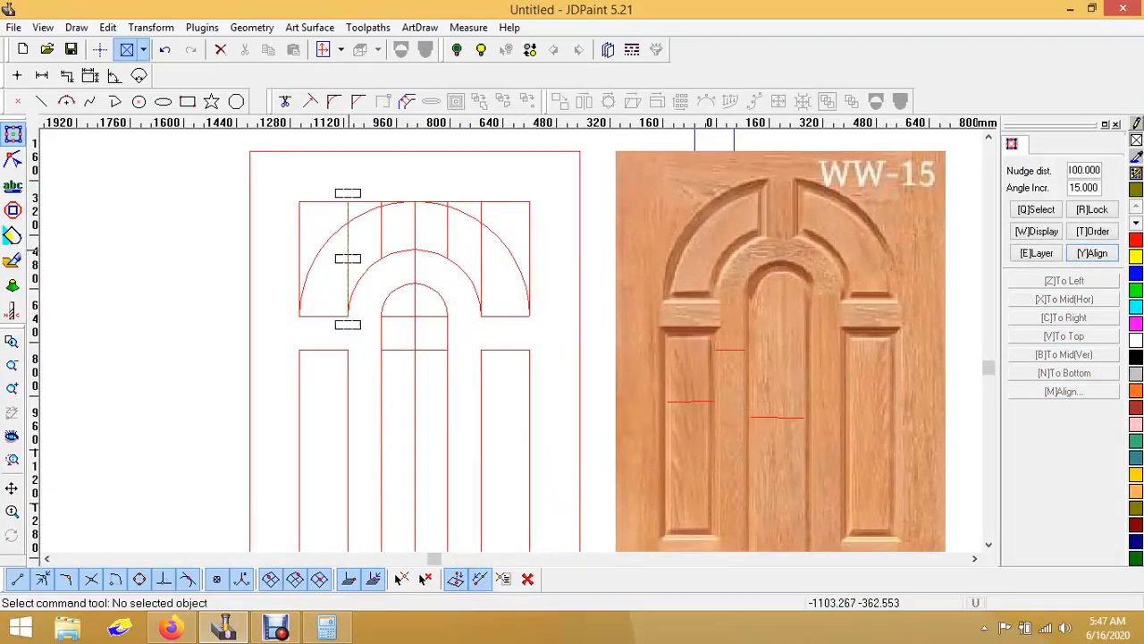
{"action": "key", "text": "Delete"}
{"action": "left_click", "coordinate": [382, 237]}
{"action": "key", "text": "Delete"}
{"action": "left_click", "coordinate": [448, 215]}
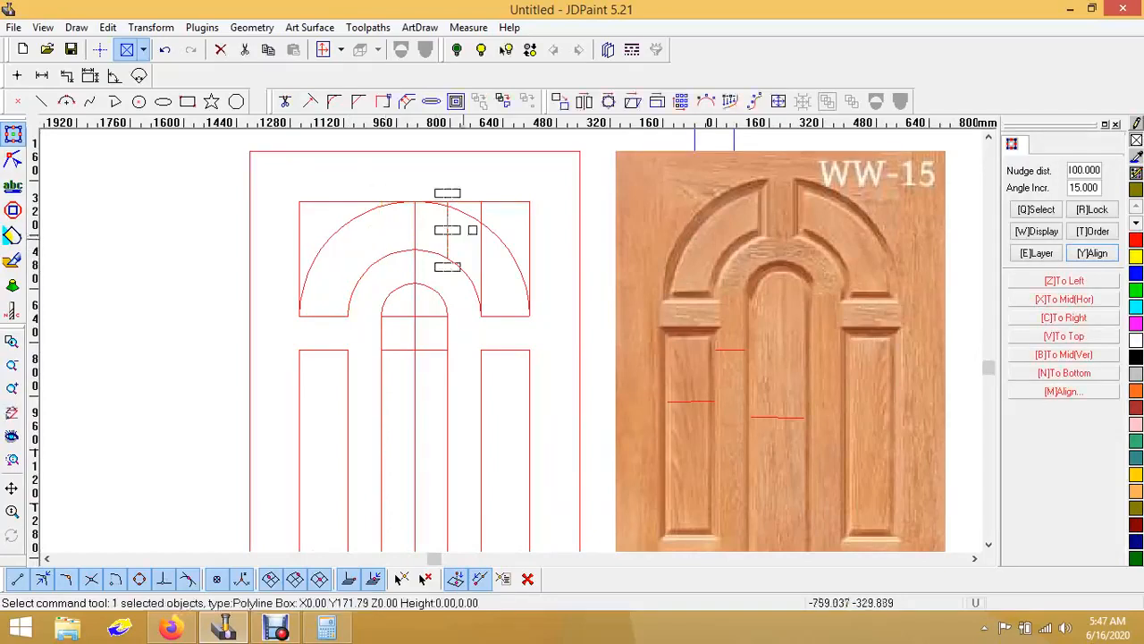
{"action": "key", "text": "Delete"}
{"action": "left_click", "coordinate": [481, 214]}
{"action": "key", "text": "Delete"}
Step: Delete the remaining top and side edges of the inner rectangle around the outer arch
{"action": "left_click_drag", "start_coordinate": [534, 215], "coordinate": [507, 192]}
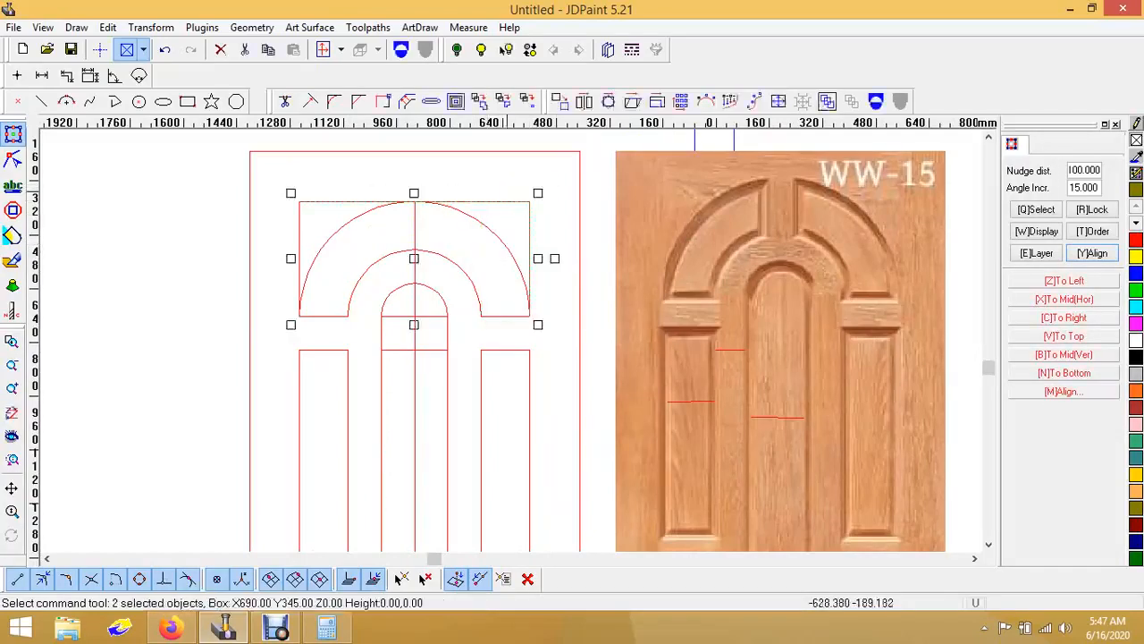
{"action": "key", "text": "Delete"}
{"action": "left_click", "coordinate": [300, 223]}
{"action": "key", "text": "Delete"}
Step: Delete the two horizontal segments crossing the centre panel below its arch
{"action": "scroll", "coordinate": [394, 264], "scroll_direction": "down", "scroll_amount": 3}
{"action": "scroll", "coordinate": [412, 375], "scroll_direction": "up", "scroll_amount": 3}
{"action": "scroll", "coordinate": [411, 261], "scroll_direction": "up", "scroll_amount": 2}
{"action": "left_click", "coordinate": [411, 248]}
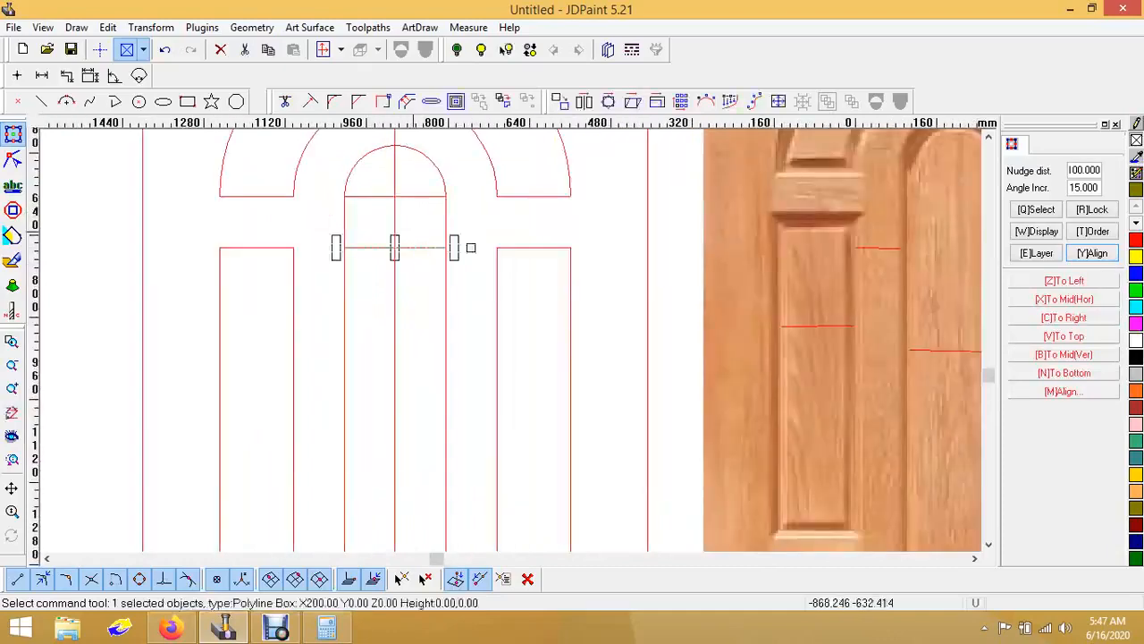
{"action": "key", "text": "Delete"}
{"action": "left_click", "coordinate": [408, 197]}
{"action": "key", "text": "Delete"}
Step: Extend the vertical centre line upward past the outer arch, almost to the door's top edge
{"action": "scroll", "coordinate": [404, 193], "scroll_direction": "down", "scroll_amount": 3}
{"action": "scroll", "coordinate": [429, 312], "scroll_direction": "down", "scroll_amount": 3}
{"action": "scroll", "coordinate": [401, 199], "scroll_direction": "up", "scroll_amount": 3}
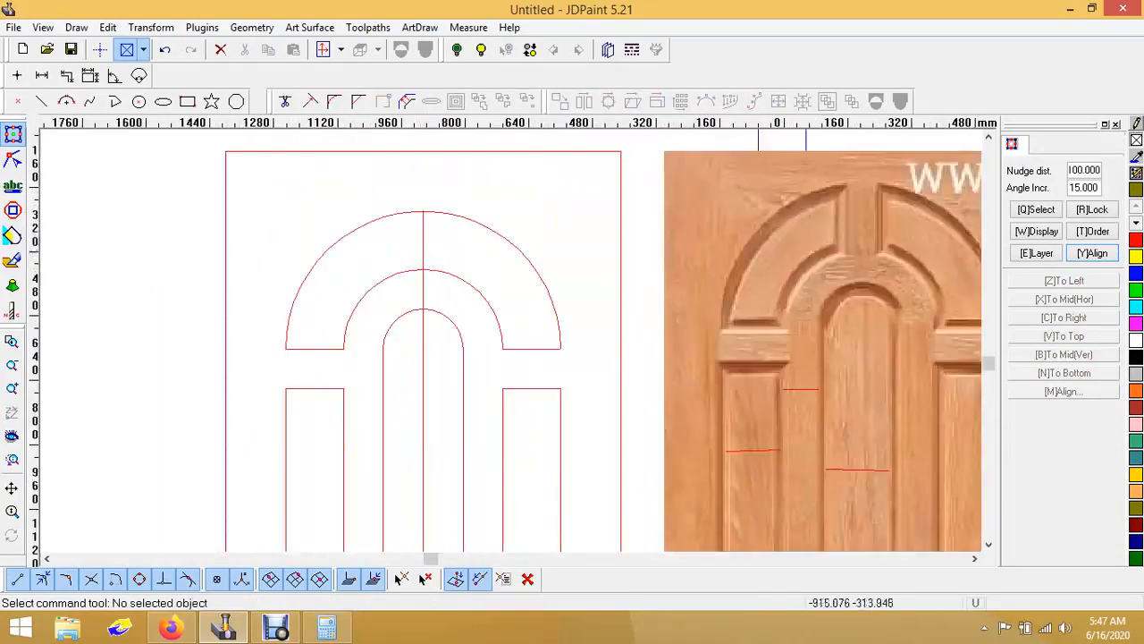
{"action": "left_click", "coordinate": [423, 243]}
{"action": "left_click_drag", "start_coordinate": [423, 203], "coordinate": [422, 153]}
{"action": "left_click", "coordinate": [459, 185]}
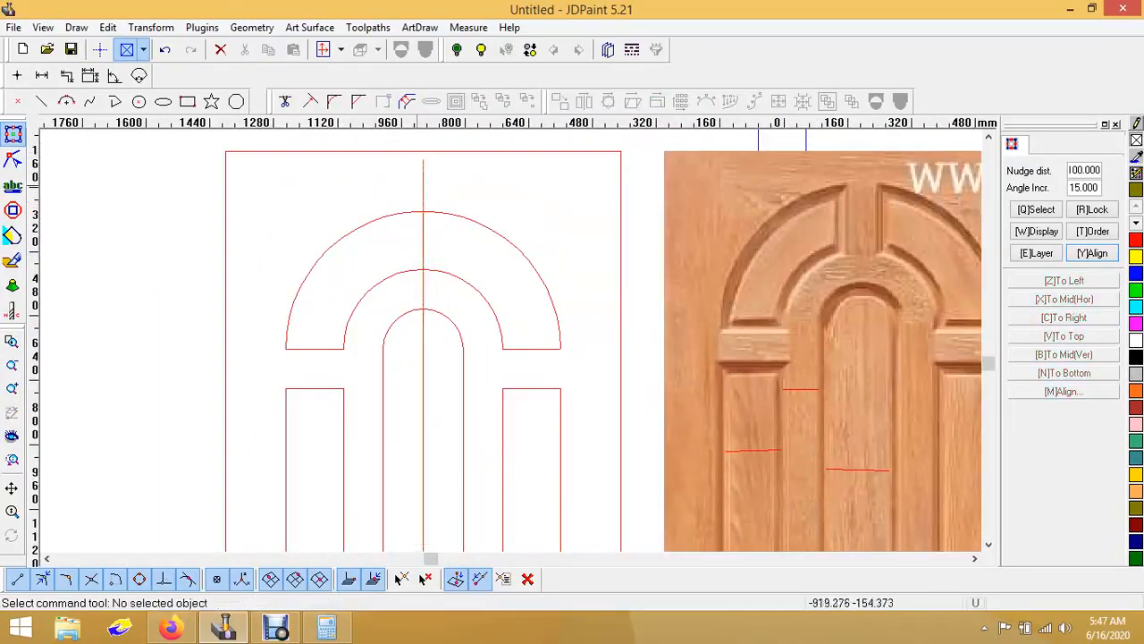
{"action": "scroll", "coordinate": [471, 185], "scroll_direction": "down", "scroll_amount": 1}
{"action": "scroll", "coordinate": [501, 206], "scroll_direction": "up", "scroll_amount": 1}
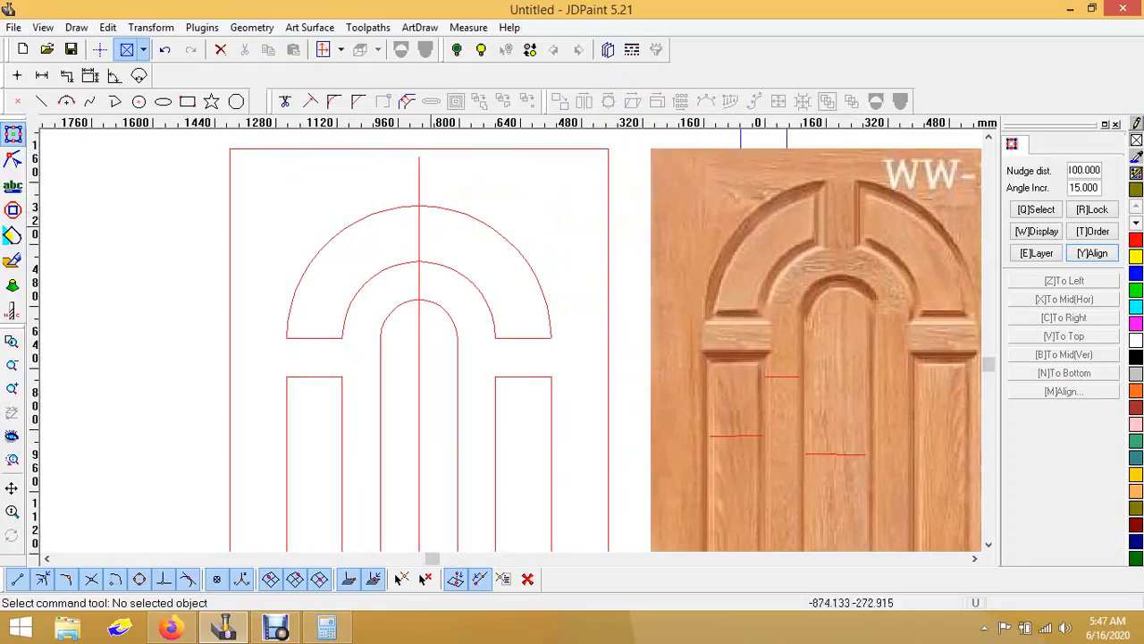
Step: Offset the vertical centre line 50 mm to both sides and delete the original centre line
{"action": "left_click", "coordinate": [406, 101]}
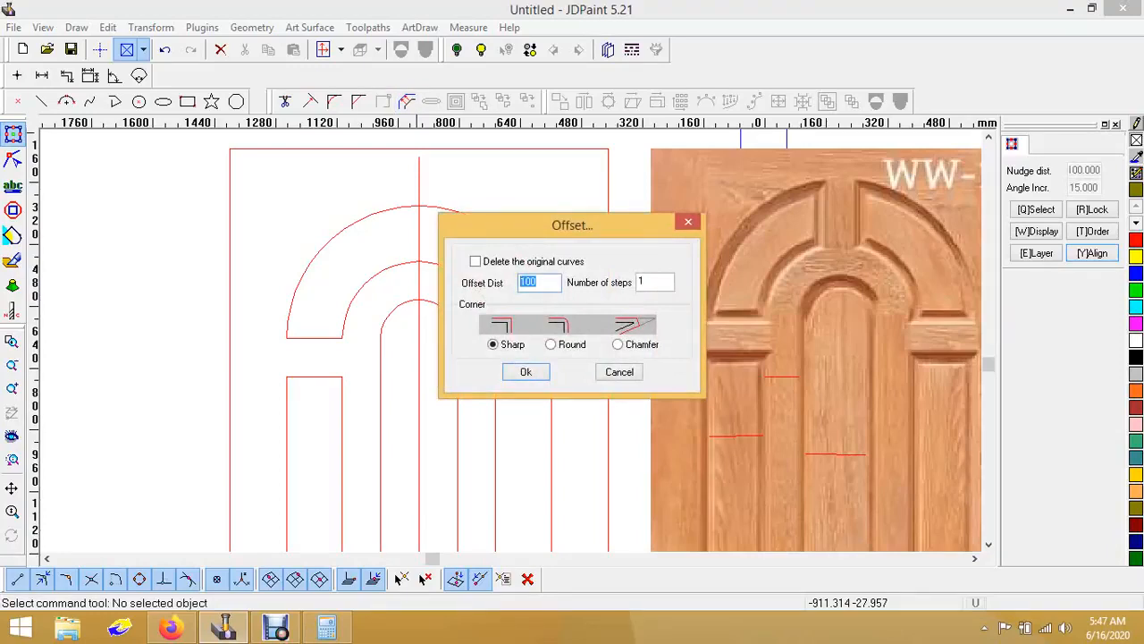
{"action": "type", "text": "50"}
{"action": "key", "text": "Return"}
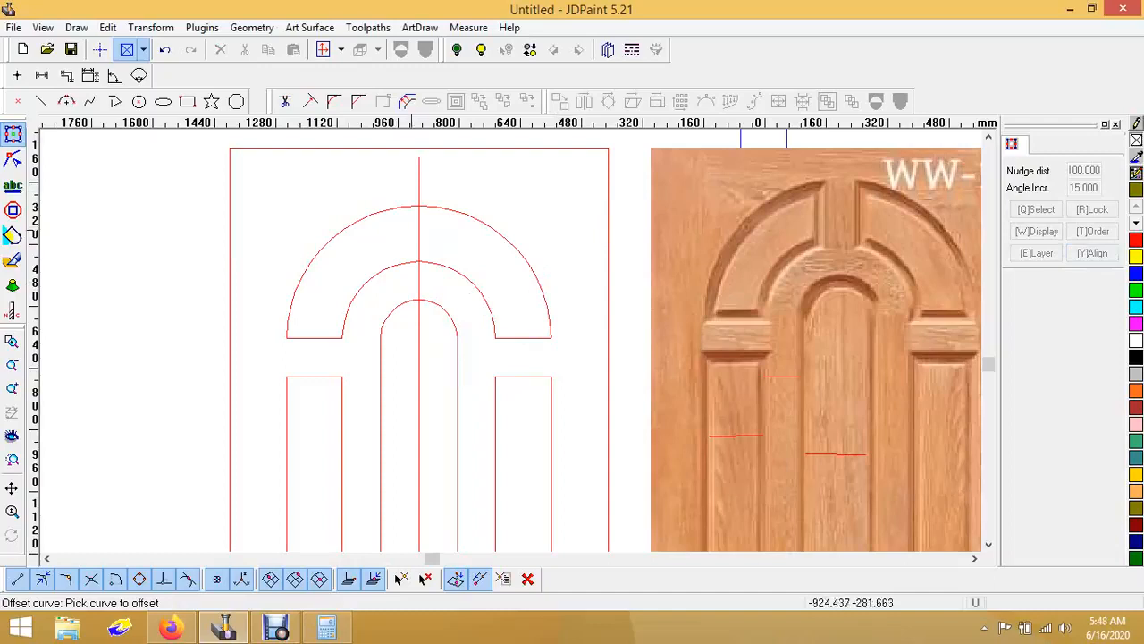
{"action": "left_click", "coordinate": [419, 234]}
{"action": "left_click", "coordinate": [409, 234]}
{"action": "left_click", "coordinate": [418, 226]}
{"action": "left_click", "coordinate": [428, 227]}
{"action": "right_click", "coordinate": [426, 230]}
{"action": "left_click", "coordinate": [419, 234]}
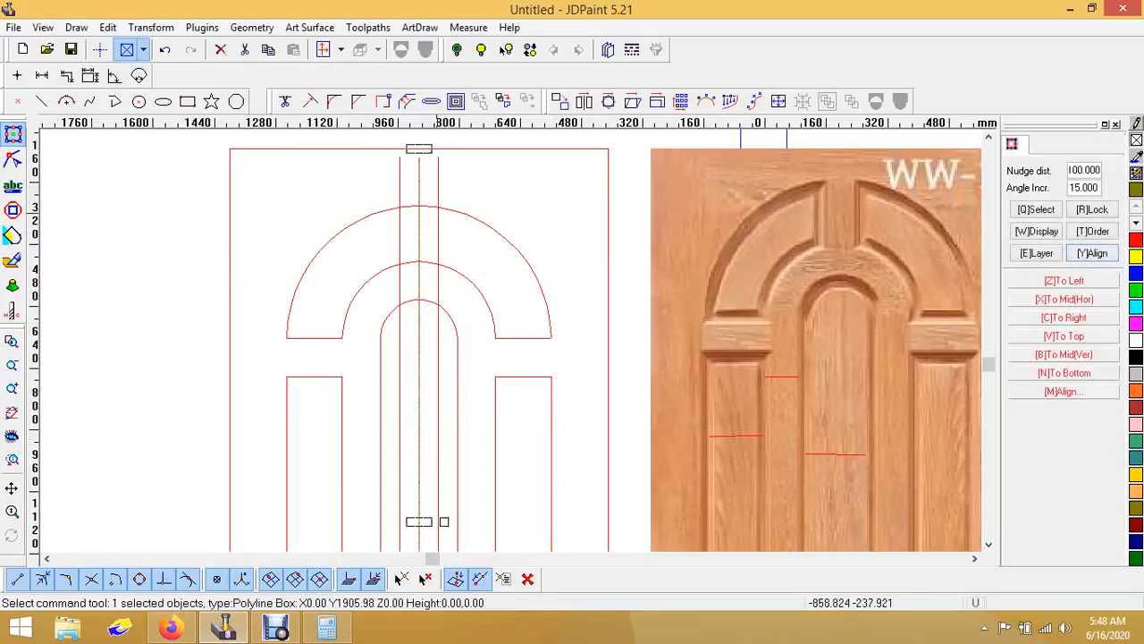
{"action": "key", "text": "Delete"}
Step: Using the two offset lines and the outer and middle arcs as trim boundaries, remove both arc segments between the lines
{"action": "left_click", "coordinate": [285, 102]}
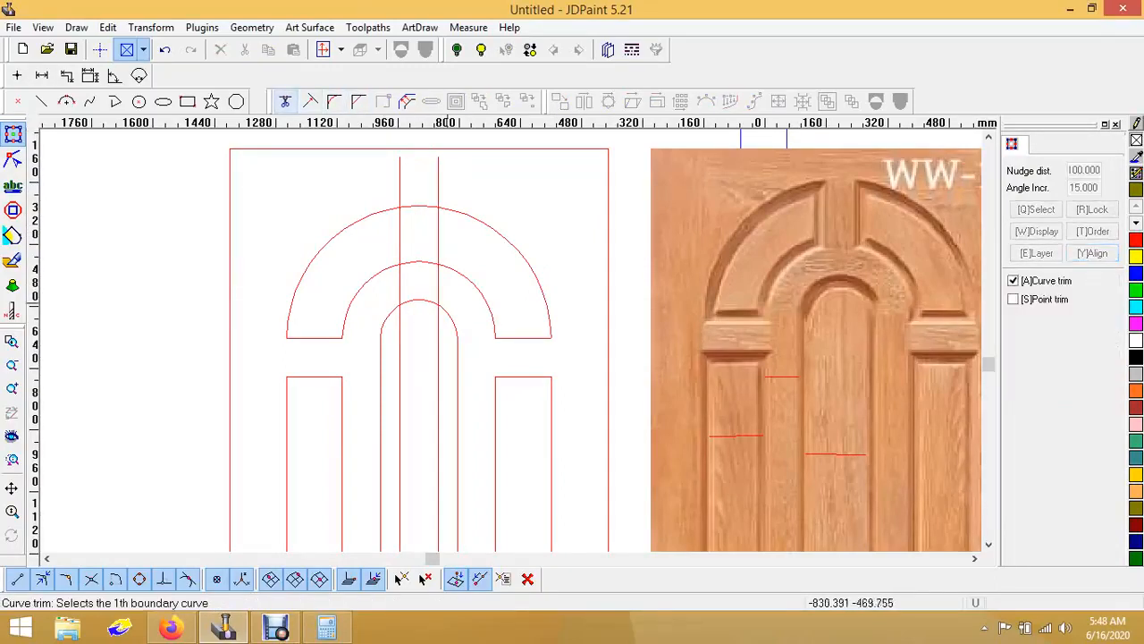
{"action": "left_click", "coordinate": [422, 262]}
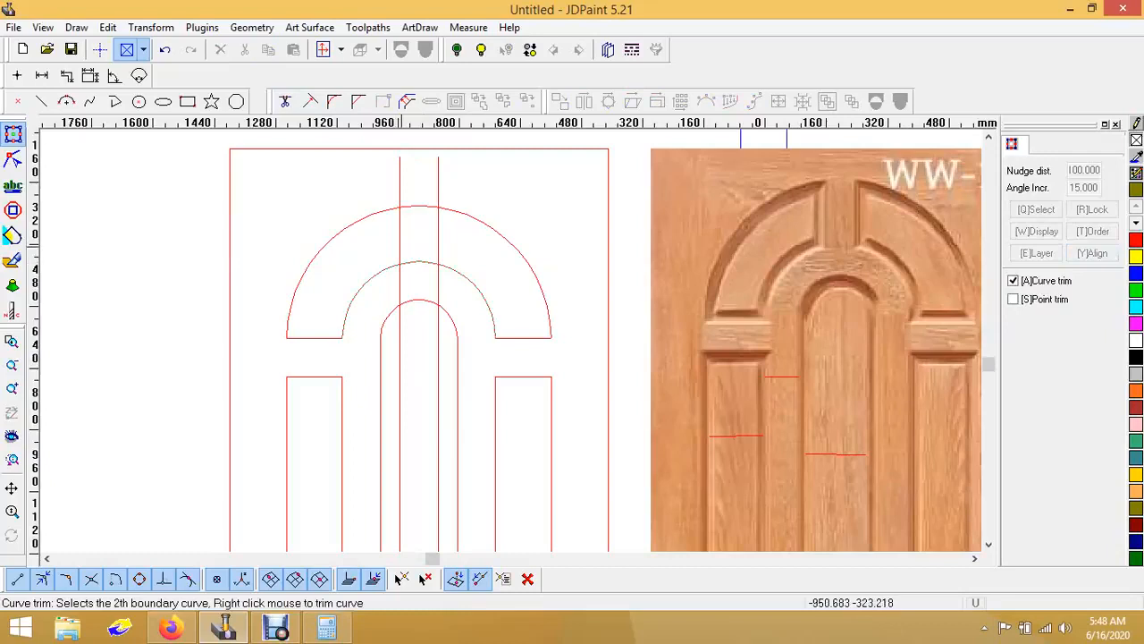
{"action": "left_click", "coordinate": [401, 246]}
{"action": "left_click", "coordinate": [439, 242]}
{"action": "left_click", "coordinate": [430, 207]}
{"action": "right_click", "coordinate": [487, 178]}
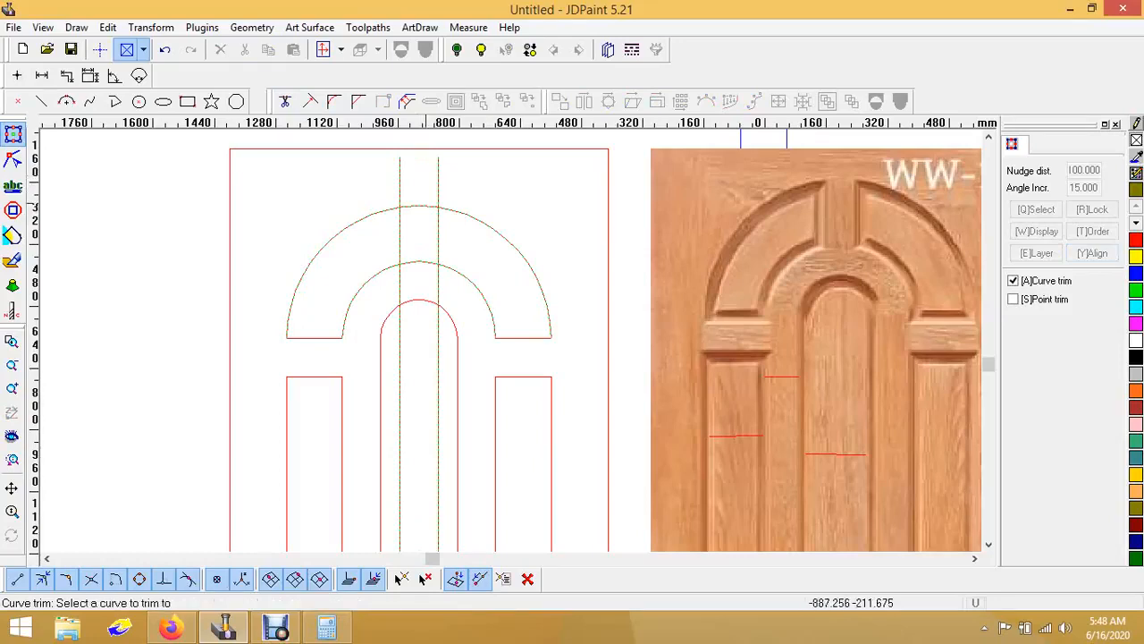
{"action": "left_click", "coordinate": [422, 206]}
{"action": "left_click", "coordinate": [419, 262]}
Step: Trim the two offset vertical lines so only their parts between the outer and middle arcs remain
{"action": "left_click", "coordinate": [400, 283]}
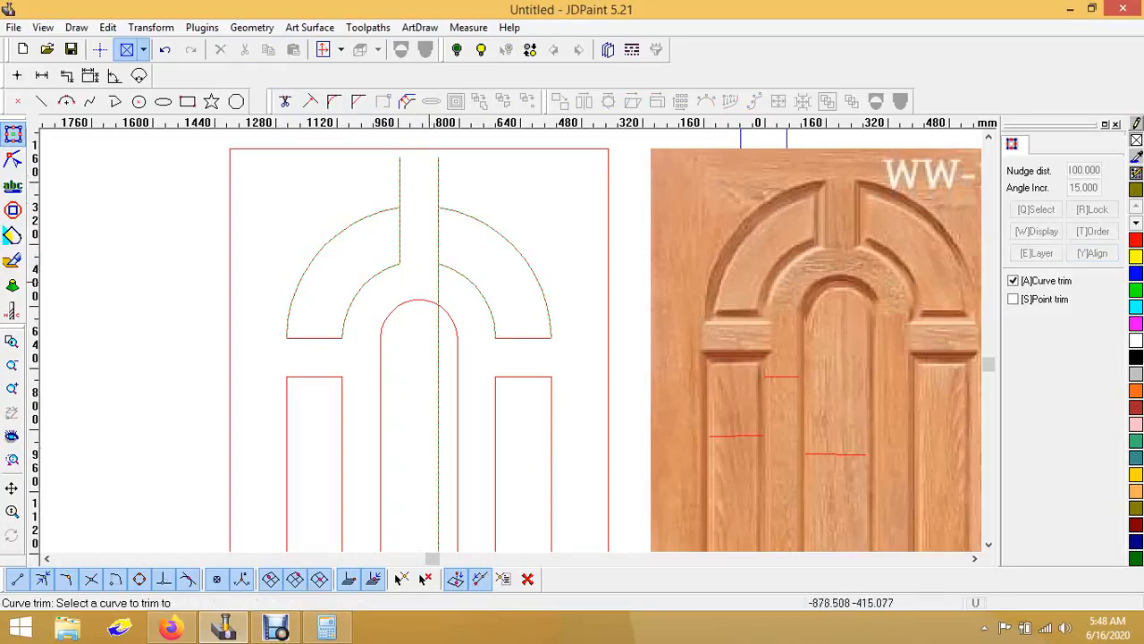
{"action": "left_click", "coordinate": [438, 284]}
{"action": "left_click", "coordinate": [438, 190]}
{"action": "left_click", "coordinate": [400, 190]}
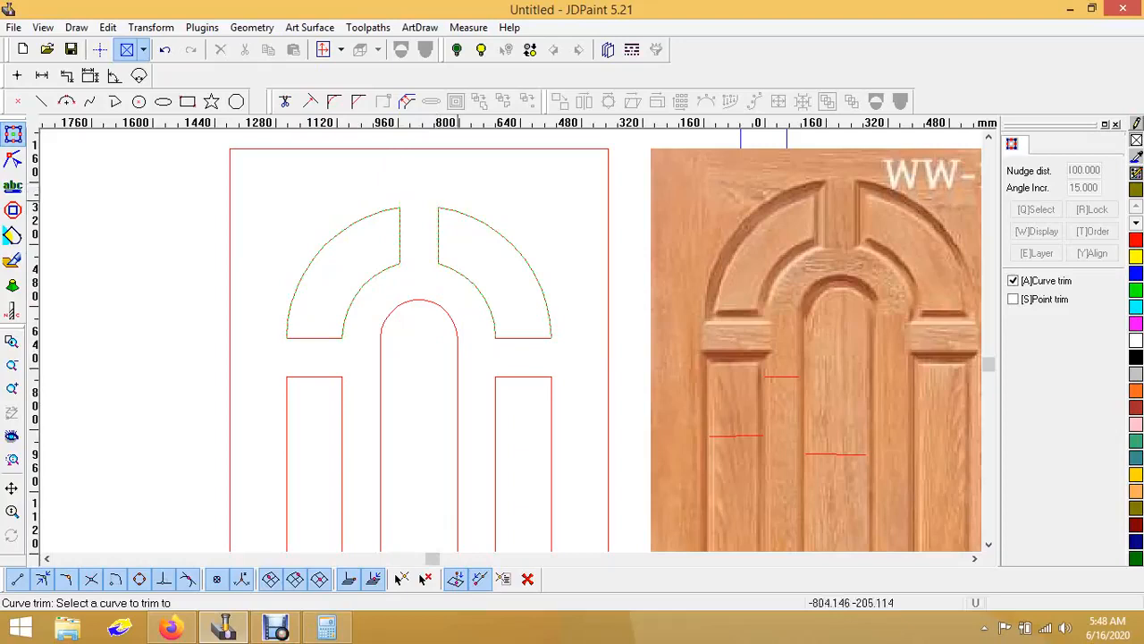
{"action": "right_click", "coordinate": [456, 201]}
{"action": "left_click", "coordinate": [399, 165]}
{"action": "scroll", "coordinate": [397, 165], "scroll_direction": "down", "scroll_amount": 3}
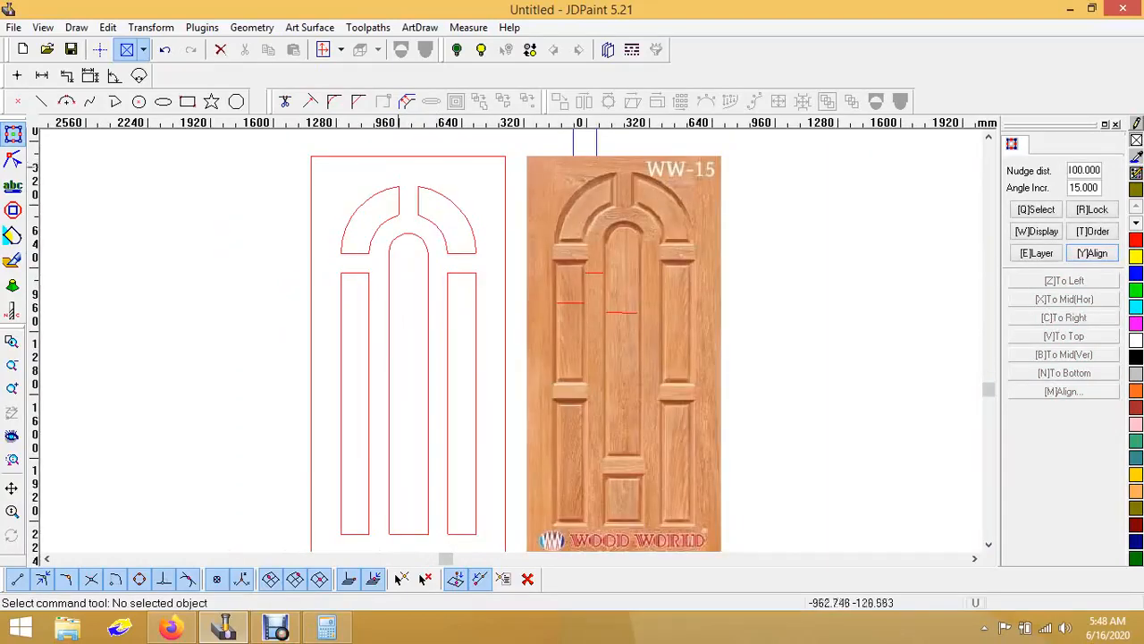
{"action": "scroll", "coordinate": [380, 163], "scroll_direction": "down", "scroll_amount": 2}
{"action": "scroll", "coordinate": [426, 250], "scroll_direction": "up", "scroll_amount": 1}
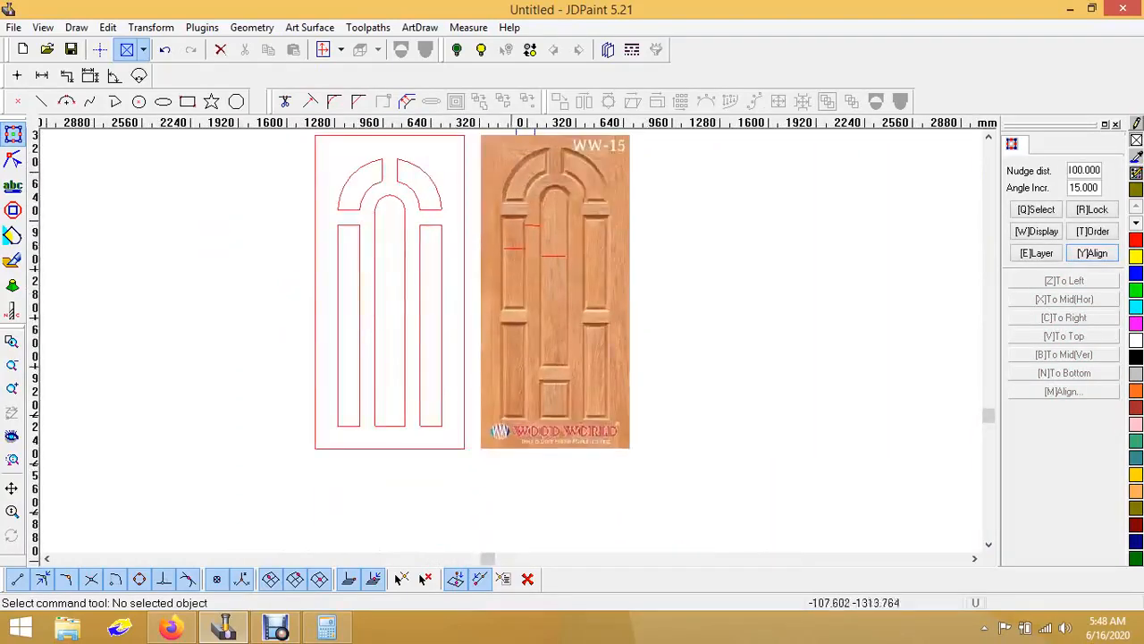
Step: Draw a horizontal line from the midpoint of the left side panel's outer edge to the midpoint of the right side panel's outer edge
{"action": "left_click", "coordinate": [516, 366]}
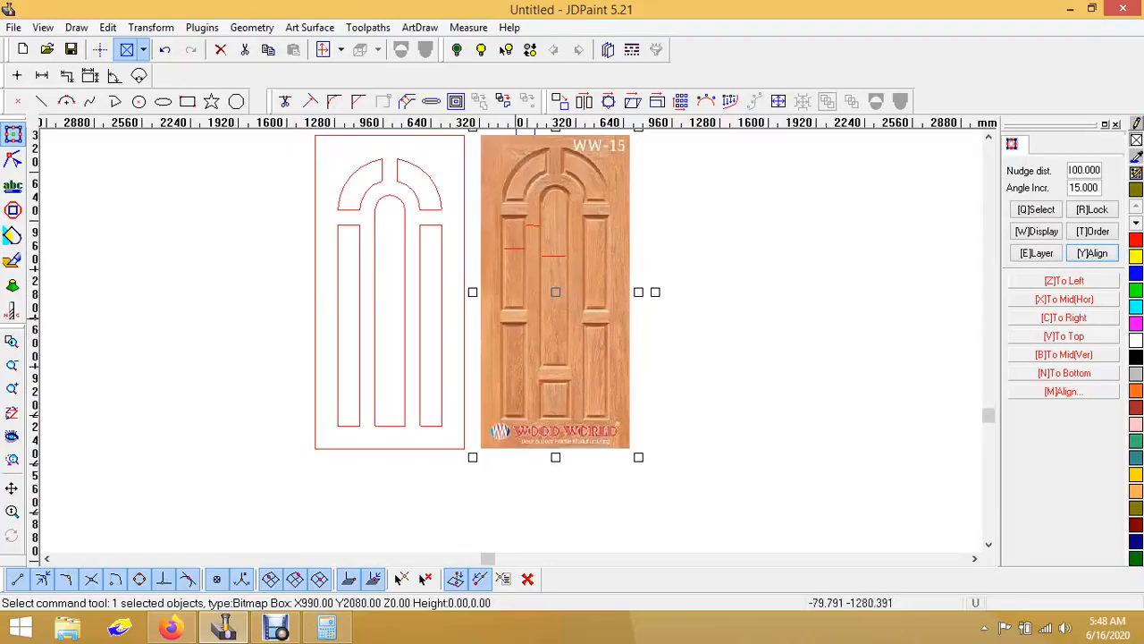
{"action": "left_click", "coordinate": [41, 101]}
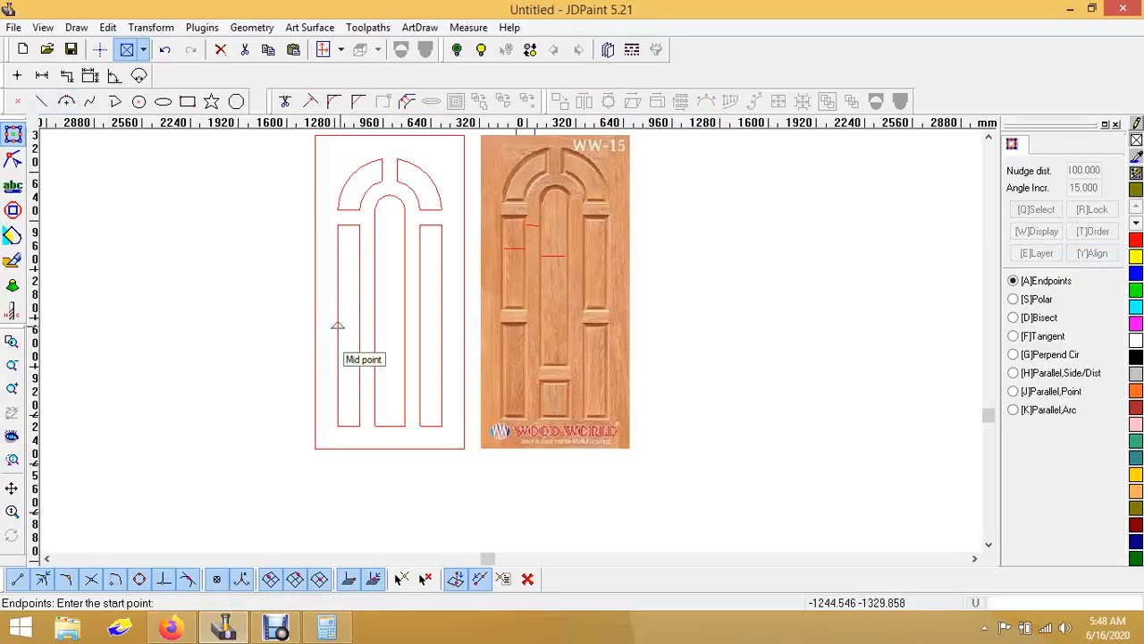
{"action": "left_click", "coordinate": [338, 327]}
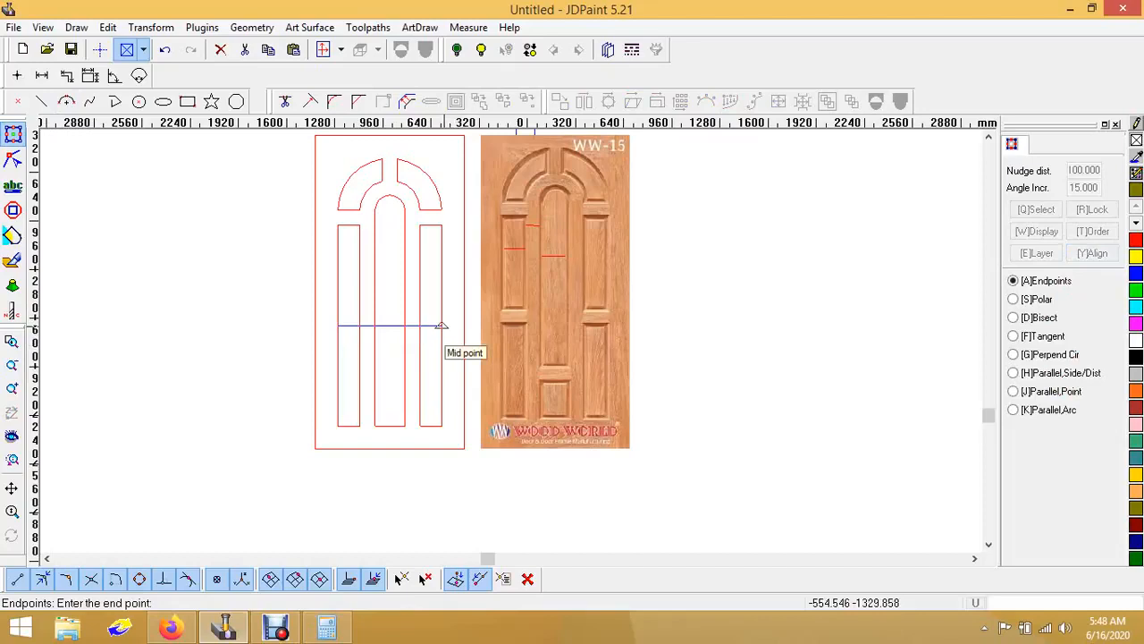
{"action": "left_click", "coordinate": [442, 327]}
{"action": "right_click", "coordinate": [436, 338]}
{"action": "scroll", "coordinate": [410, 378], "scroll_direction": "up", "scroll_amount": 1}
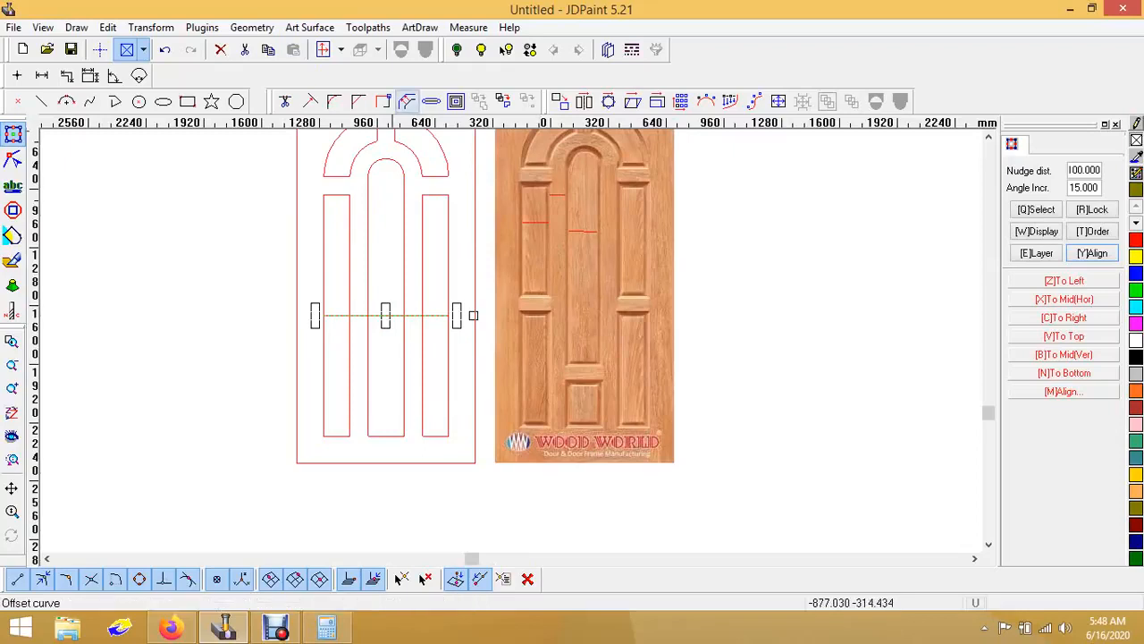
Step: Offset the horizontal mid line 50 mm both upward and downward and delete the original line
{"action": "left_click", "coordinate": [406, 101]}
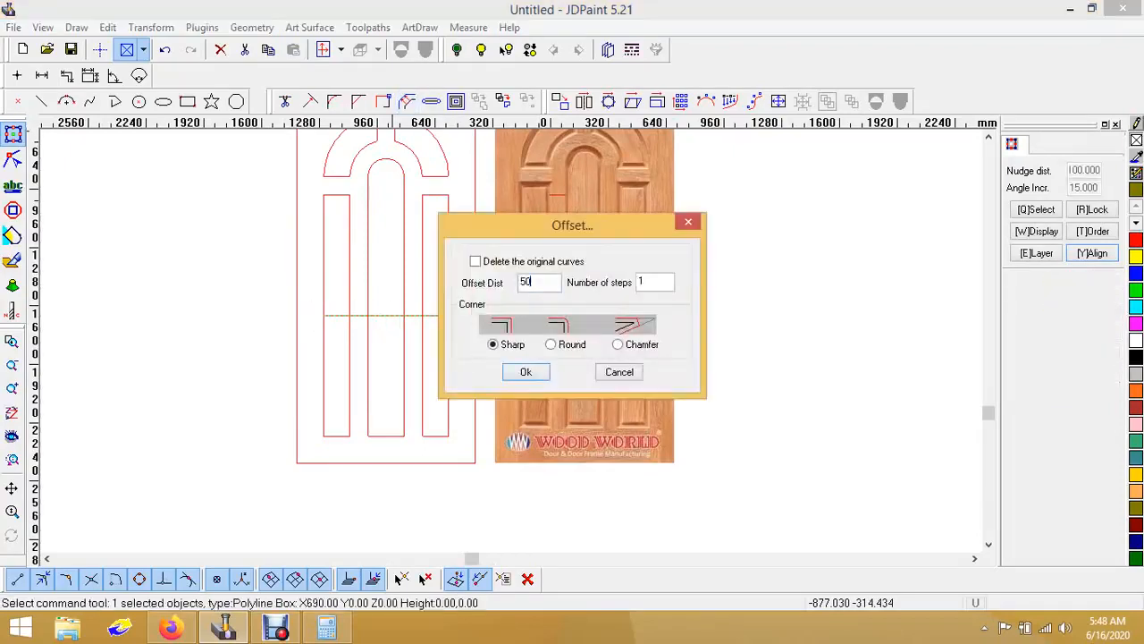
{"action": "key", "text": "Return"}
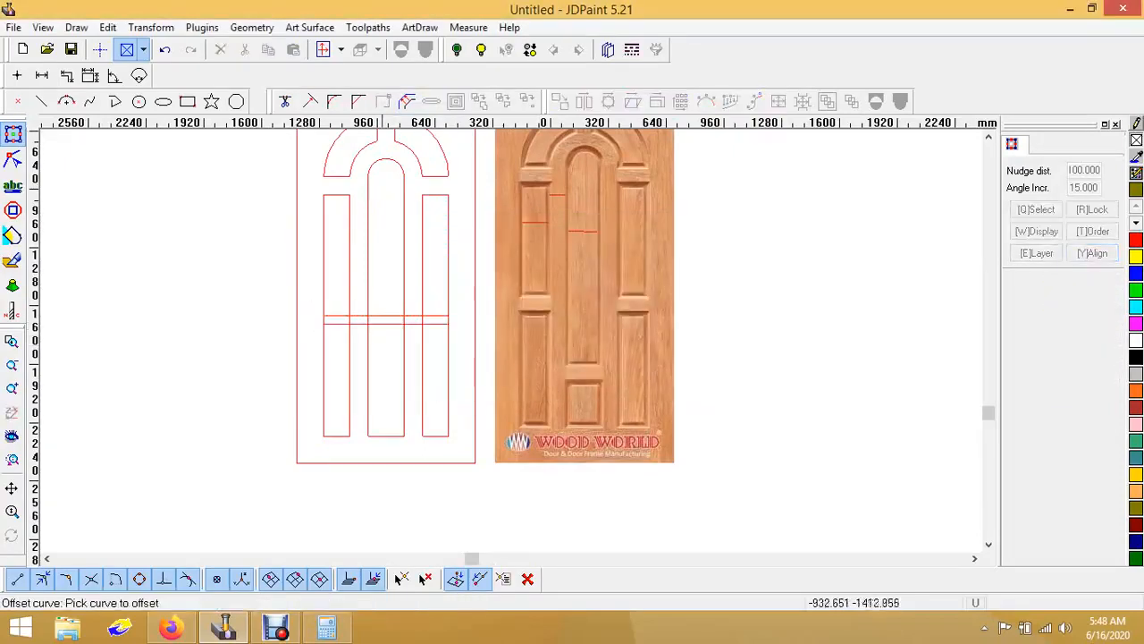
{"action": "left_click", "coordinate": [384, 316]}
{"action": "left_click", "coordinate": [389, 307]}
{"action": "right_click", "coordinate": [392, 302]}
{"action": "left_click", "coordinate": [392, 314]}
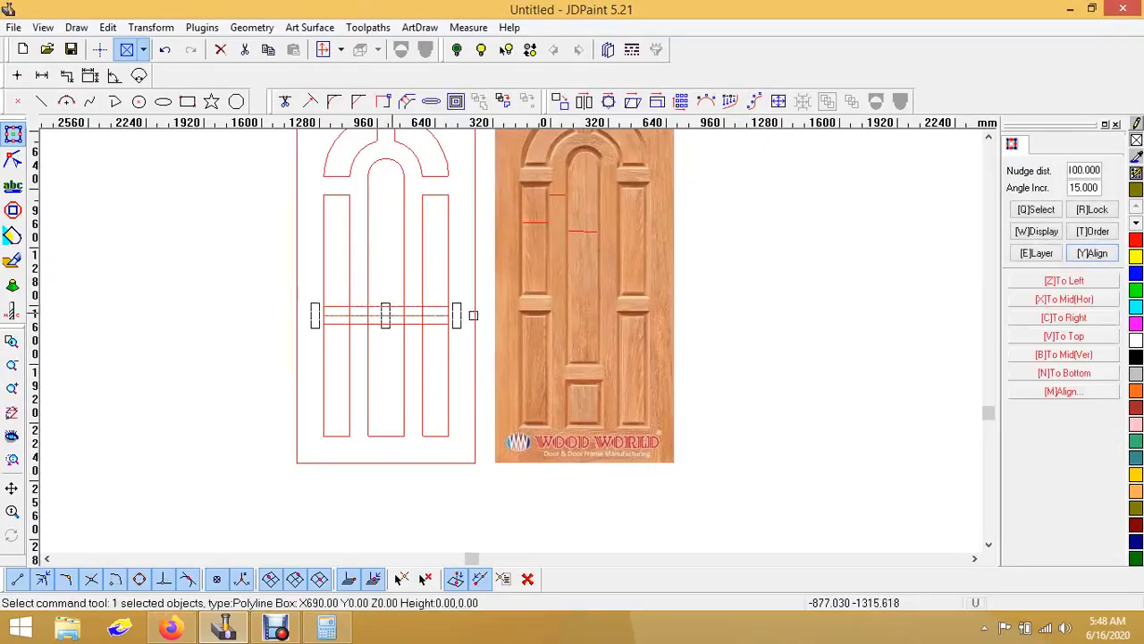
{"action": "key", "text": "Delete"}
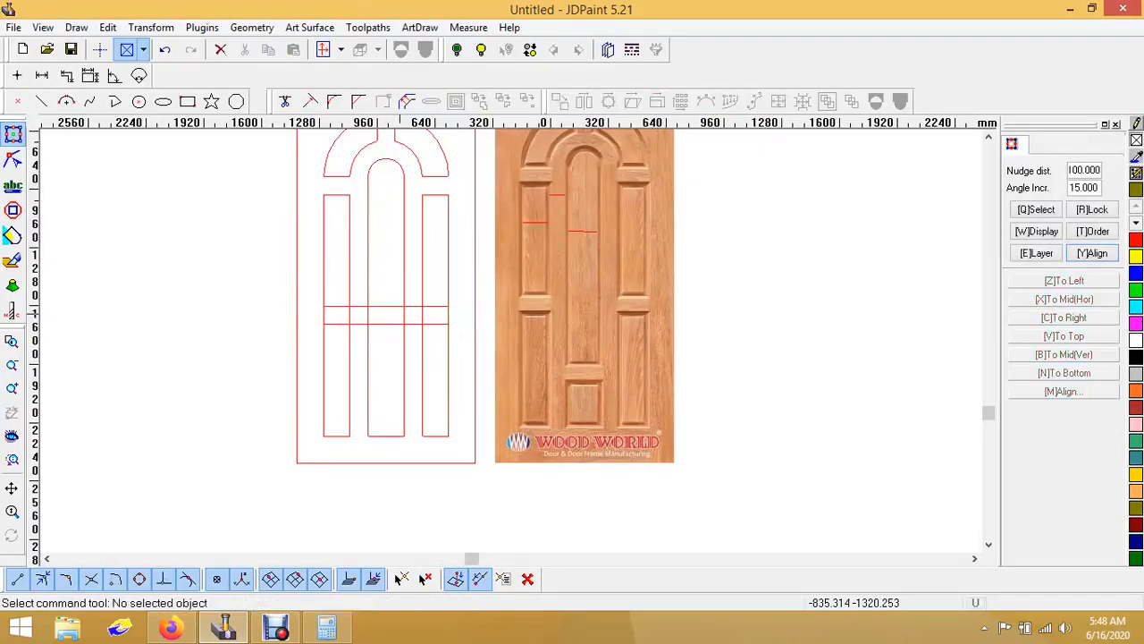
Step: With both horizontal lines and the side panels' vertical edges as trim boundaries, cut the right panel's vertical edges between the horizontal lines
{"action": "left_click", "coordinate": [286, 101]}
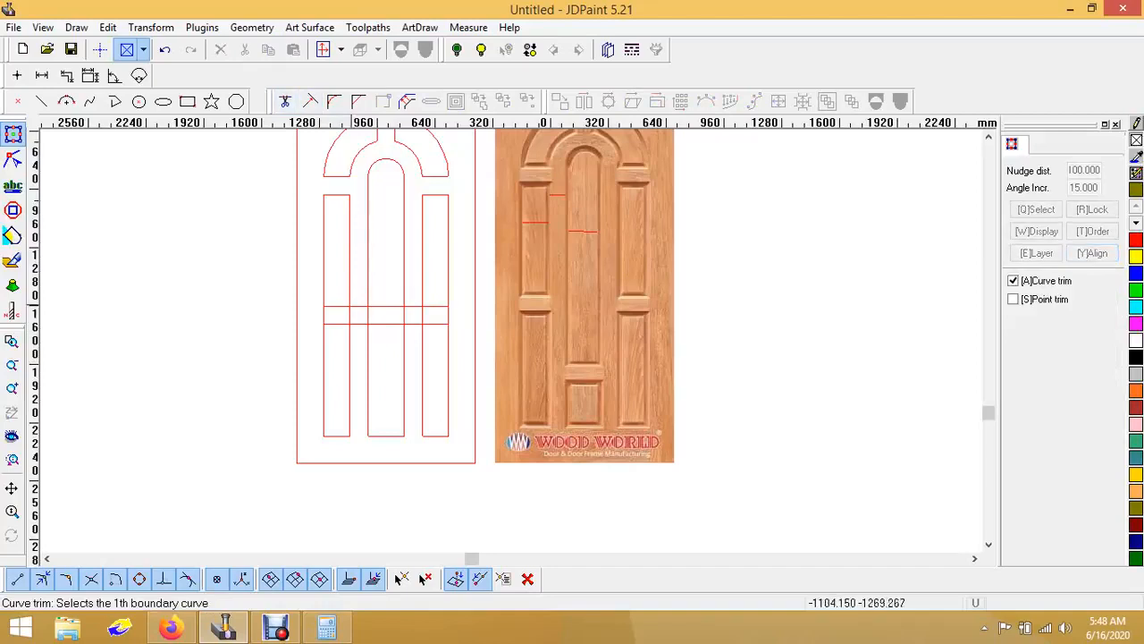
{"action": "left_click", "coordinate": [352, 306]}
{"action": "left_click", "coordinate": [352, 323]}
{"action": "left_click", "coordinate": [349, 315]}
{"action": "left_click", "coordinate": [324, 313]}
{"action": "left_click", "coordinate": [423, 309]}
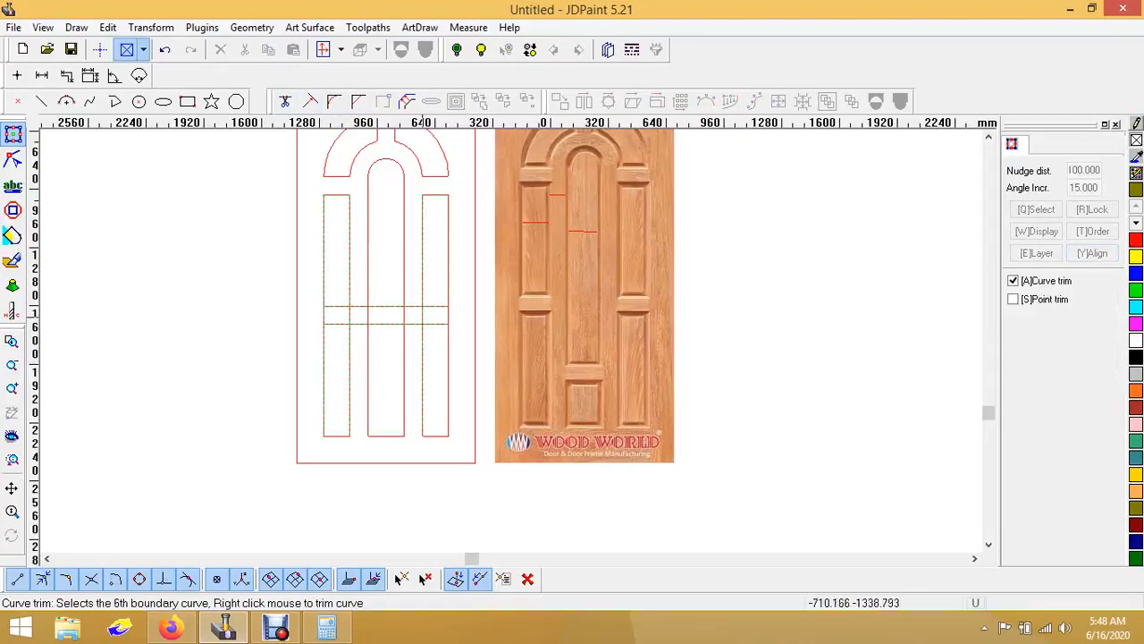
{"action": "left_click", "coordinate": [448, 304]}
{"action": "right_click", "coordinate": [464, 318]}
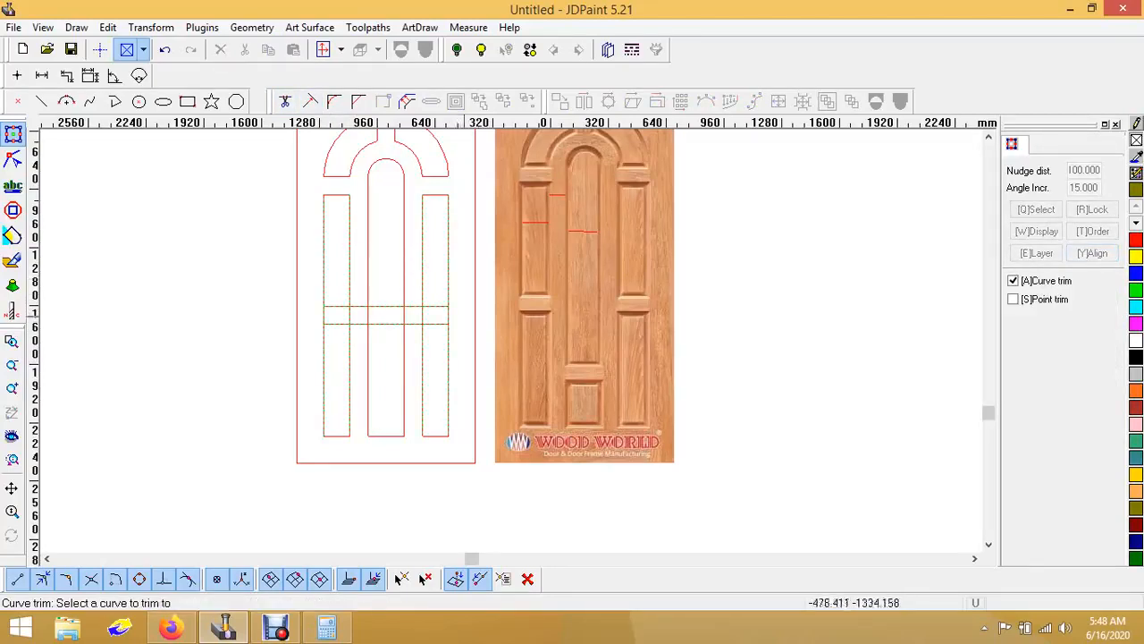
{"action": "scroll", "coordinate": [461, 321], "scroll_direction": "up", "scroll_amount": 7}
{"action": "left_click", "coordinate": [444, 292]}
{"action": "left_click", "coordinate": [352, 284]}
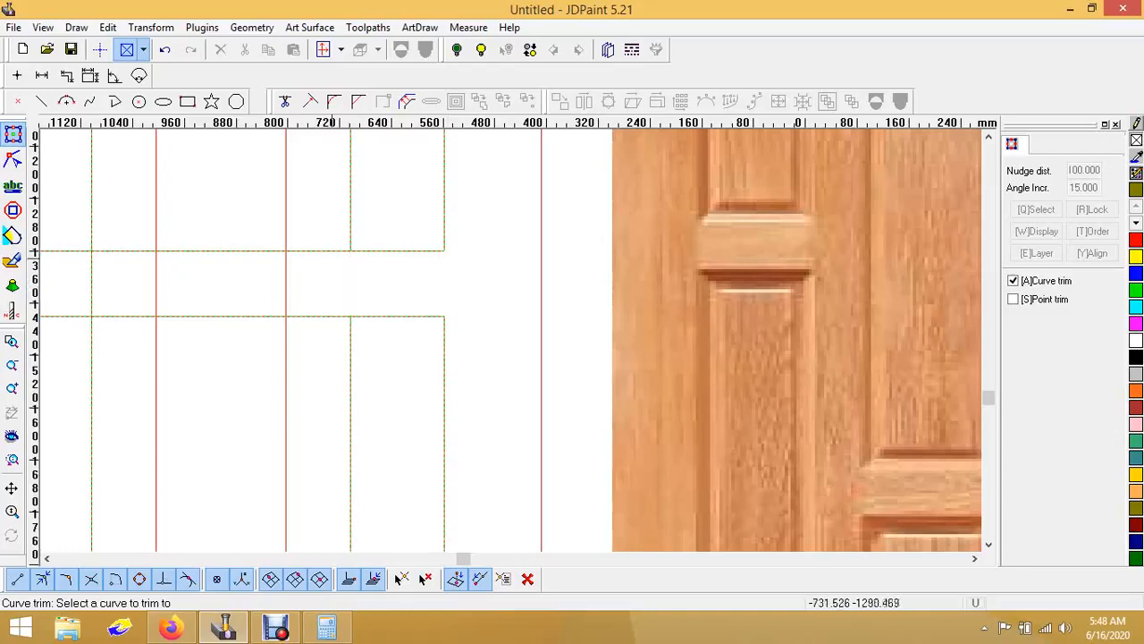
Step: Trim away the two horizontal lines between the side panels and cut the left panel's vertical edges between those lines
{"action": "left_click", "coordinate": [328, 251]}
{"action": "left_click", "coordinate": [340, 316]}
{"action": "scroll", "coordinate": [379, 277], "scroll_direction": "down", "scroll_amount": 4}
{"action": "left_click", "coordinate": [261, 278]}
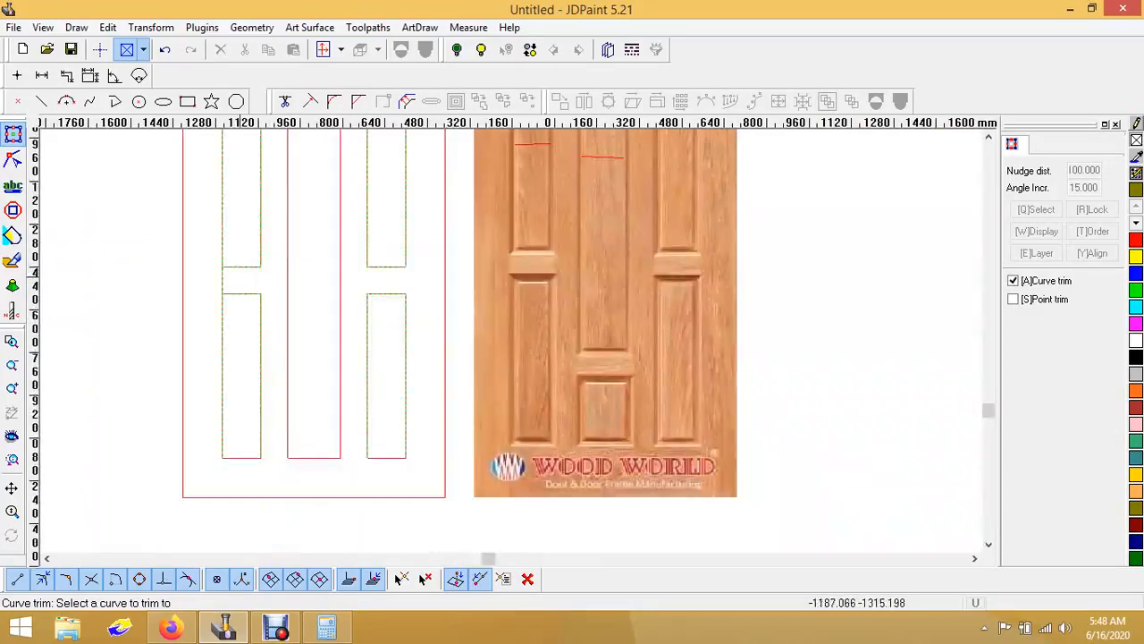
{"action": "left_click", "coordinate": [223, 278]}
{"action": "right_click", "coordinate": [266, 320]}
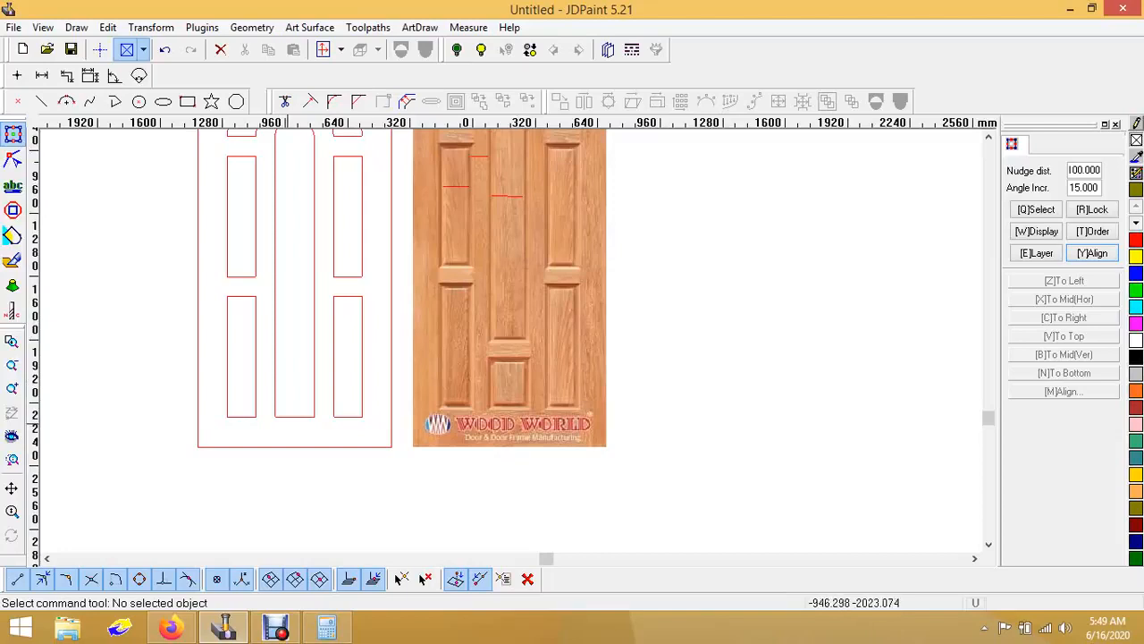
Step: Offset the bottom edge of the central arched panel 300 mm upward, keeping the original edge
{"action": "left_click", "coordinate": [294, 417]}
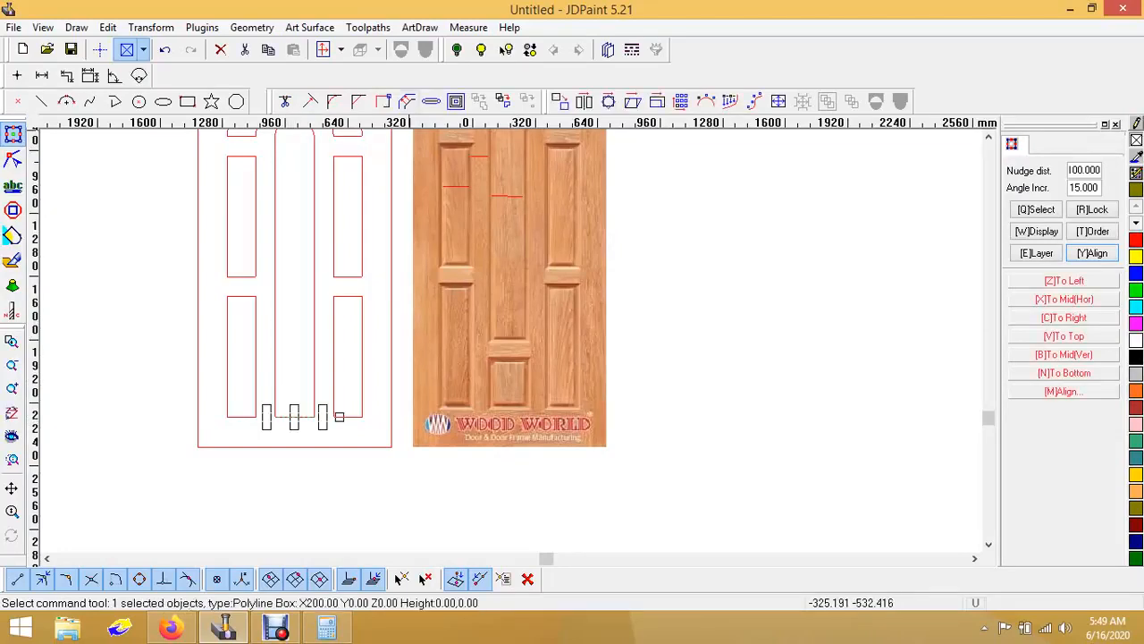
{"action": "left_click", "coordinate": [408, 101]}
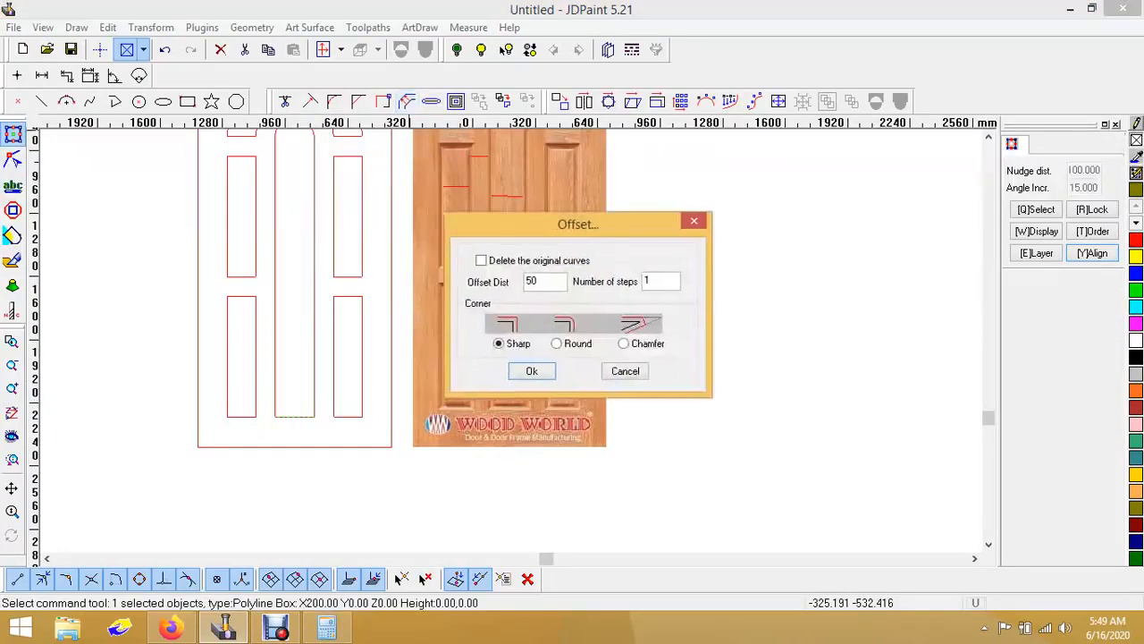
{"action": "double_click", "coordinate": [556, 278]}
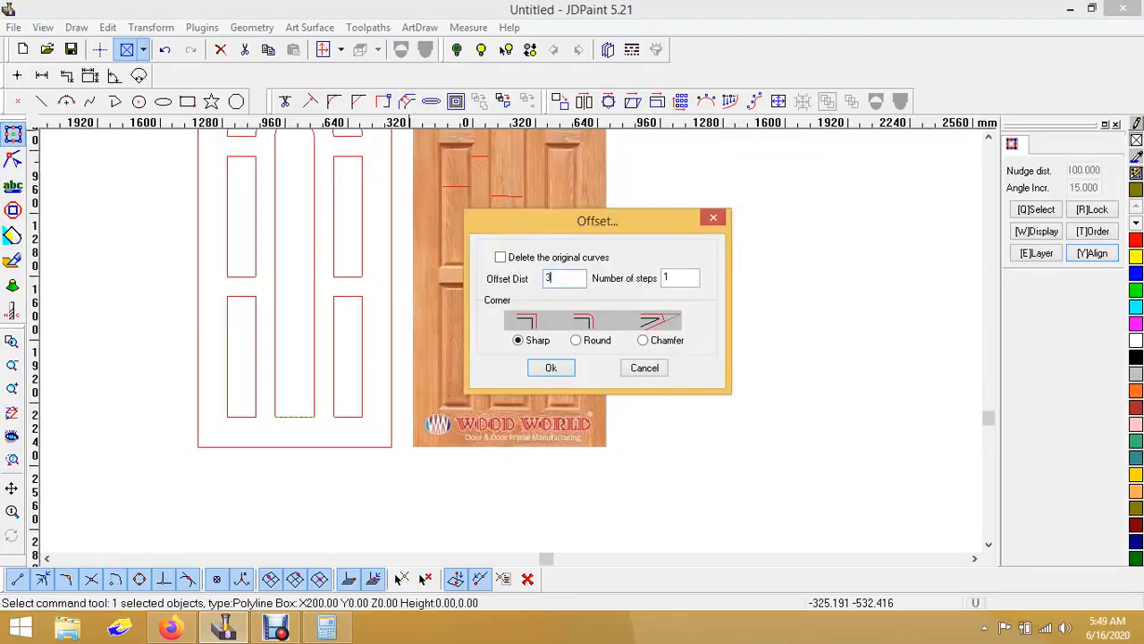
{"action": "key", "text": "Return"}
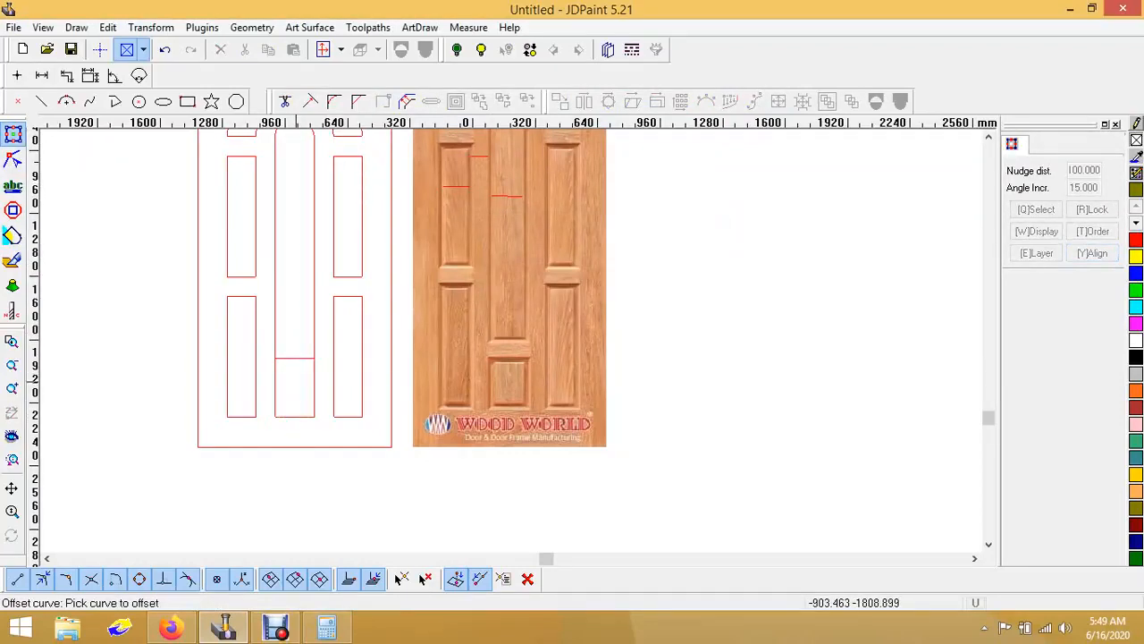
{"action": "key", "text": "Escape"}
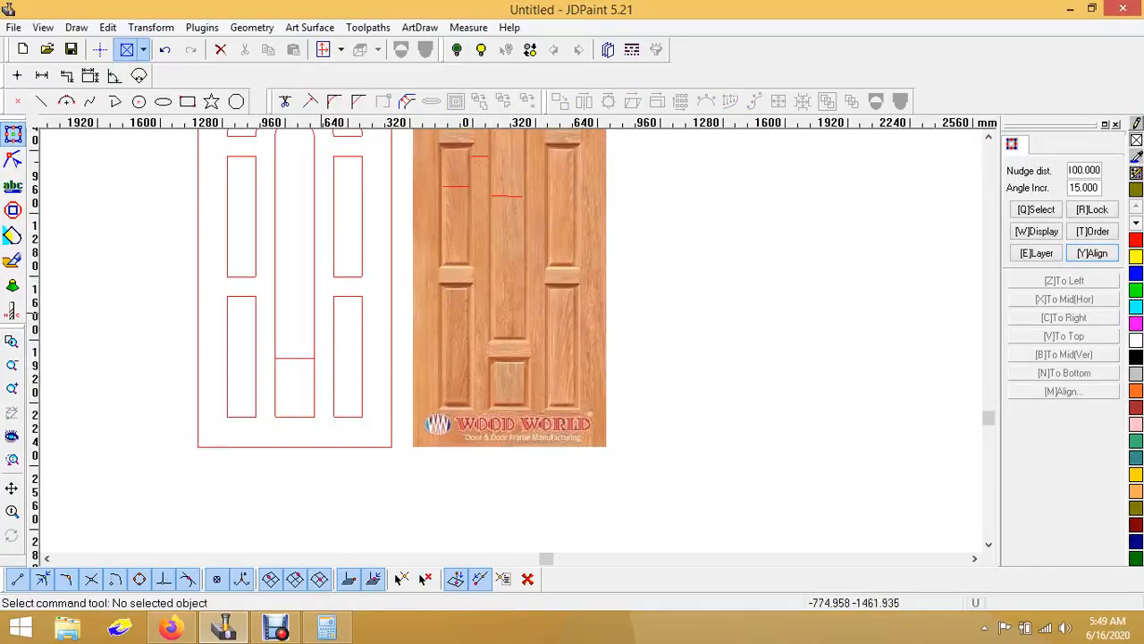
Step: Offset the new horizontal line inside the central panel another 100 mm upward, keeping the original line
{"action": "scroll", "coordinate": [277, 360], "scroll_direction": "up", "scroll_amount": 3}
{"action": "left_click", "coordinate": [304, 353]}
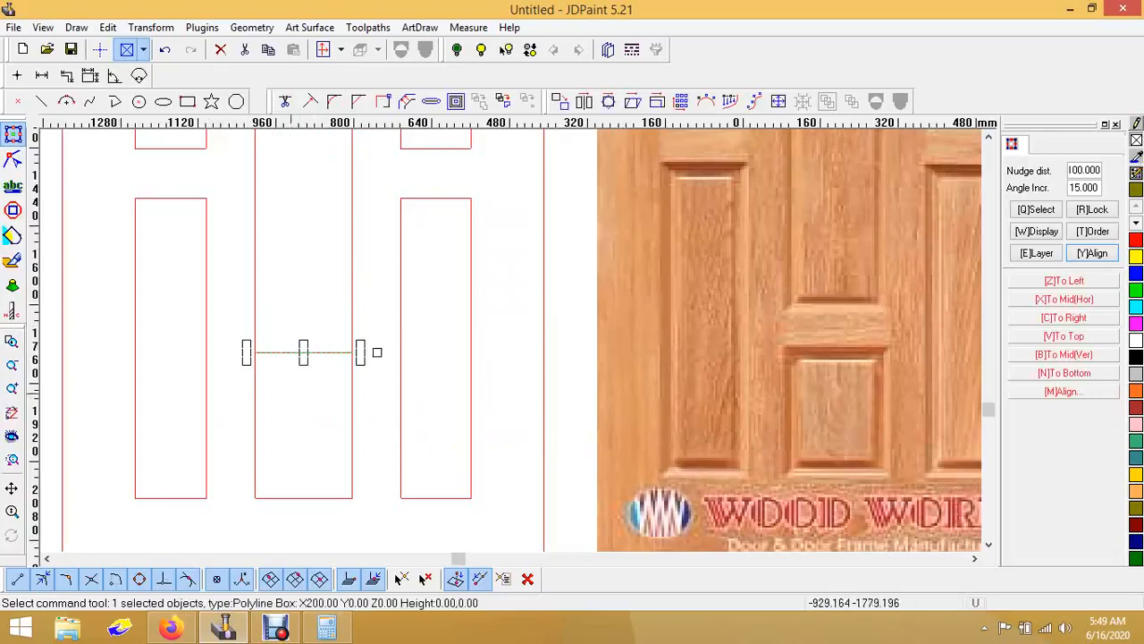
{"action": "left_click", "coordinate": [407, 101]}
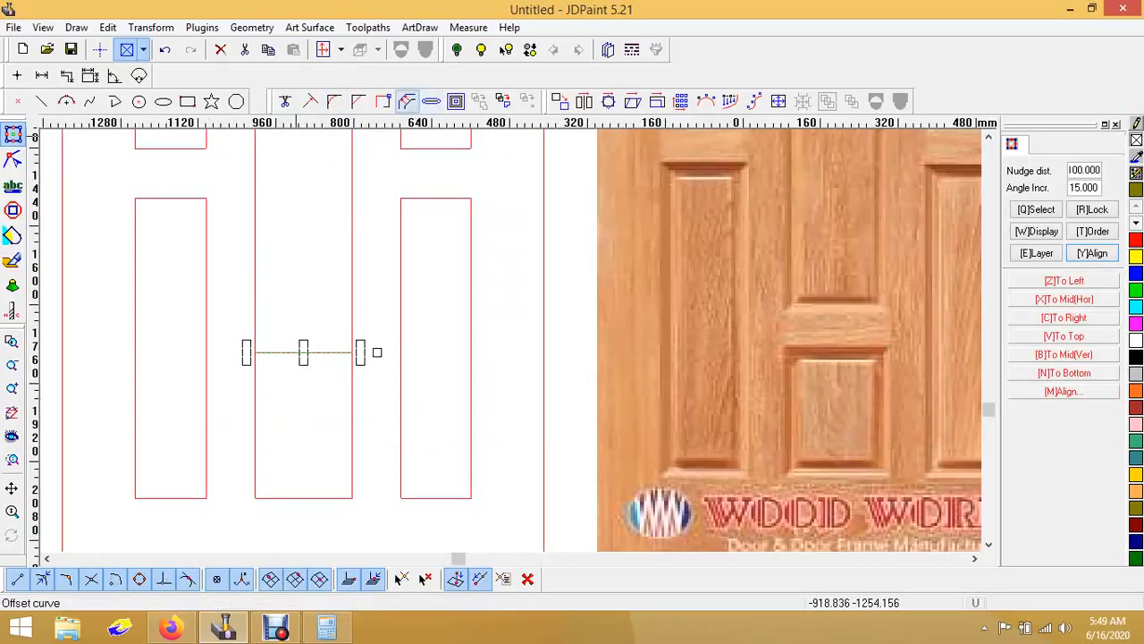
{"action": "left_click", "coordinate": [407, 101]}
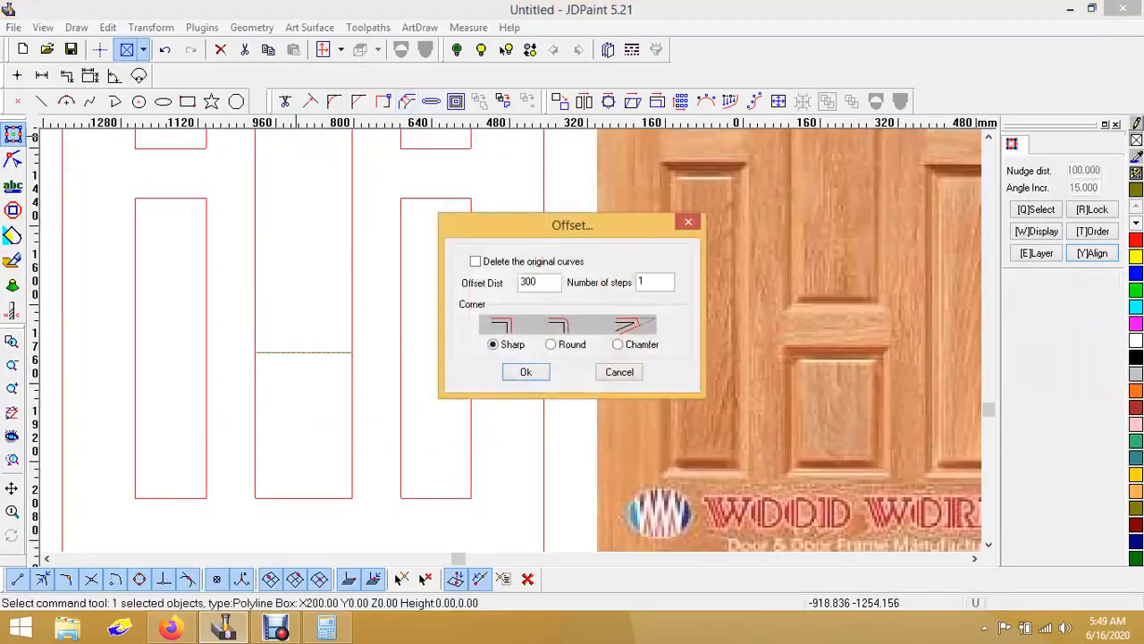
{"action": "left_click_drag", "start_coordinate": [540, 283], "coordinate": [478, 285]}
{"action": "type", "text": "100"}
{"action": "key", "text": "Return"}
{"action": "left_click", "coordinate": [319, 350]}
{"action": "left_click", "coordinate": [313, 345]}
{"action": "right_click", "coordinate": [312, 345]}
{"action": "scroll", "coordinate": [302, 342], "scroll_direction": "down", "scroll_amount": 4}
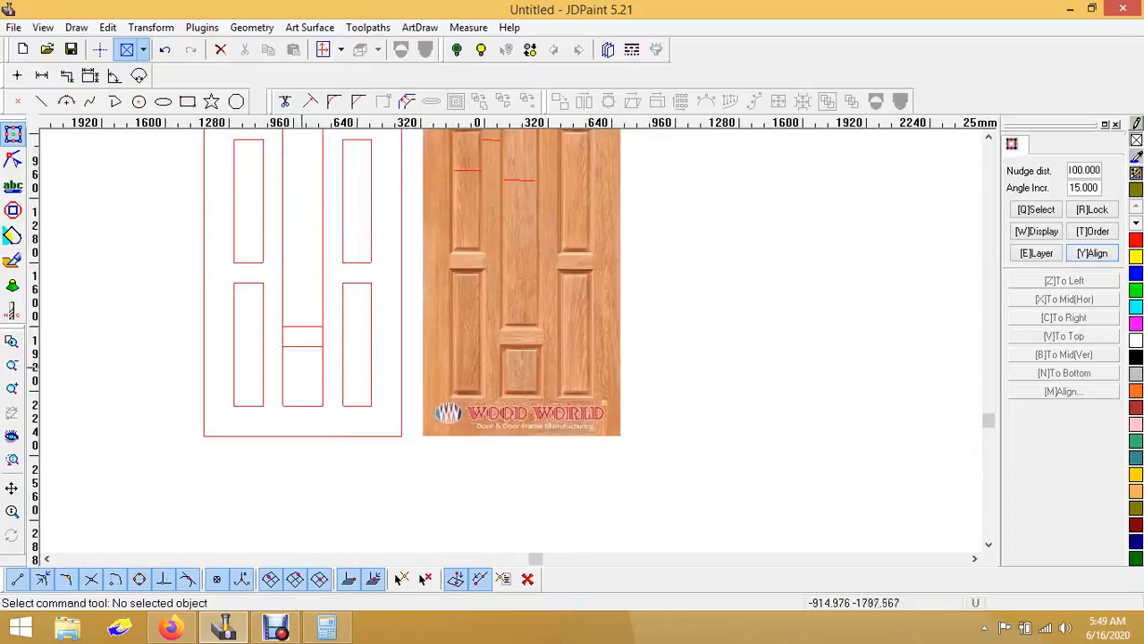
Step: Trim the central panel's two vertical edges between its horizontal lines, separating a small lower panel from the arched one
{"action": "scroll", "coordinate": [302, 369], "scroll_direction": "up", "scroll_amount": 2}
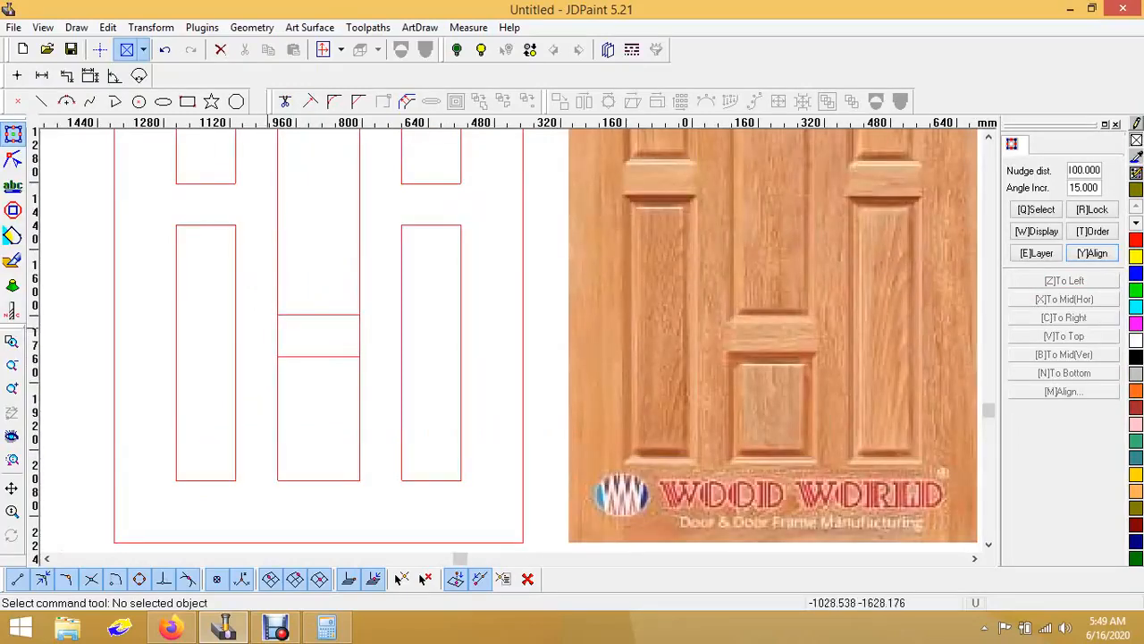
{"action": "scroll", "coordinate": [258, 304], "scroll_direction": "down", "scroll_amount": 1}
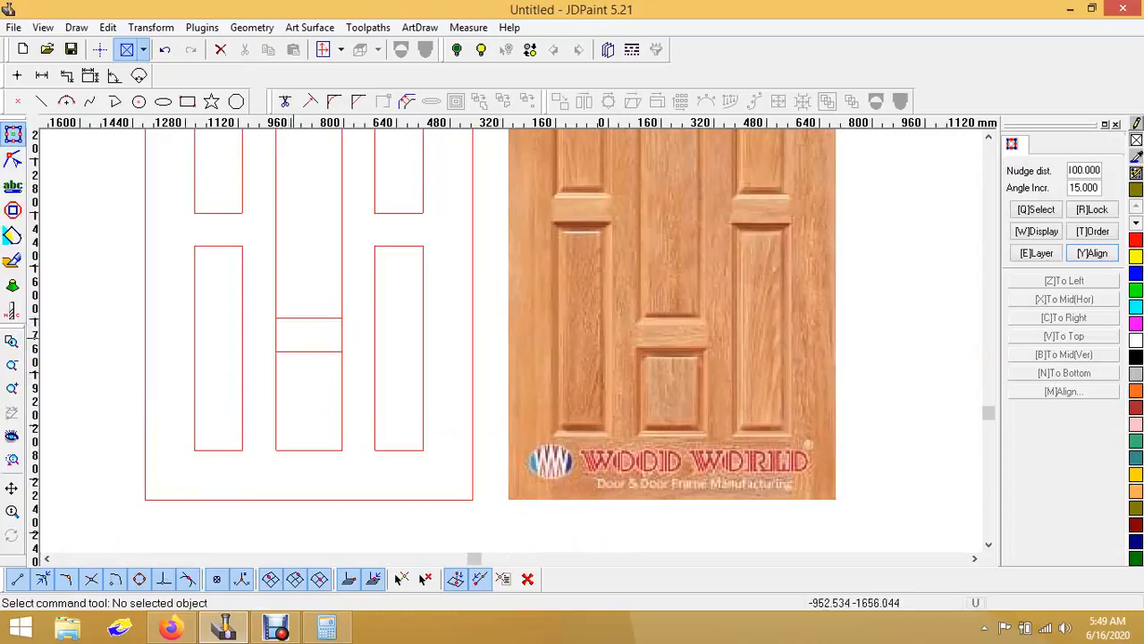
{"action": "scroll", "coordinate": [282, 342], "scroll_direction": "up", "scroll_amount": 1}
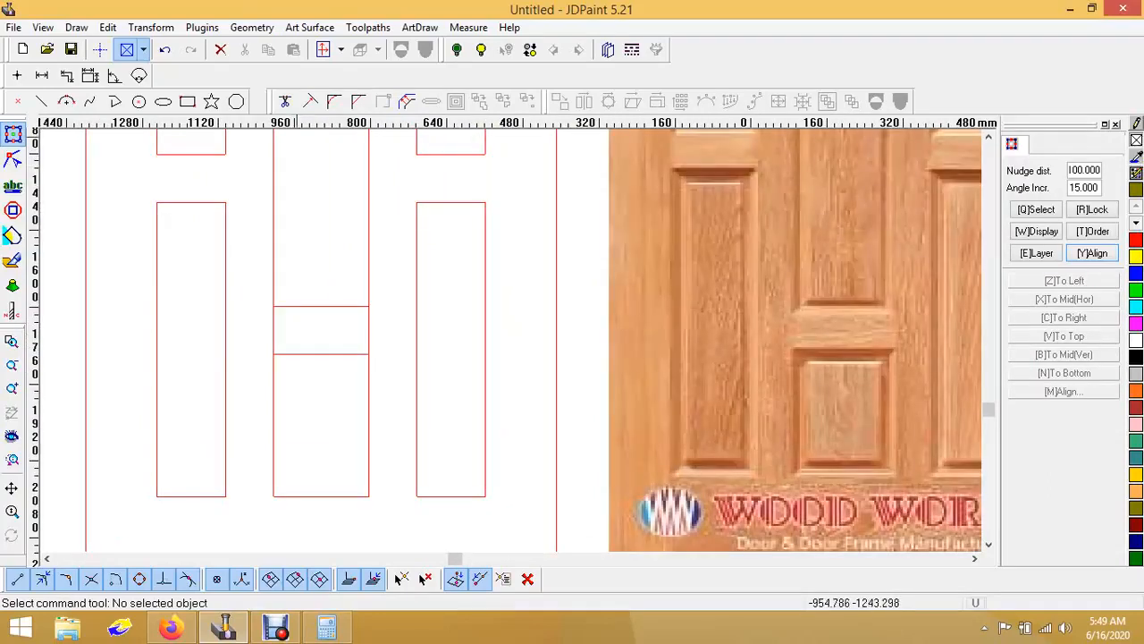
{"action": "left_click", "coordinate": [284, 101]}
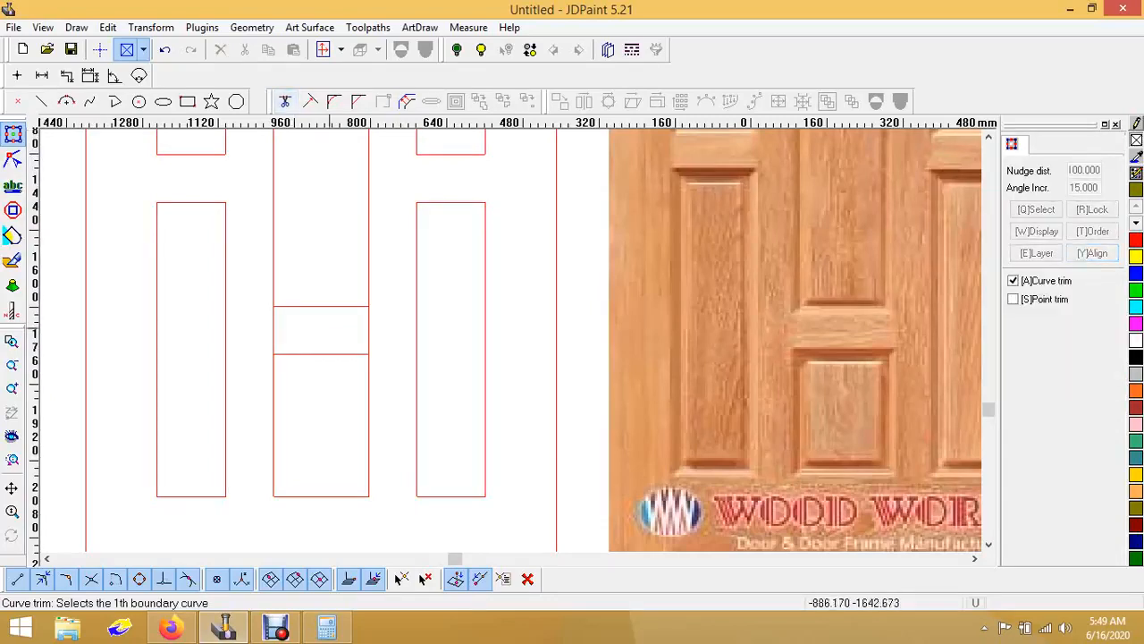
{"action": "left_click", "coordinate": [324, 305]}
{"action": "left_click", "coordinate": [307, 356]}
{"action": "left_click", "coordinate": [274, 331]}
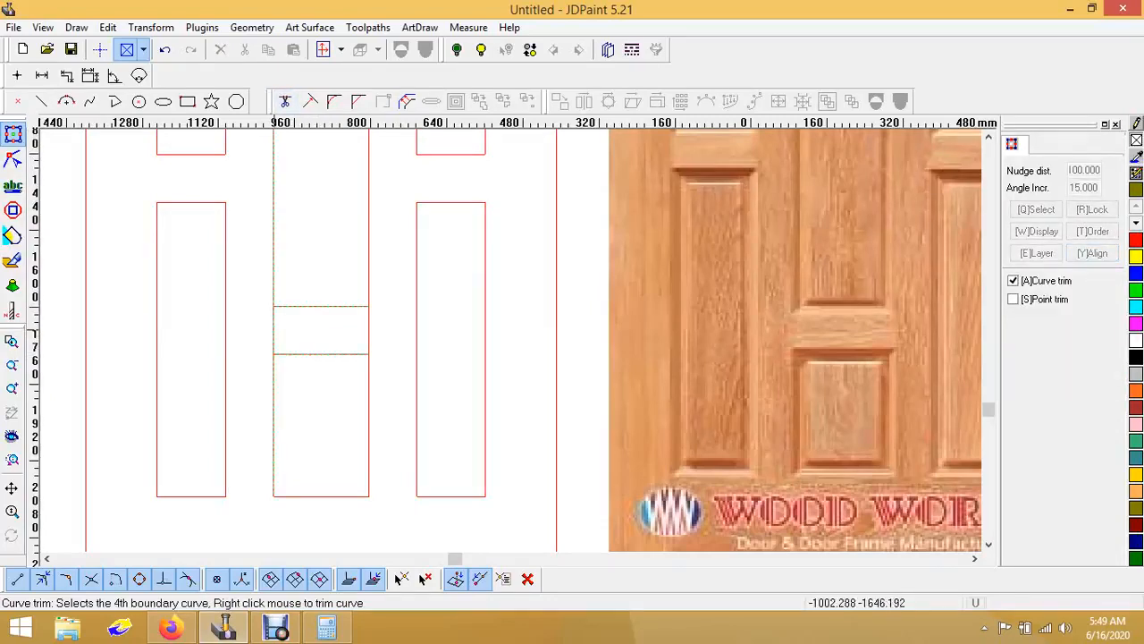
{"action": "right_click", "coordinate": [379, 328]}
{"action": "scroll", "coordinate": [360, 344], "scroll_direction": "down", "scroll_amount": 1}
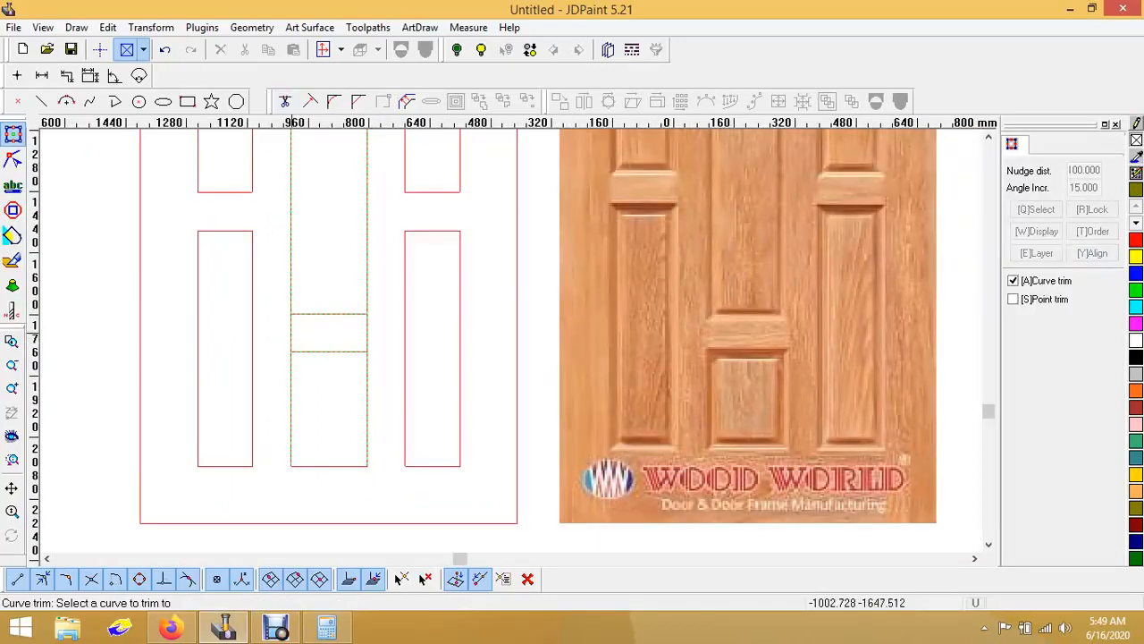
{"action": "left_click", "coordinate": [367, 332]}
{"action": "right_click", "coordinate": [367, 334]}
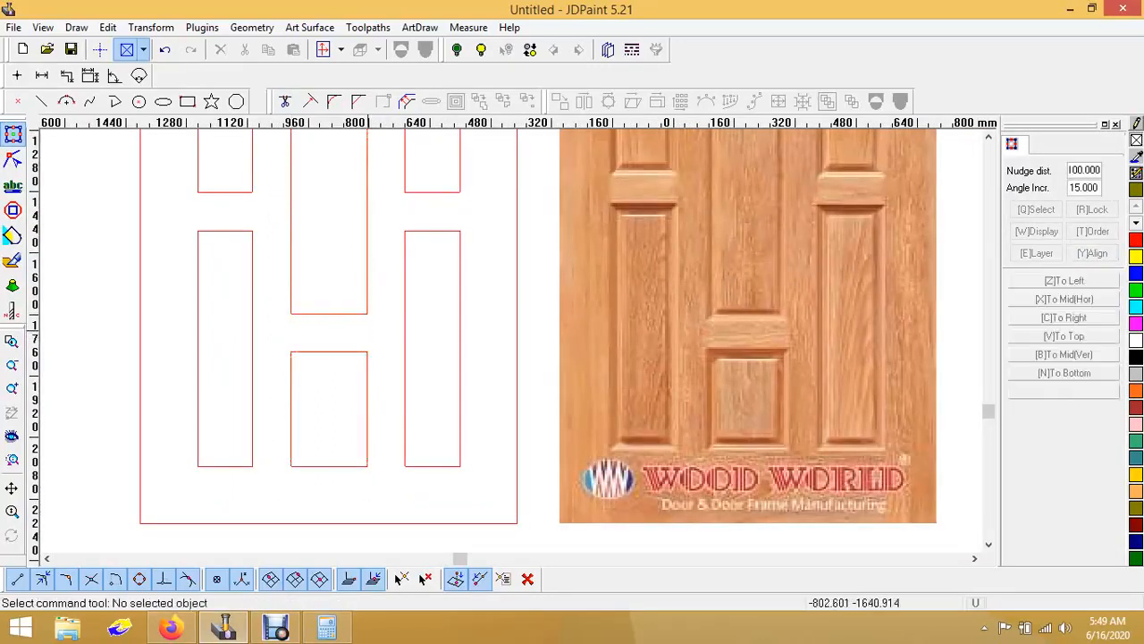
Step: Select all the arch and panel curves inside the door's outer rectangle, leaving the rectangle itself unselected
{"action": "scroll", "coordinate": [332, 381], "scroll_direction": "down", "scroll_amount": 5}
{"action": "scroll", "coordinate": [379, 266], "scroll_direction": "up", "scroll_amount": 2}
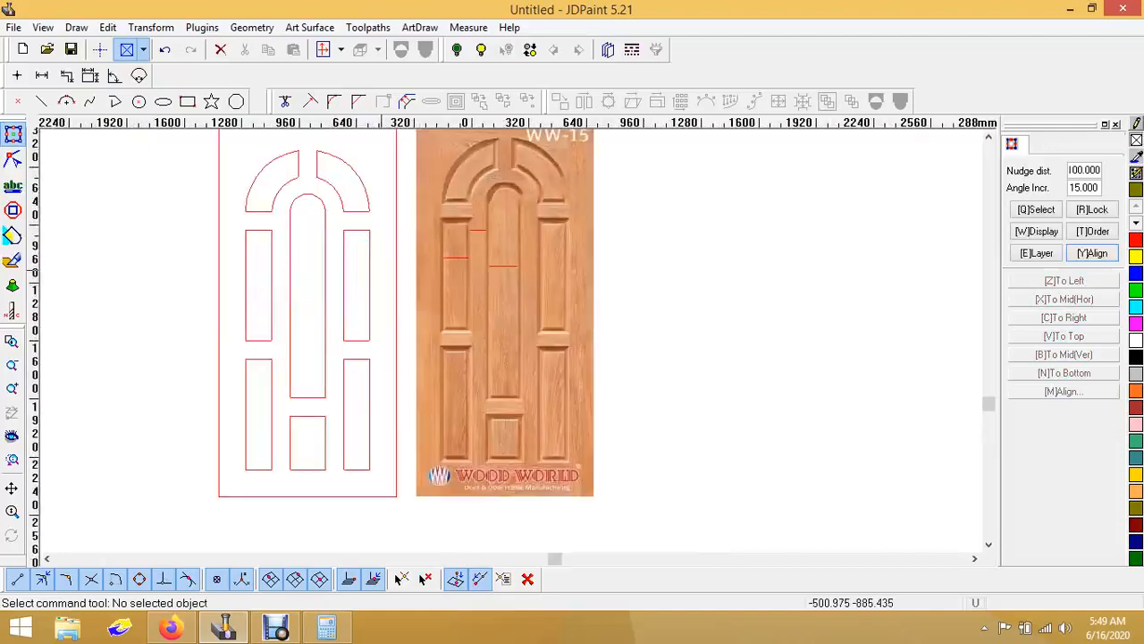
{"action": "scroll", "coordinate": [377, 261], "scroll_direction": "down", "scroll_amount": 2}
{"action": "scroll", "coordinate": [377, 261], "scroll_direction": "up", "scroll_amount": 1}
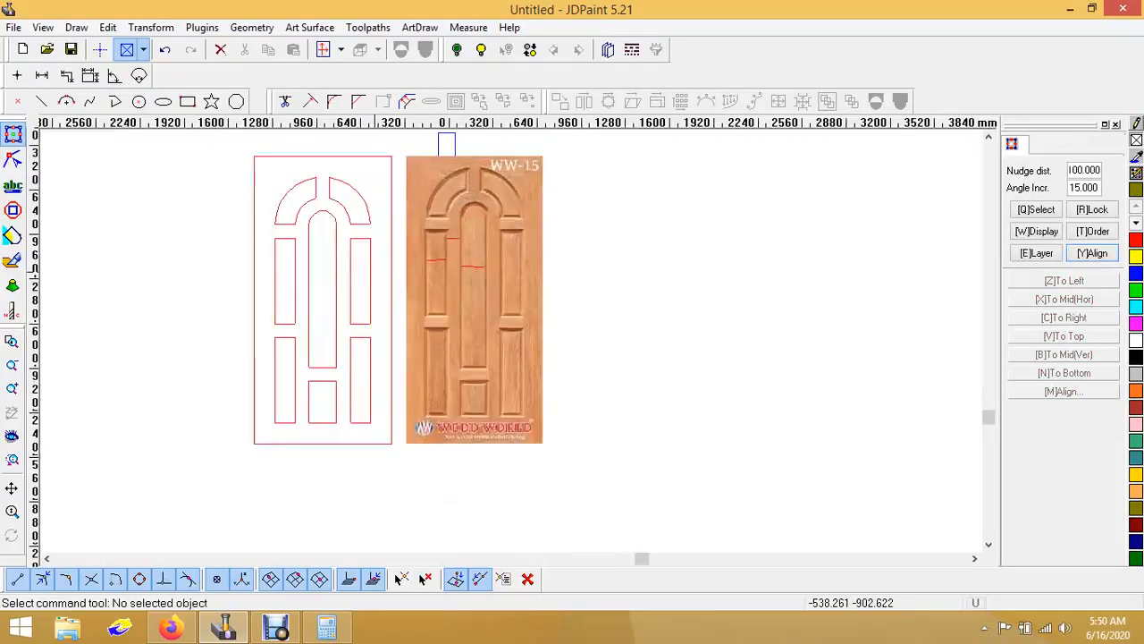
{"action": "scroll", "coordinate": [371, 224], "scroll_direction": "up", "scroll_amount": 1}
{"action": "scroll", "coordinate": [371, 223], "scroll_direction": "down", "scroll_amount": 1}
{"action": "scroll", "coordinate": [371, 224], "scroll_direction": "up", "scroll_amount": 1}
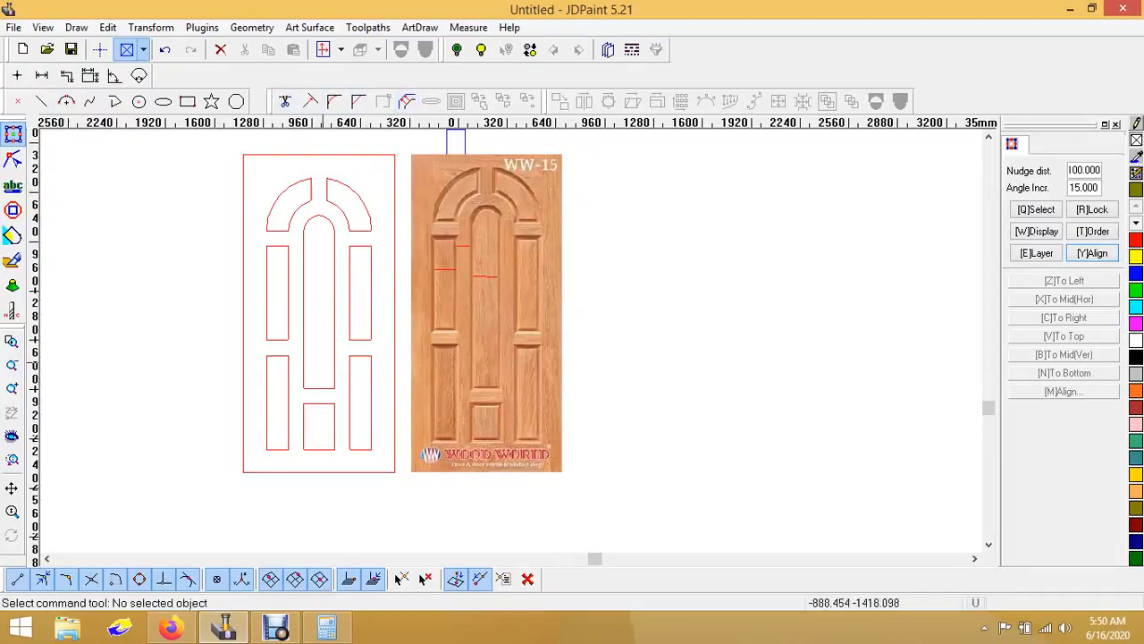
{"action": "left_click_drag", "start_coordinate": [370, 457], "coordinate": [266, 190]}
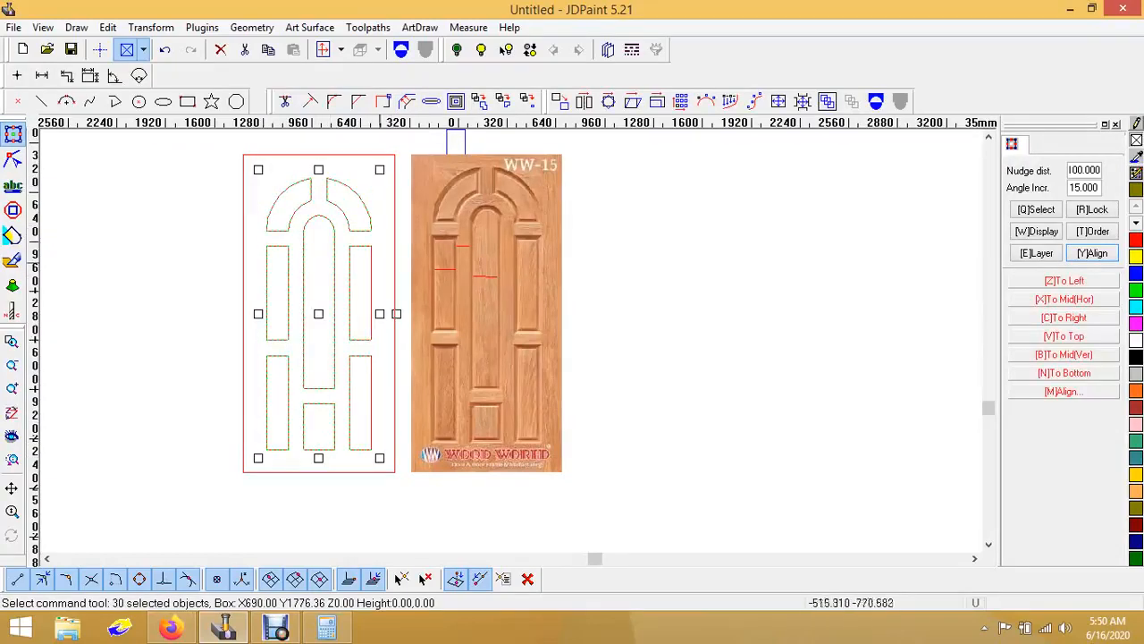
{"action": "left_click", "coordinate": [379, 254]}
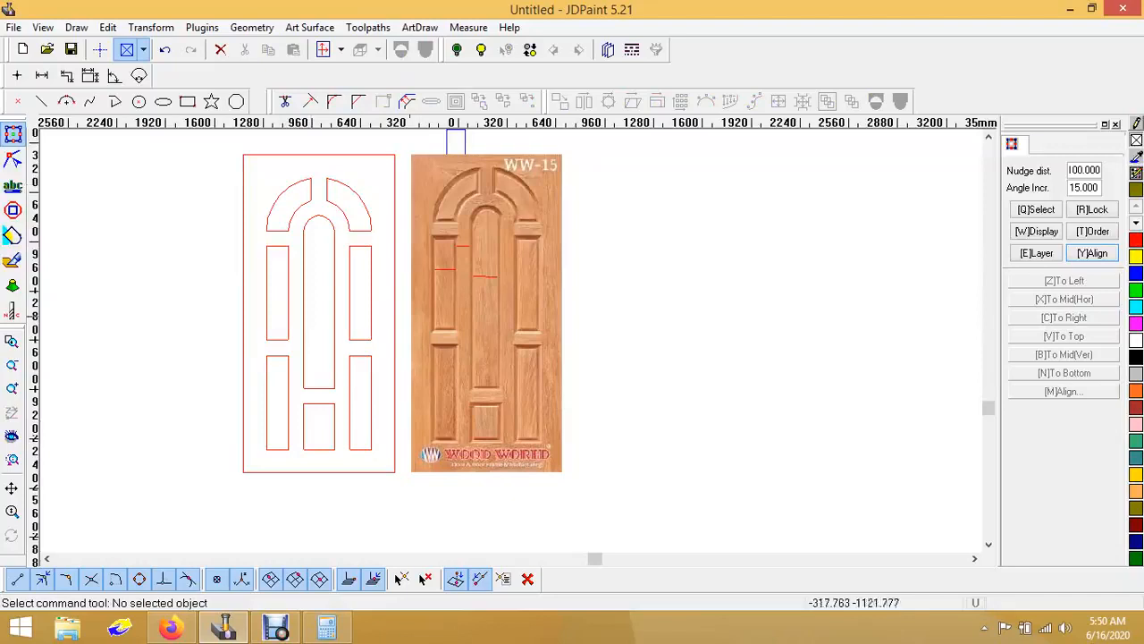
{"action": "mouse_move", "coordinate": [383, 461]}
{"action": "left_mouse_down"}
{"action": "mouse_move", "coordinate": [281, 181]}
{"action": "mouse_move", "coordinate": [257, 168]}
{"action": "left_mouse_up"}
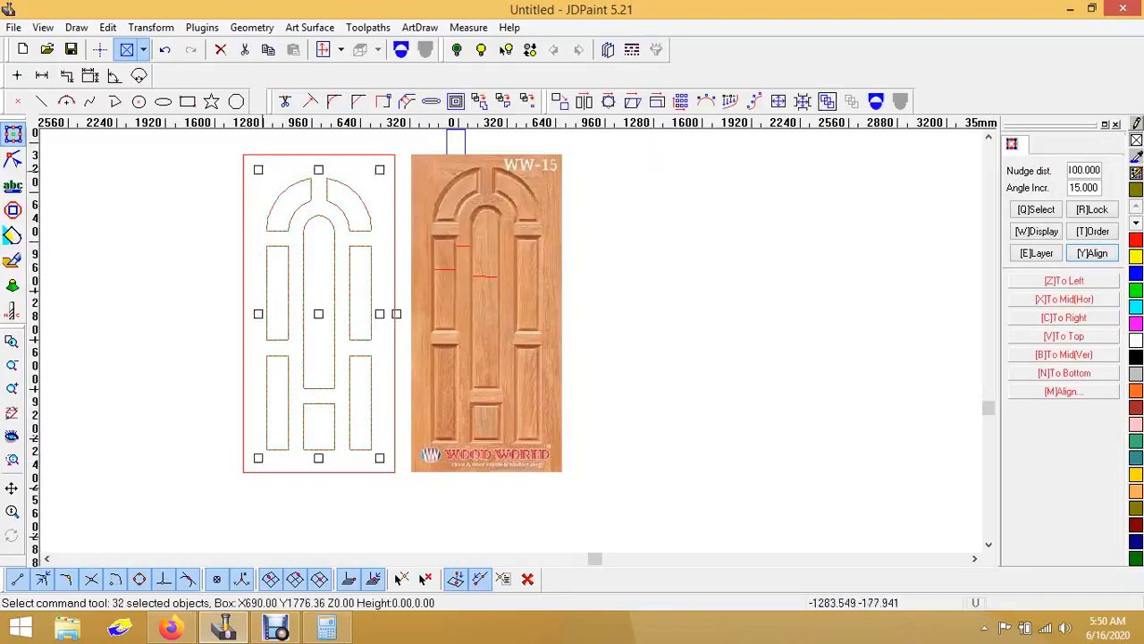